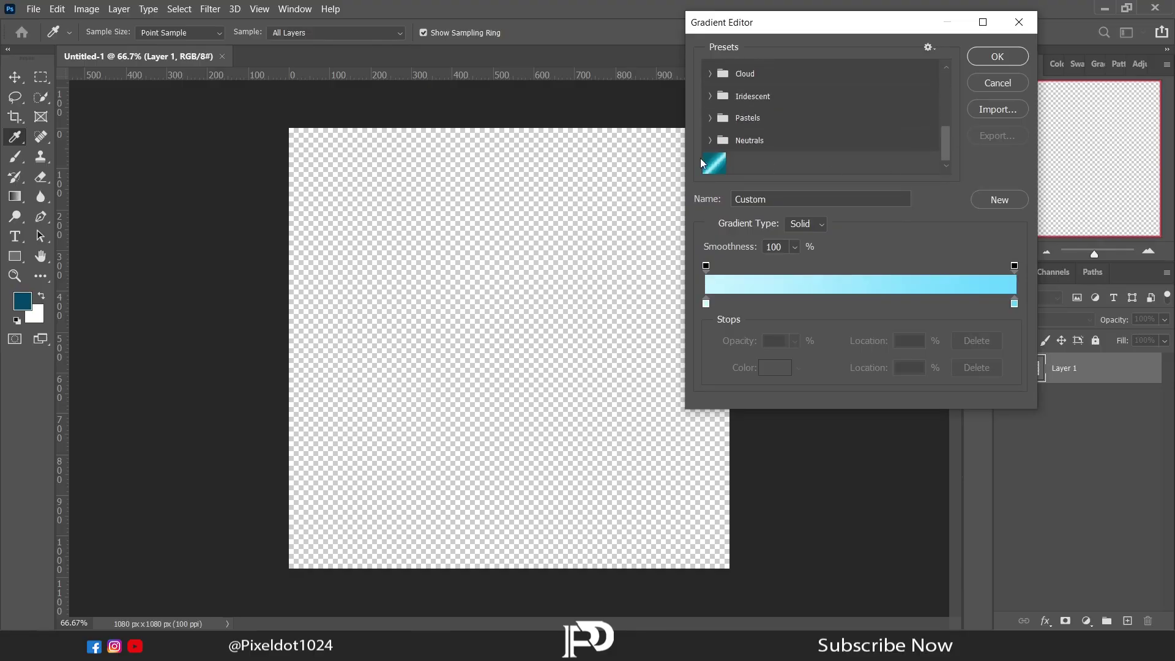
Select the saved teal gradient with stops #00586d, #0098bc and #a8e8f1, reviewing its stop colors in the Gradient Editor
left_click(708, 162)
left_click(706, 303)
left_click(766, 368)
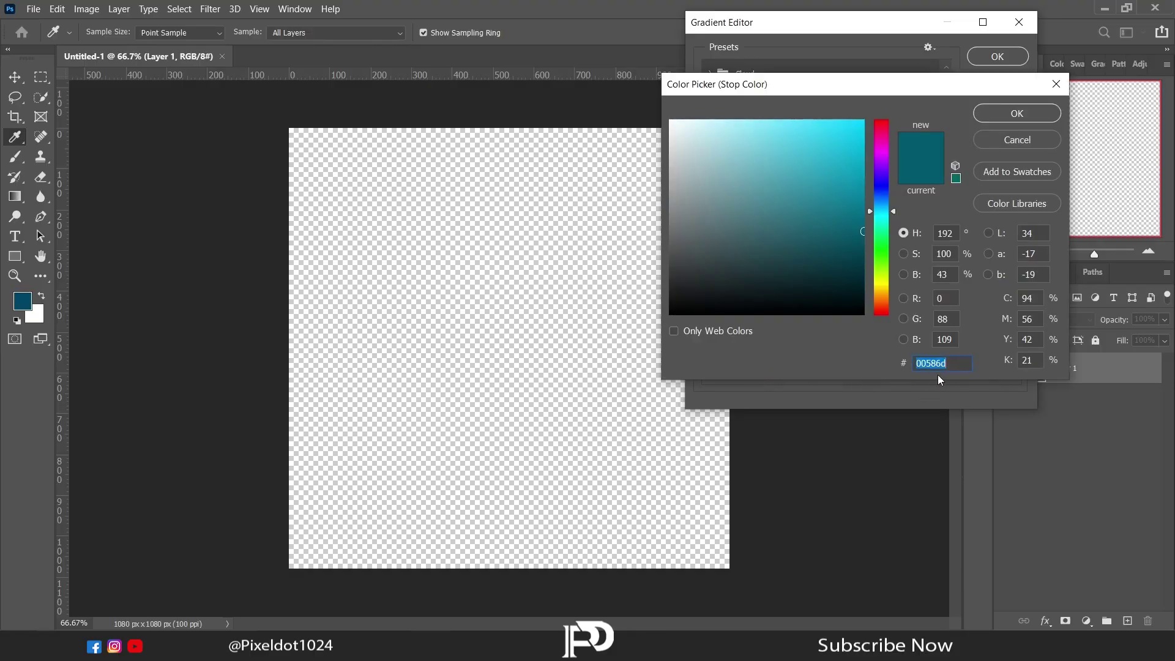
key("Return")
left_click(778, 370)
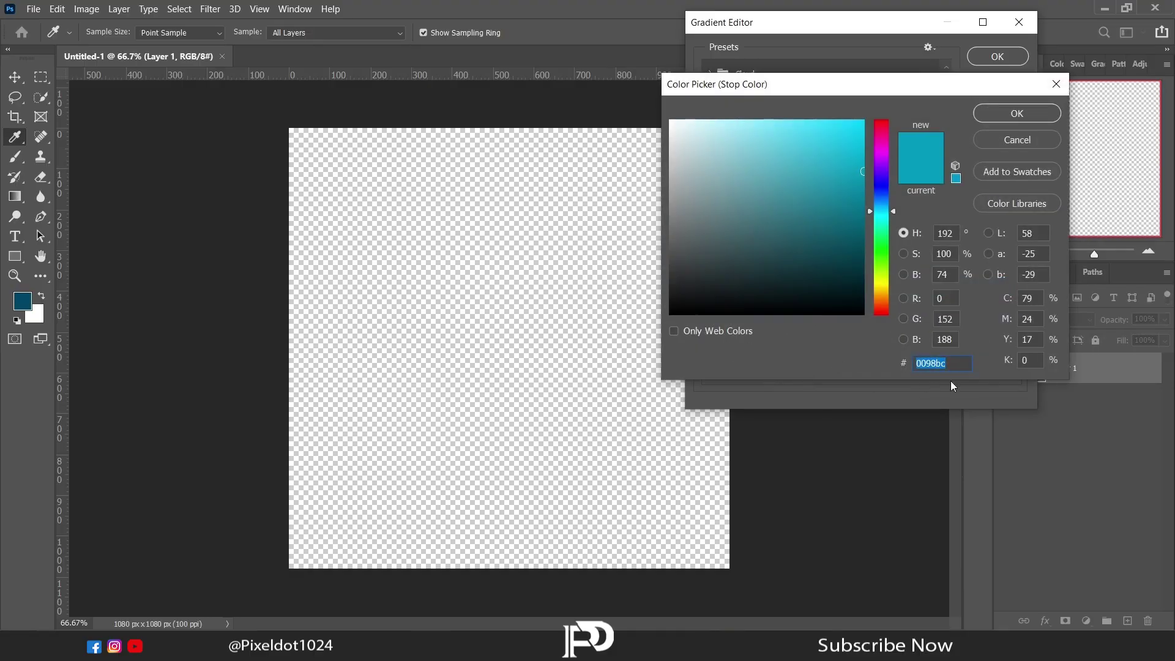
left_click(1000, 145)
double_click(867, 306)
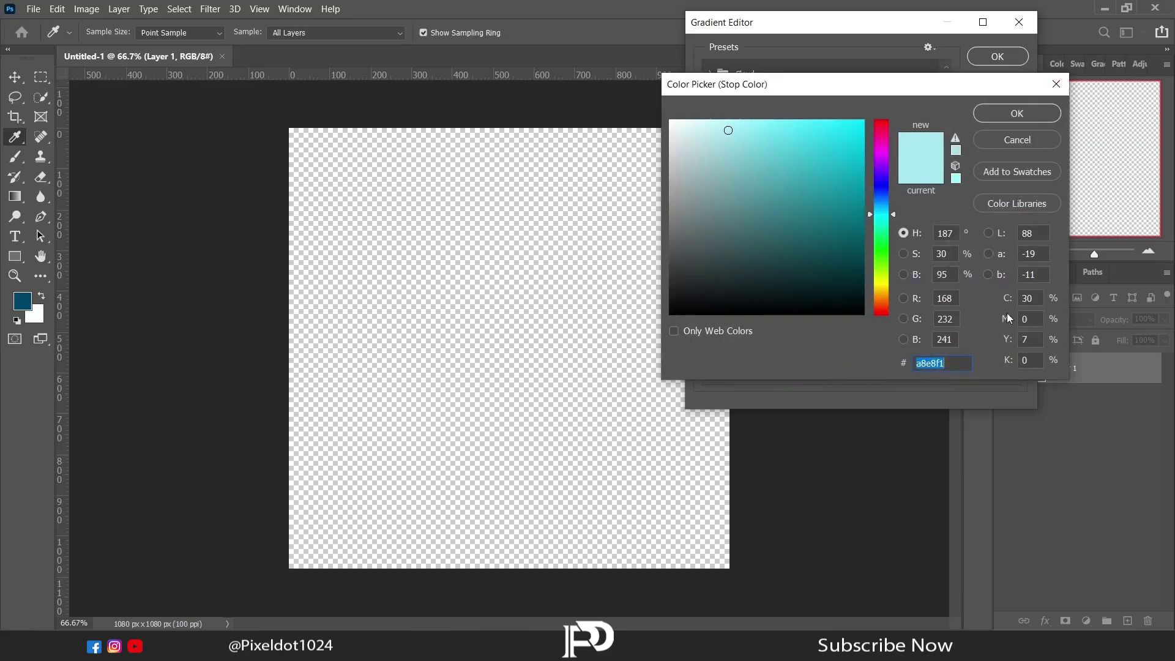
left_click(1004, 144)
left_click(994, 56)
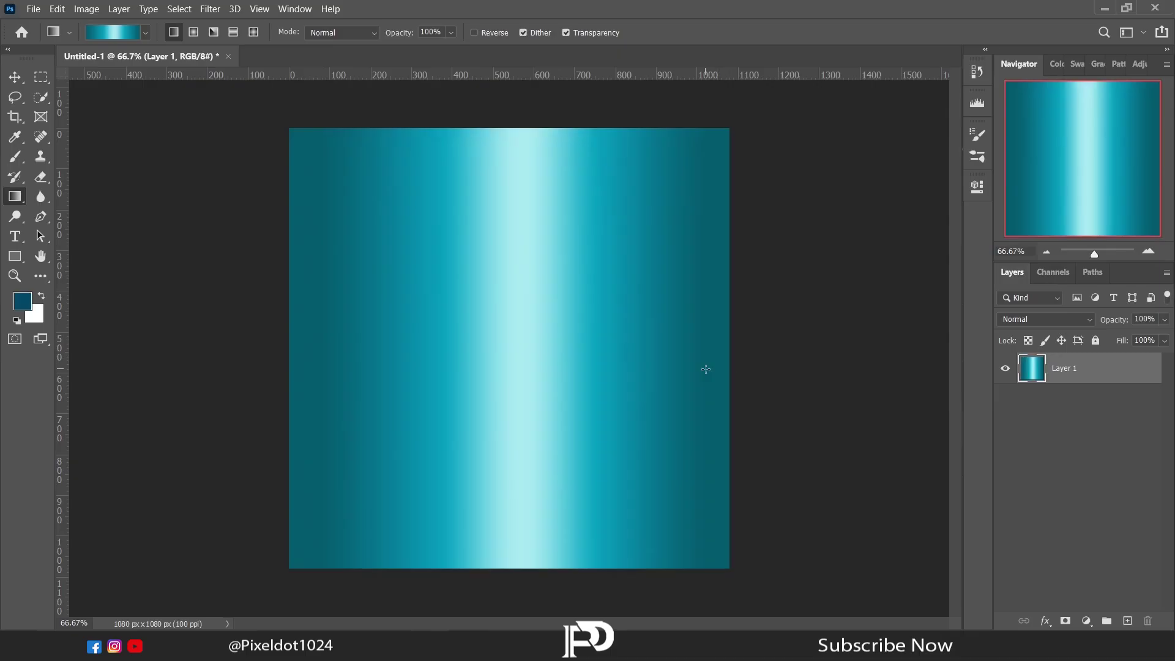
On a new layer, fill a full-width rectangular selection across the canvas's lower third with the dark blue foreground color
left_click(1127, 621)
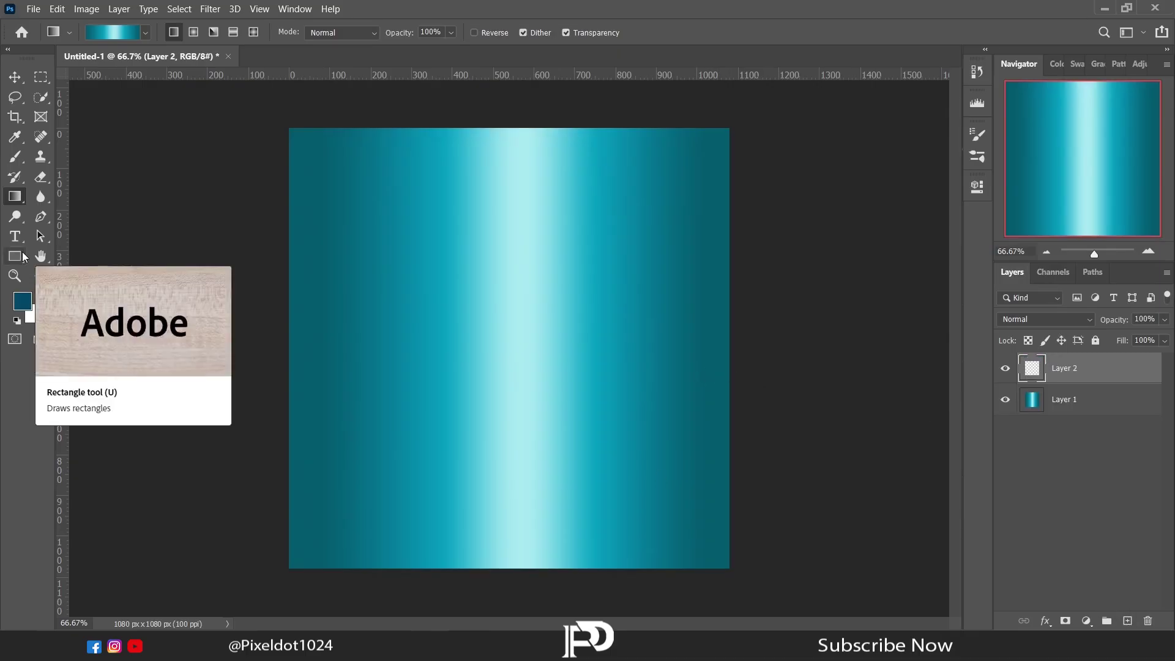
left_click(41, 77)
left_click_drag(270, 429, 763, 585)
key("alt+BackSpace")
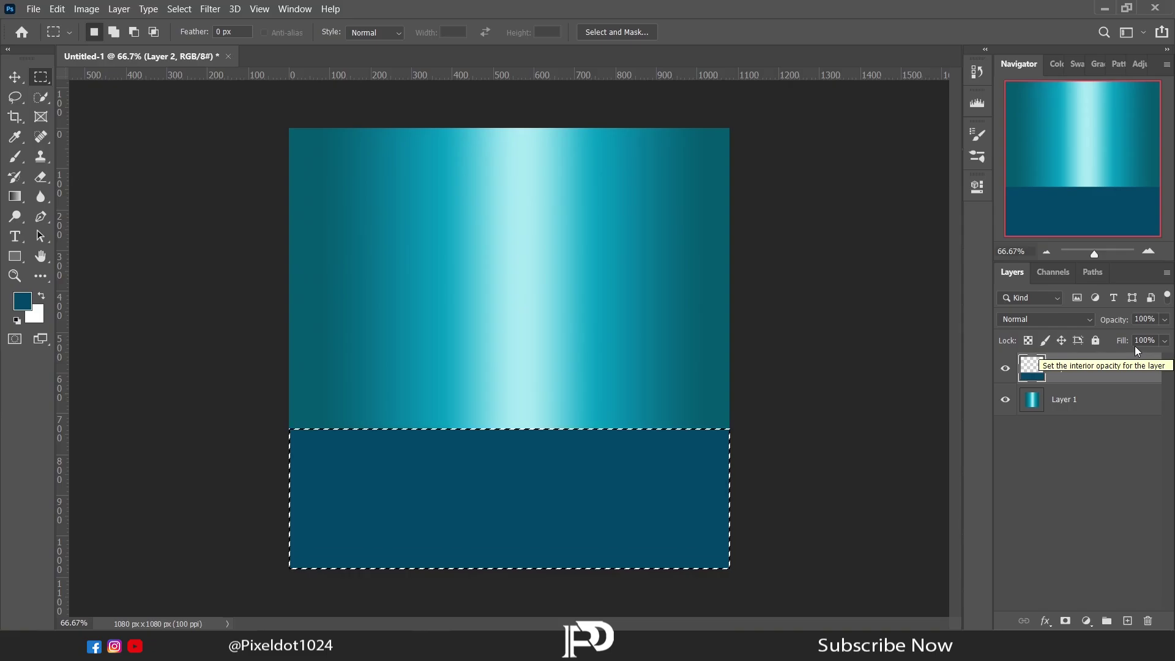
On another new layer, apply the teal gradient horizontally across the selected area, deselect, and set the layer's opacity to 51%
left_click(1127, 621)
key("g")
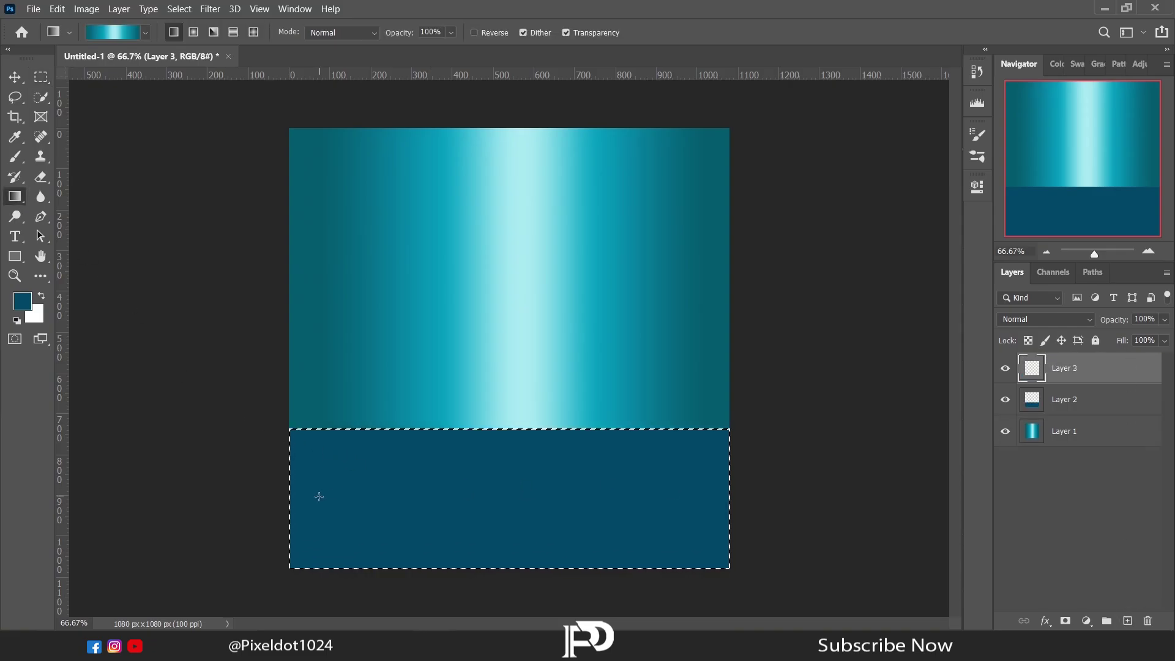
left_click_drag(319, 496, 691, 530)
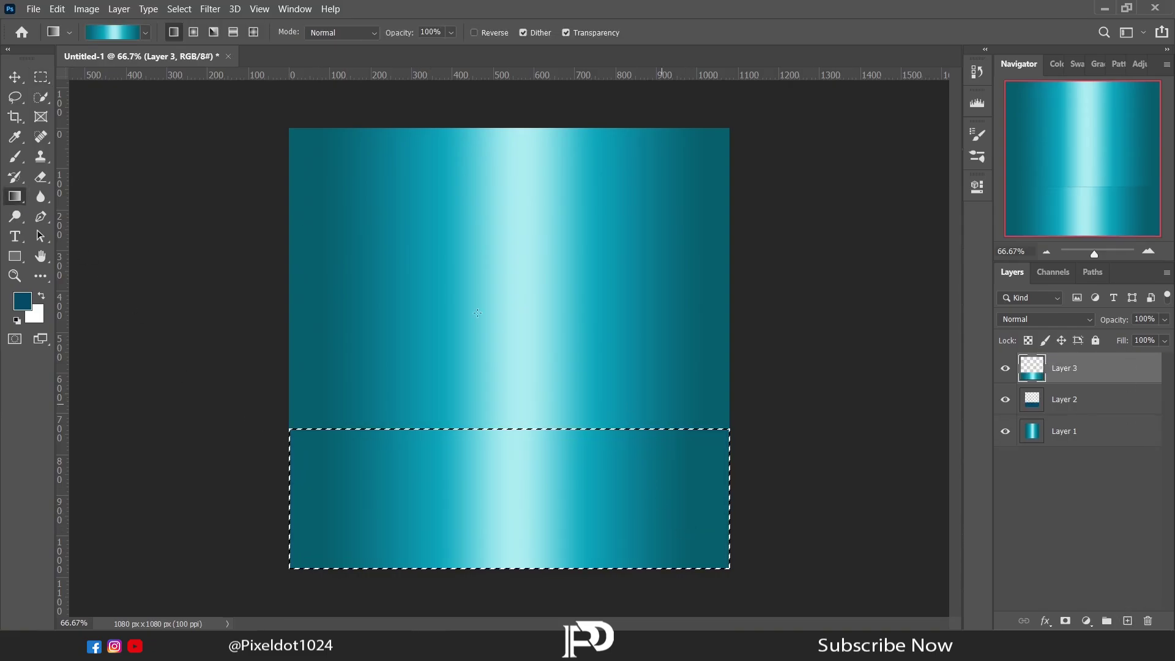
key("l")
key("ctrl+d")
left_click(1165, 319)
left_click_drag(1152, 339, 1129, 344)
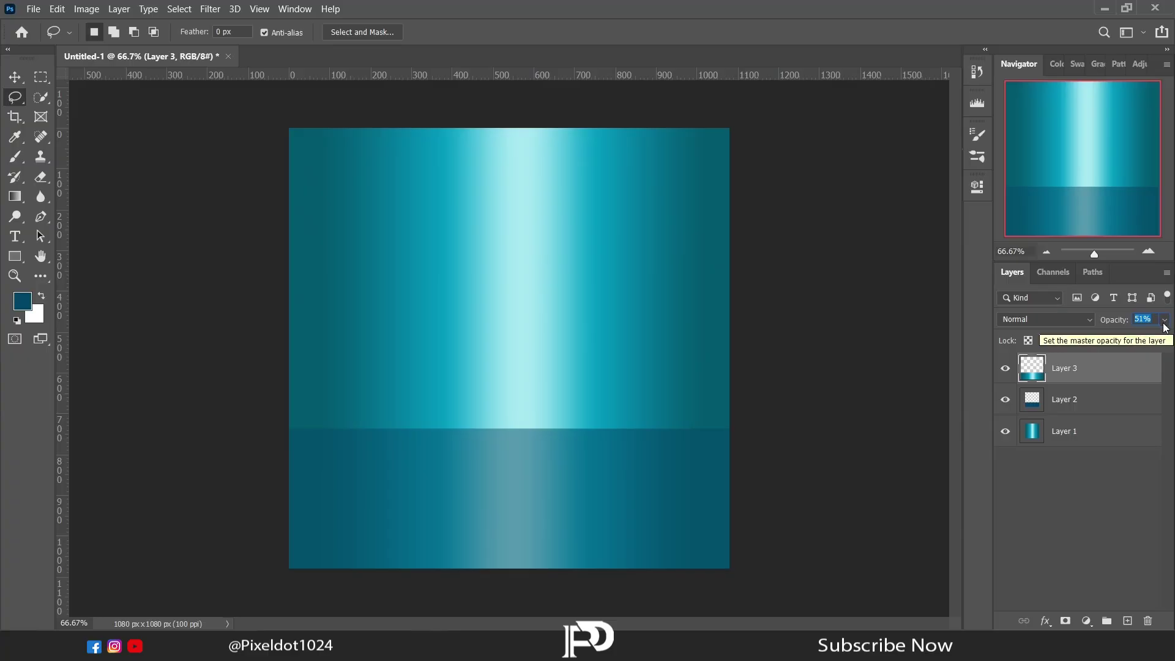
Add a new layer and fill it with the Clouds render filter
left_click(1127, 620)
left_click(210, 8)
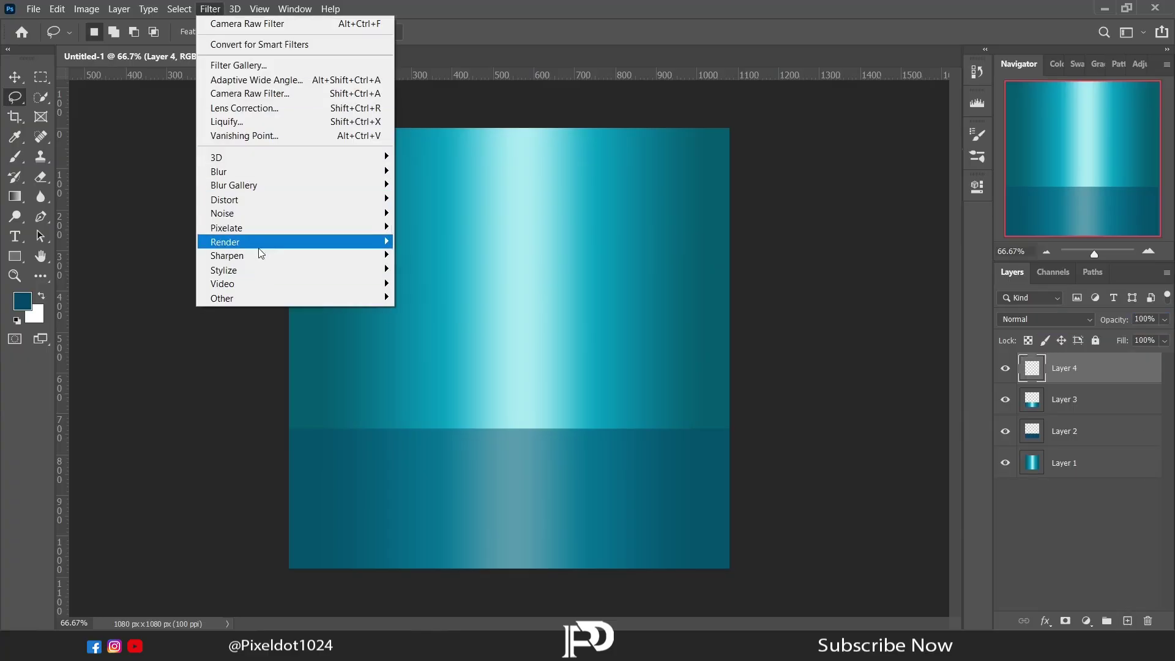
mouse_move(260, 242)
left_click(422, 290)
Distort the clouds layer with the ZigZag filter using amount 89, 8 ridges and the Pond Ripples style
left_click(210, 8)
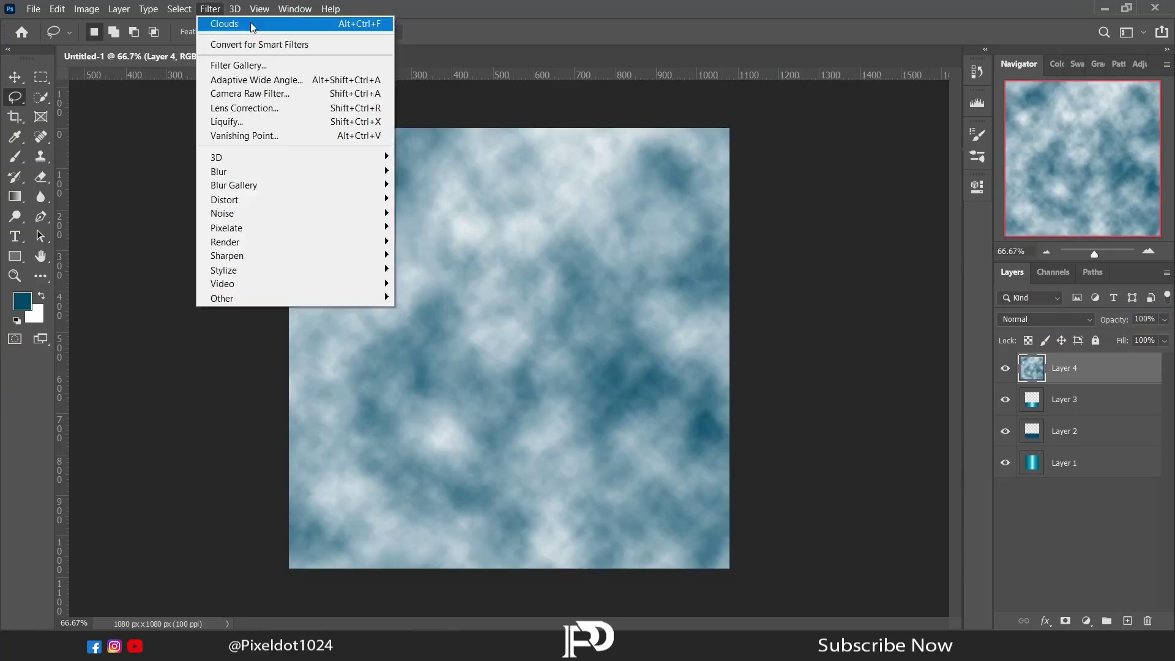
mouse_move(343, 201)
left_click(422, 312)
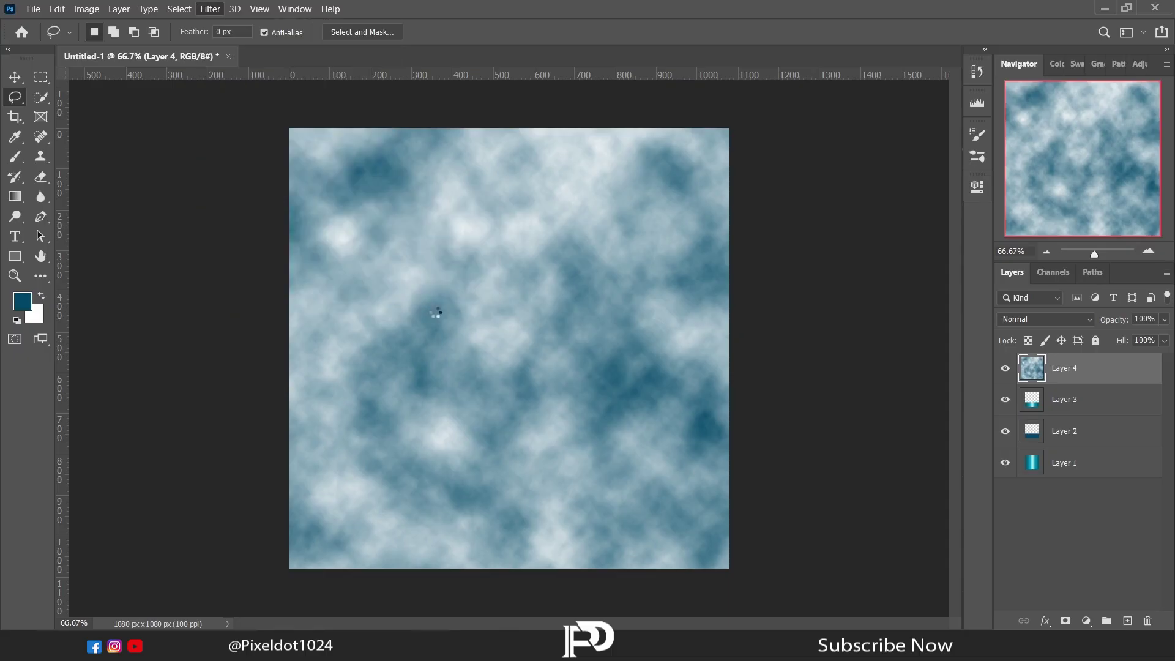
left_click_drag(544, 361, 572, 361)
left_click(532, 421)
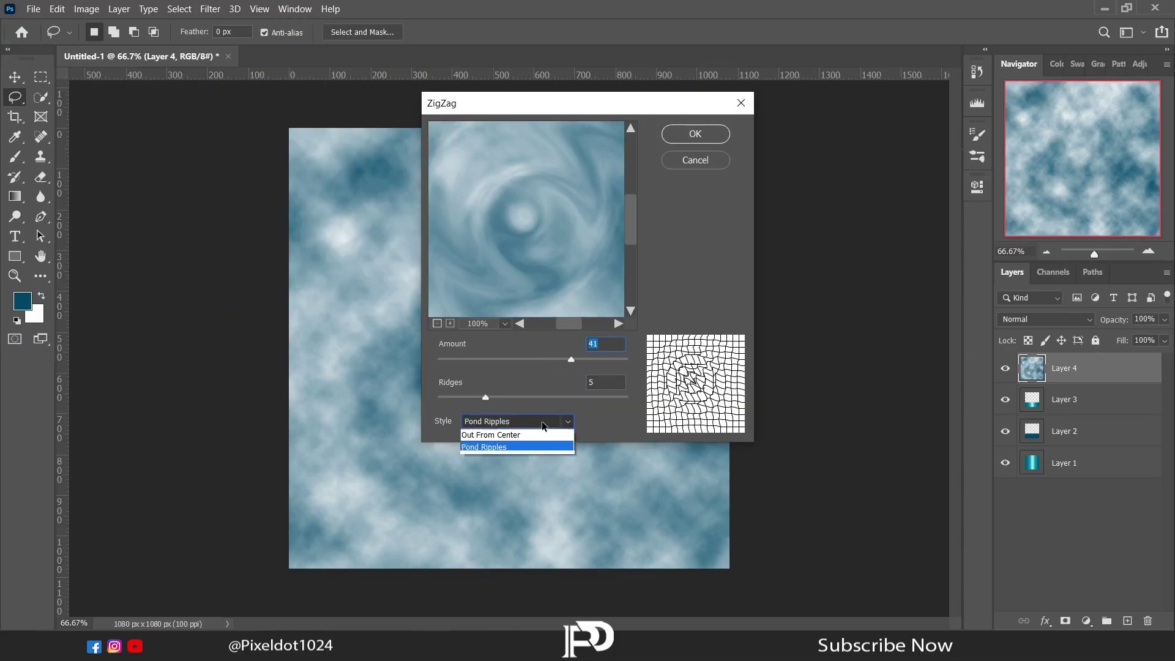
left_click(530, 432)
left_click(530, 423)
left_click(525, 447)
left_click(523, 423)
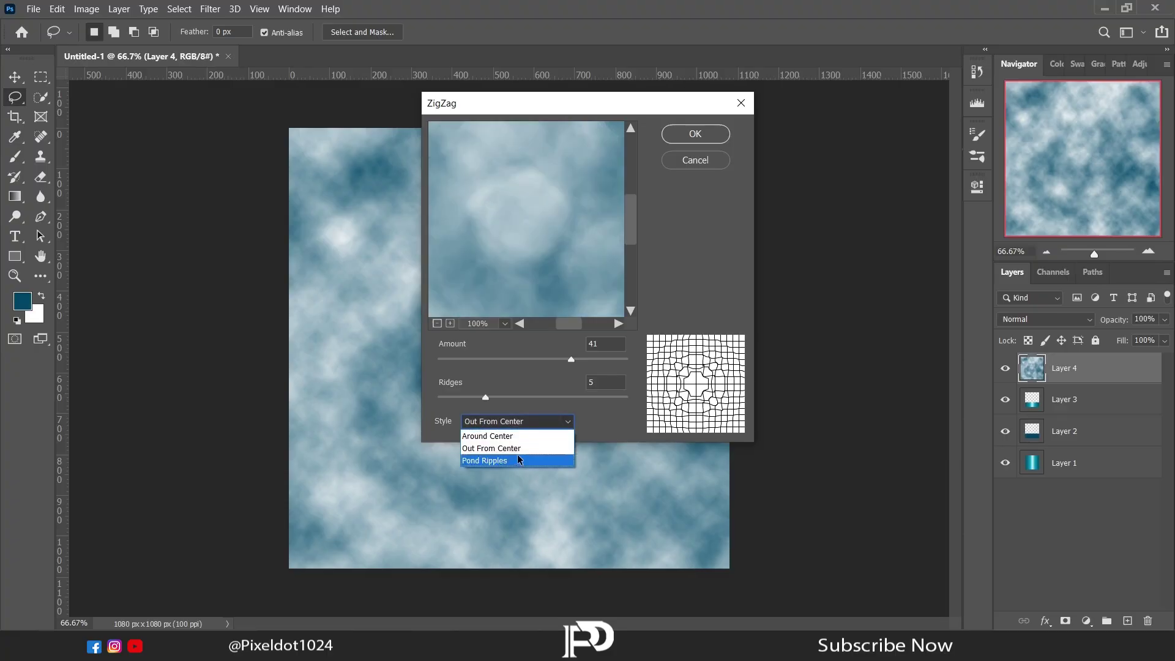
left_click(518, 460)
left_click_drag(485, 397, 516, 397)
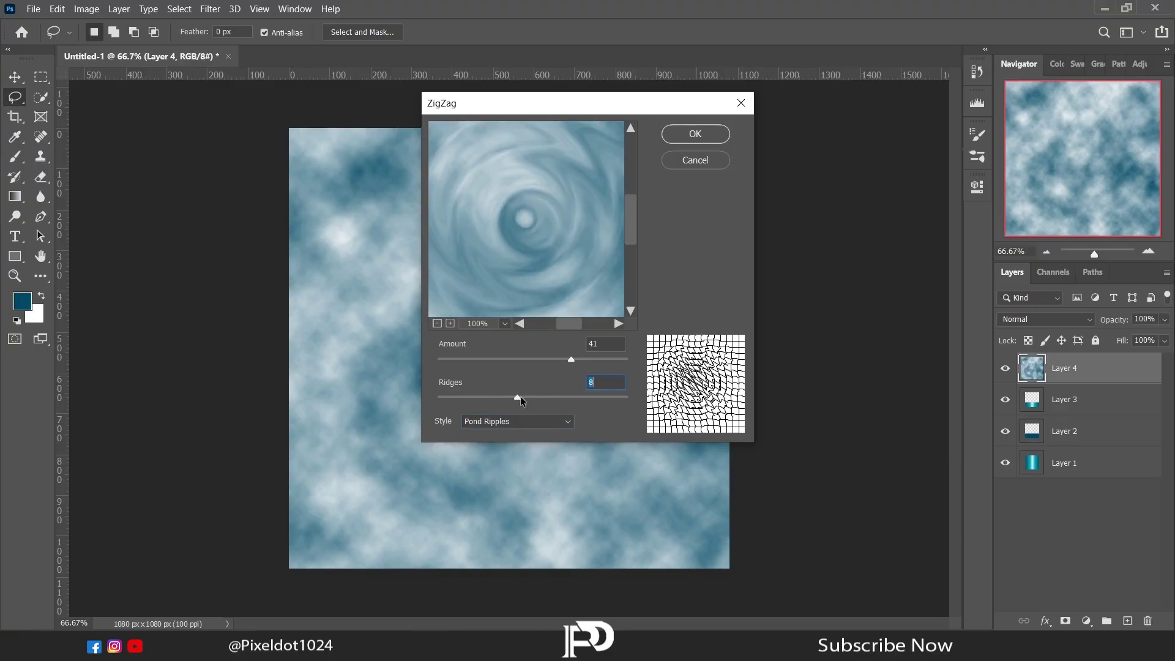
left_click_drag(571, 359, 617, 360)
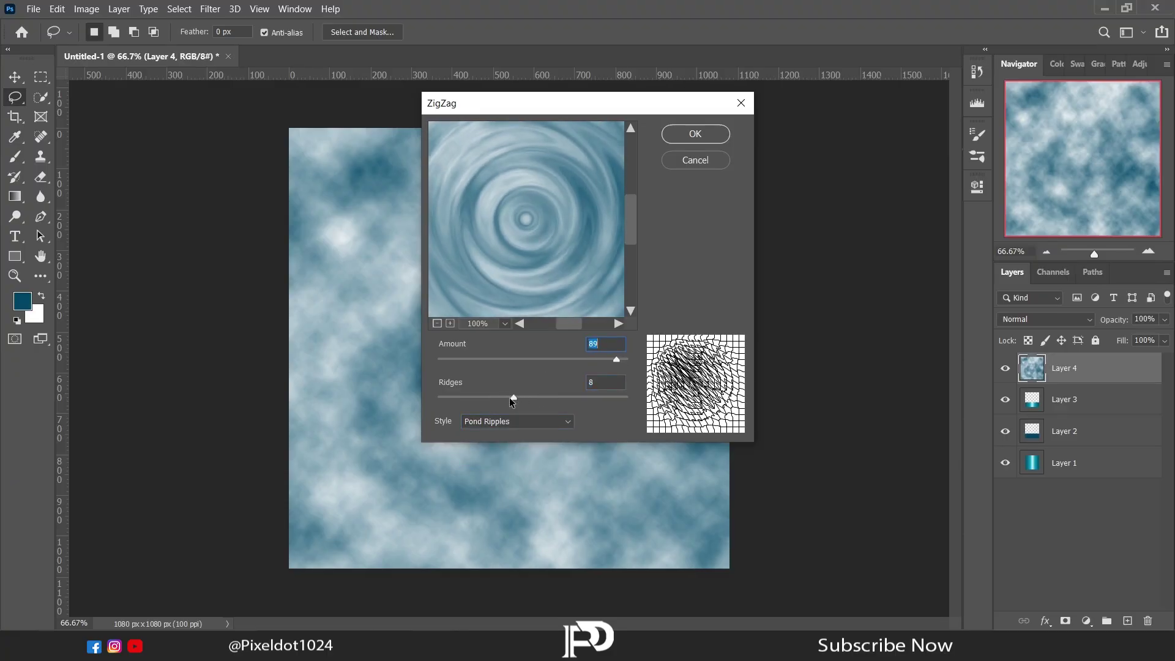
left_click(683, 136)
Squash the ripple layer from its upper edge to 33.89% height so it covers only the water area
right_click(426, 255)
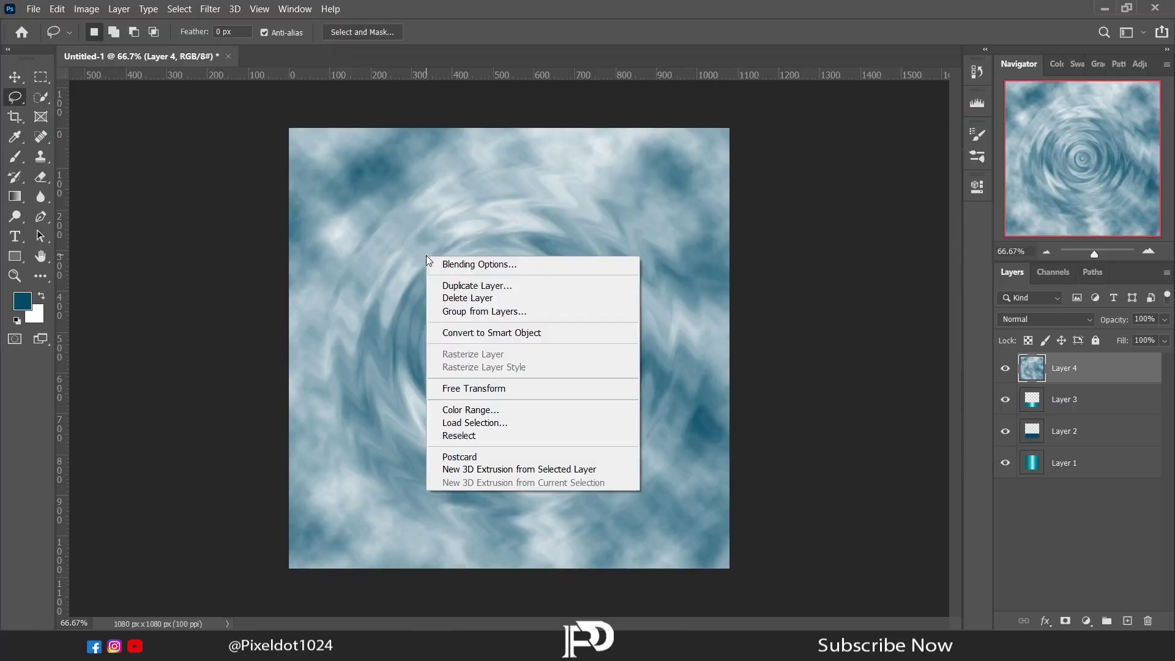
left_click(457, 385)
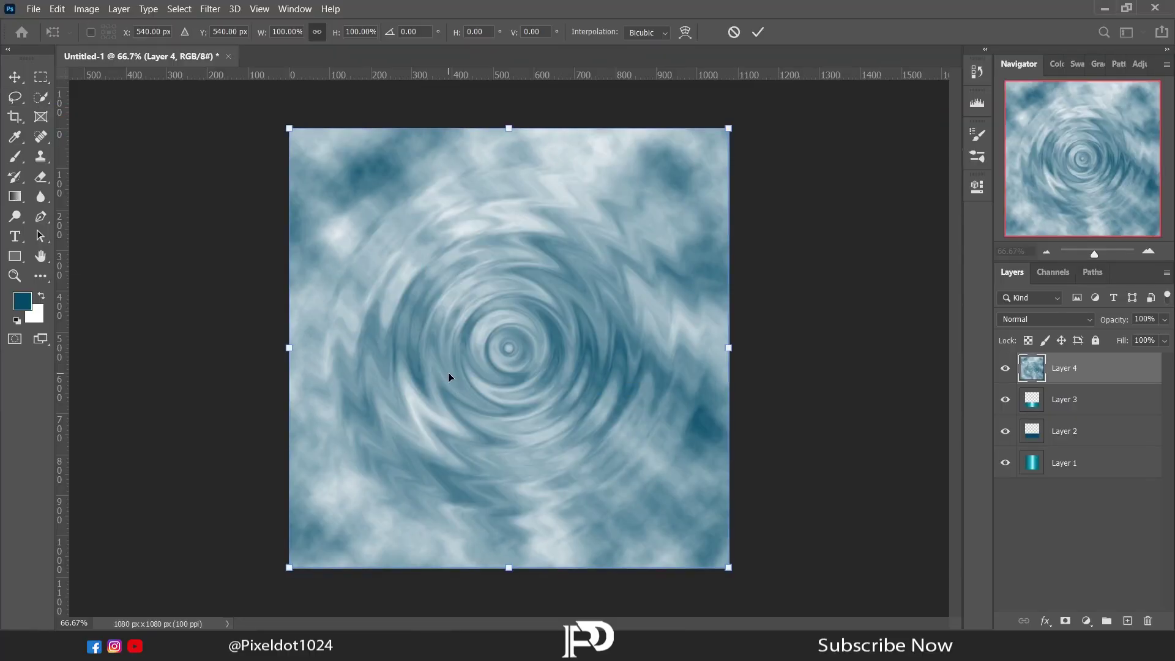
left_click_drag(511, 125, 528, 417)
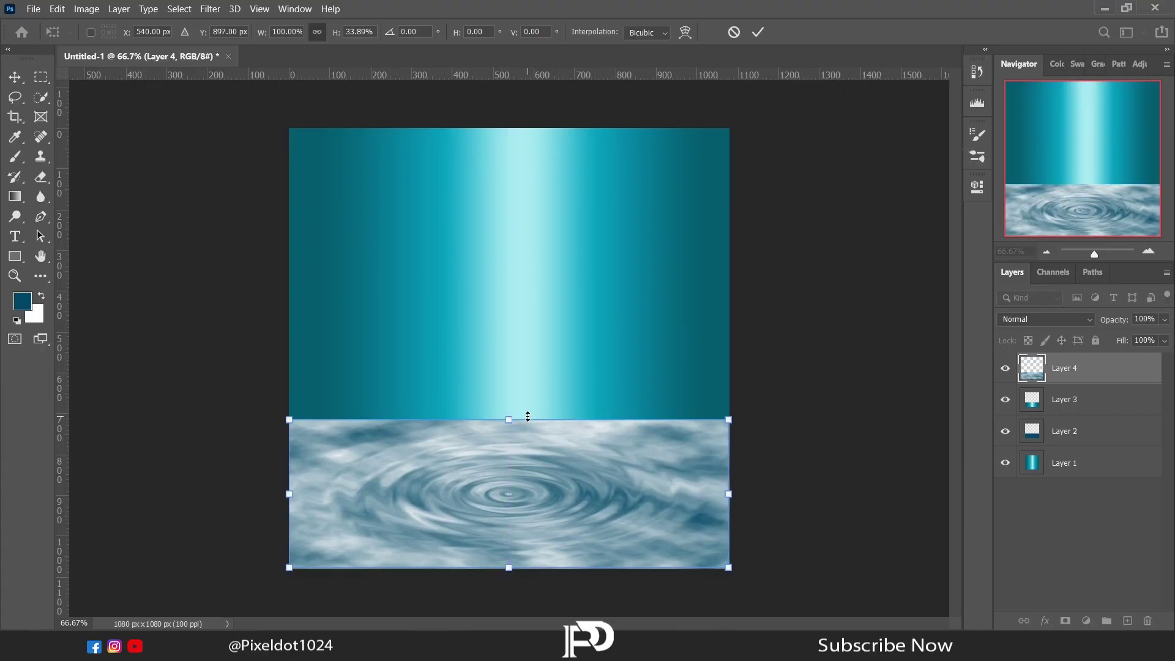
key("Return")
Clip the ripple layer to Layer 3 and blend it with Multiply at 55% opacity
key("l")
left_click(1077, 386, "alt")
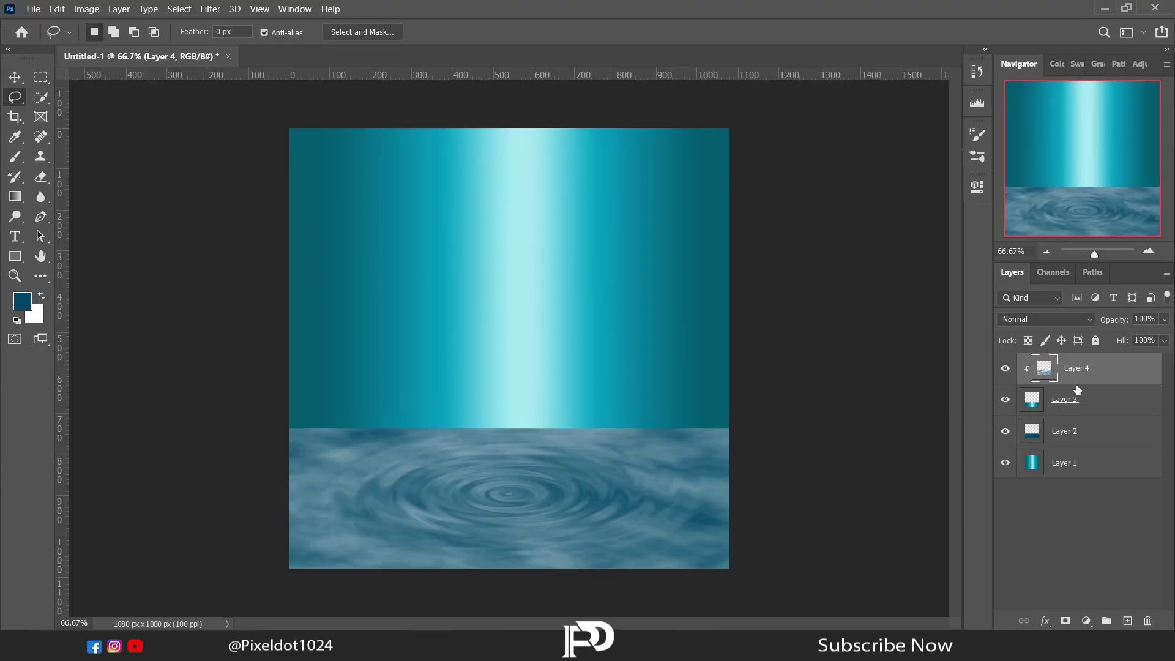
left_click(1086, 318)
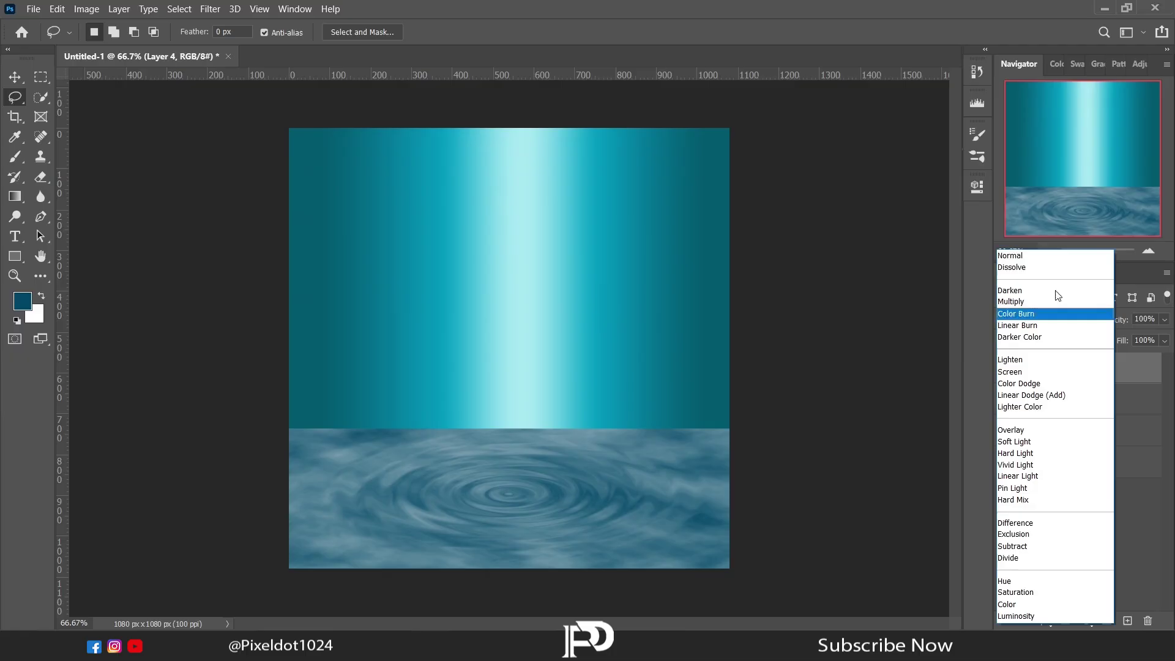
left_click(1029, 308)
left_click_drag(1164, 319, 1132, 340)
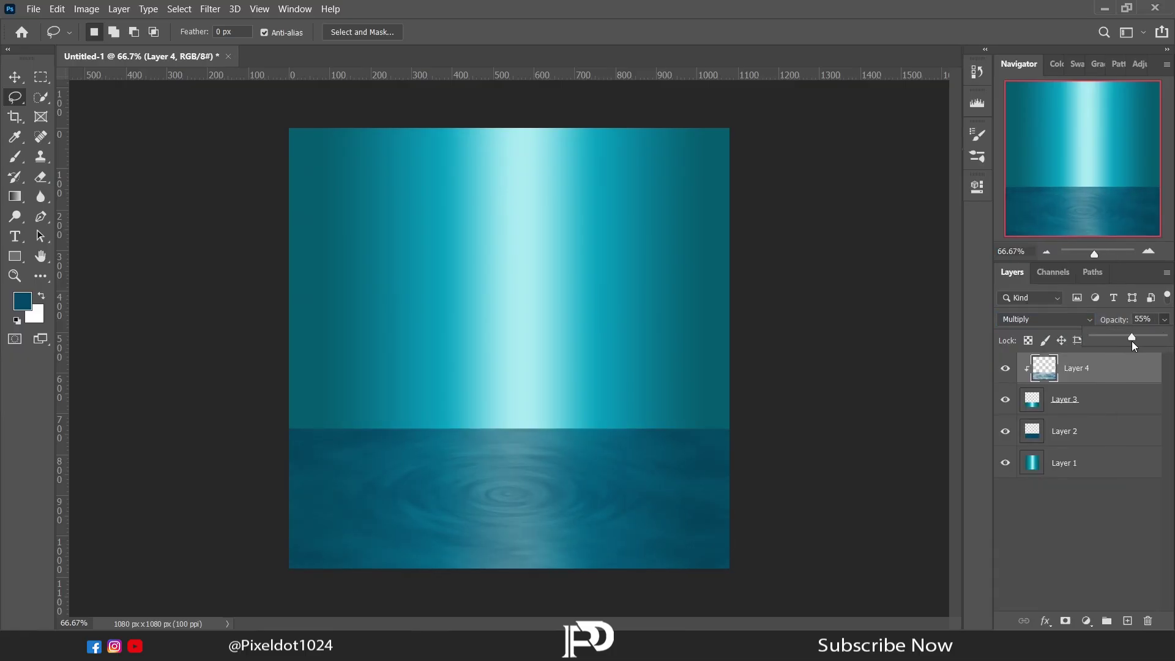
Add a Color Overlay to Layer 2 using the dark teal sampled near the background gradient's left edge
left_click(1092, 431)
left_click(1046, 621)
left_click(1063, 564)
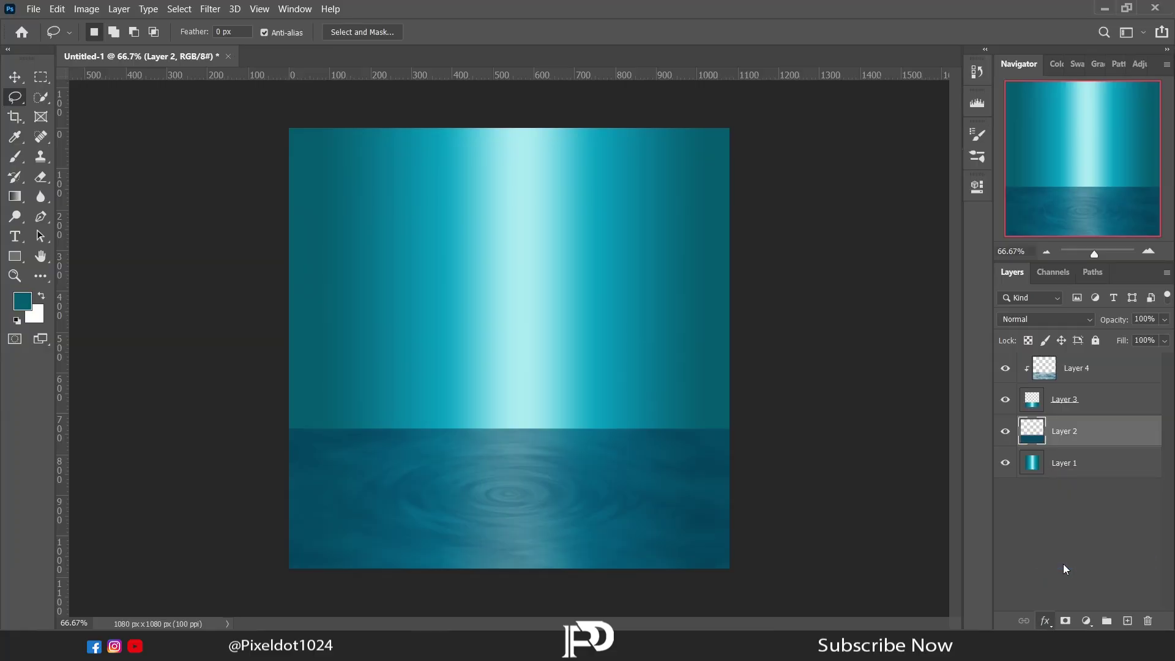
left_click_drag(361, 215, 799, 139)
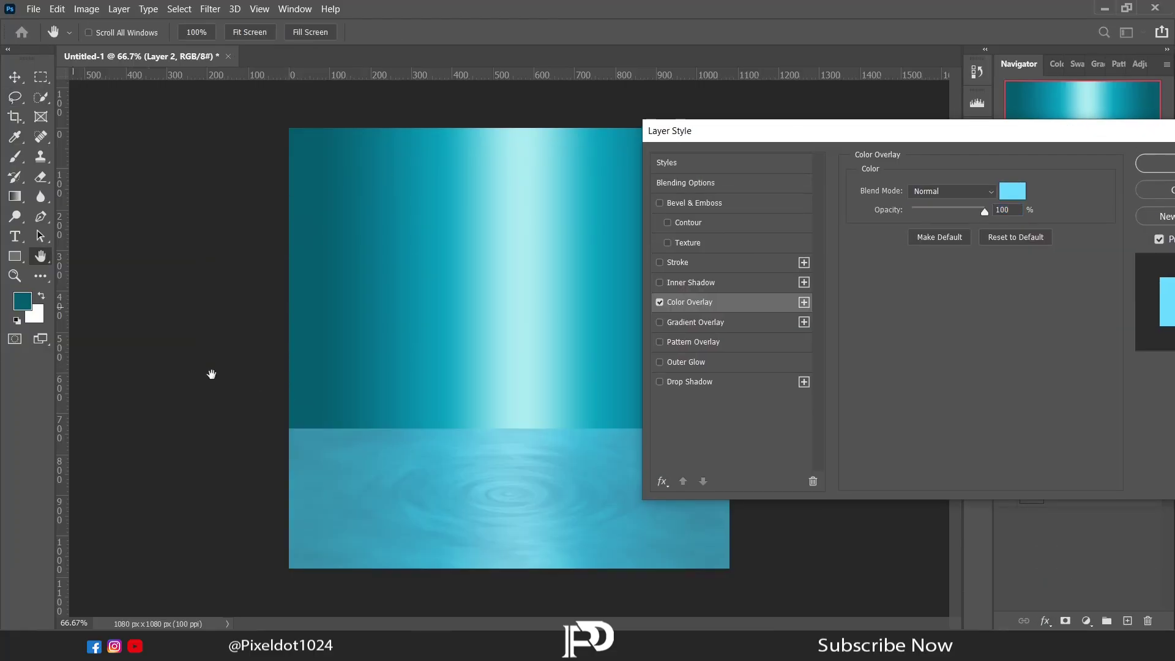
left_click(1013, 191)
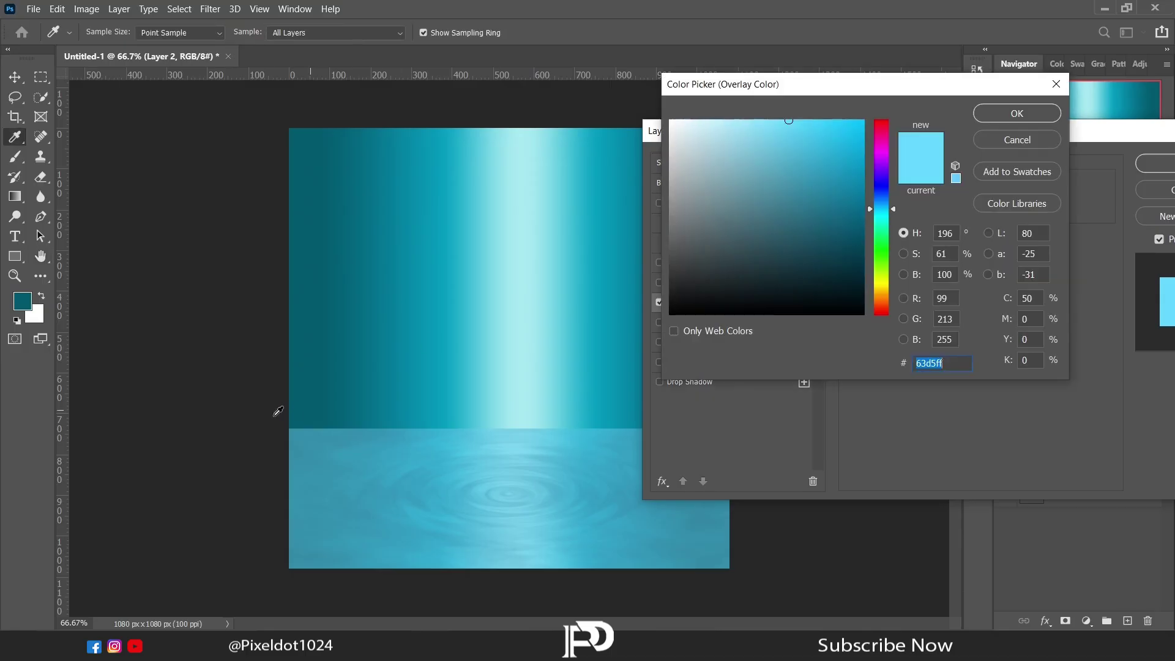
left_click(302, 411)
left_click(1017, 114)
left_click(1150, 164)
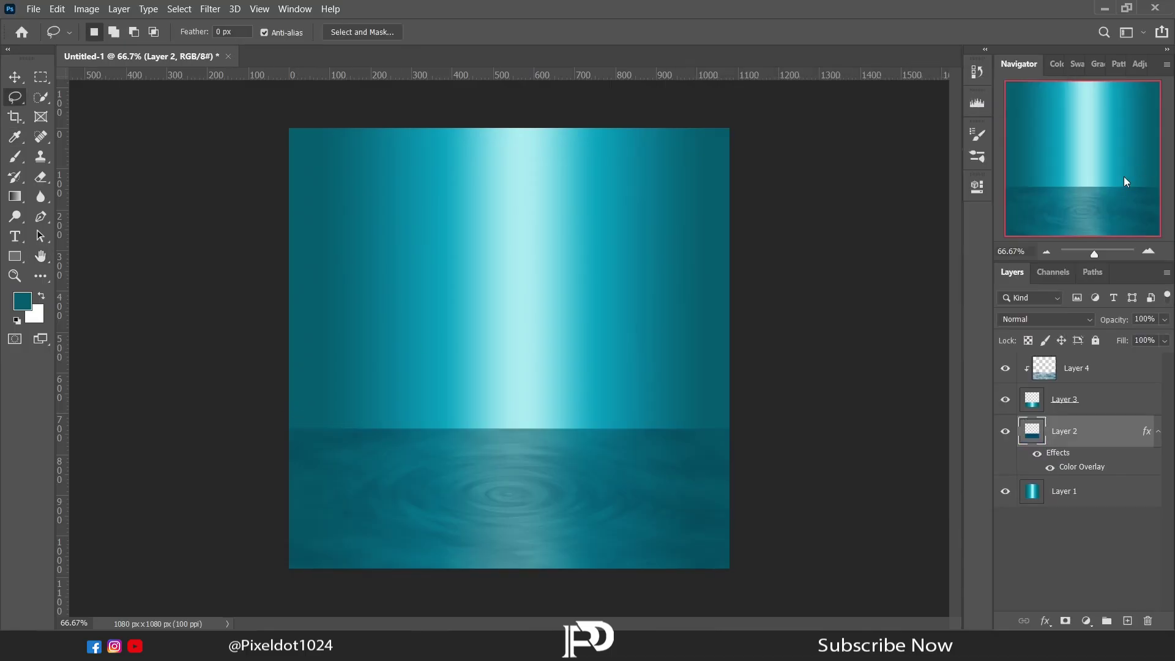
left_click(1157, 434)
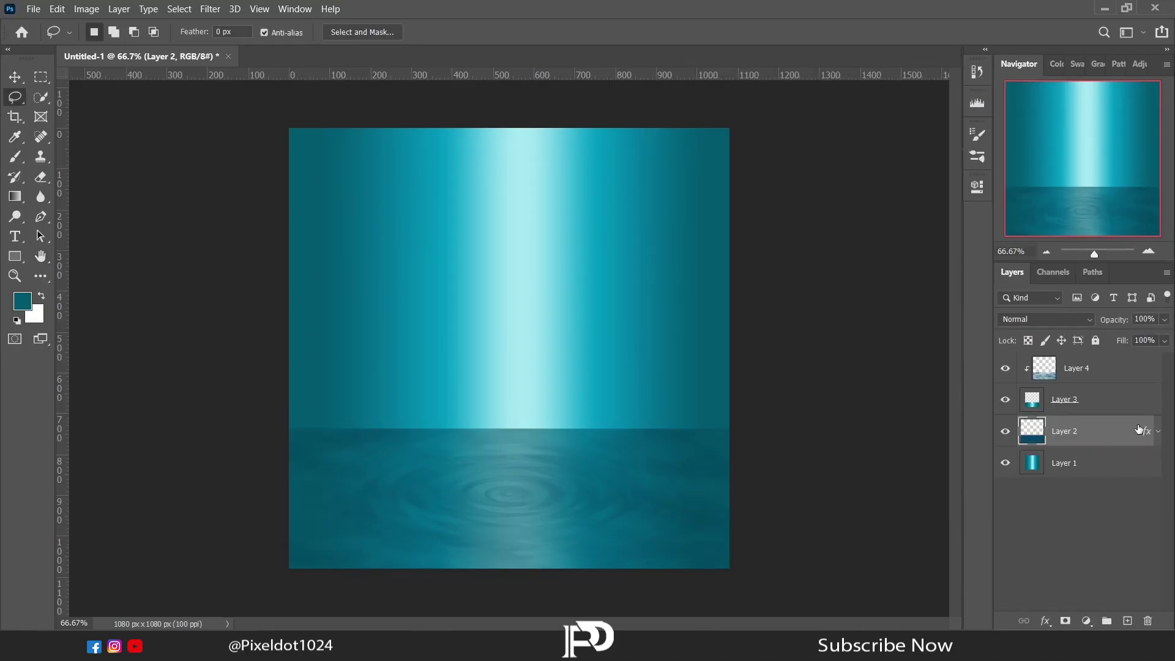
Try to merge Layer 2, Layer 3 and Layer 4 into a single layer
left_click(1117, 405)
left_click(1109, 376)
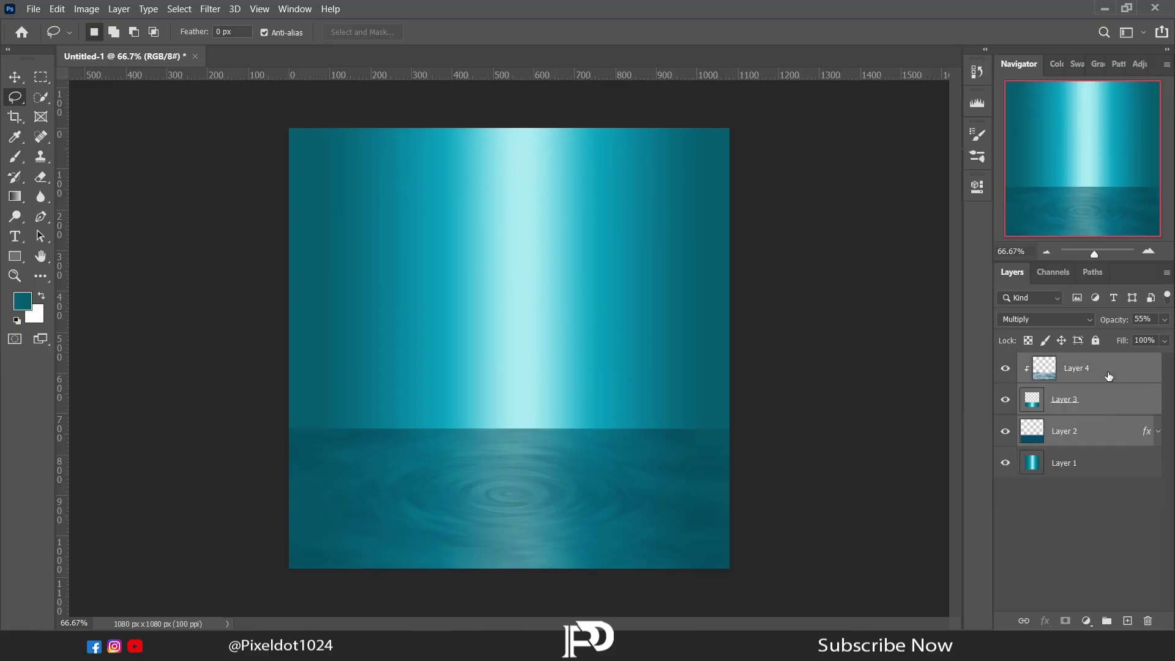
key("ctrl+e")
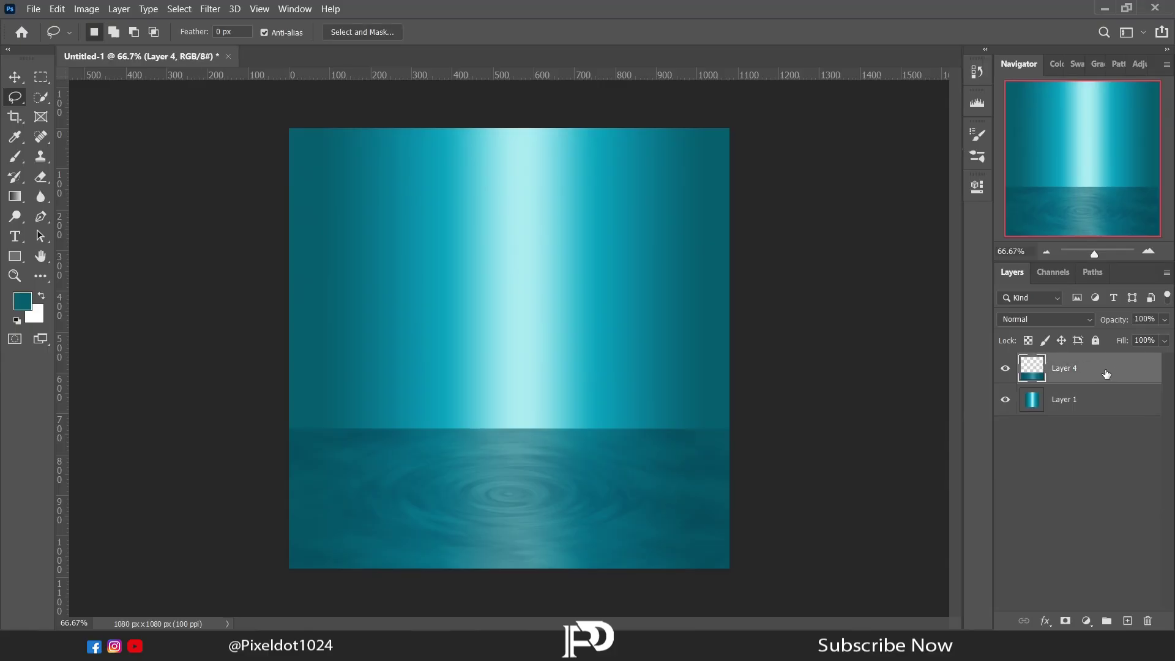
key("ctrl+z")
Set the foreground color to white and draw a flat, full-width ellipse 114 px high over the horizon line
right_click(15, 256)
left_click(59, 270)
left_click(23, 304)
left_click_drag(681, 133, 668, 116)
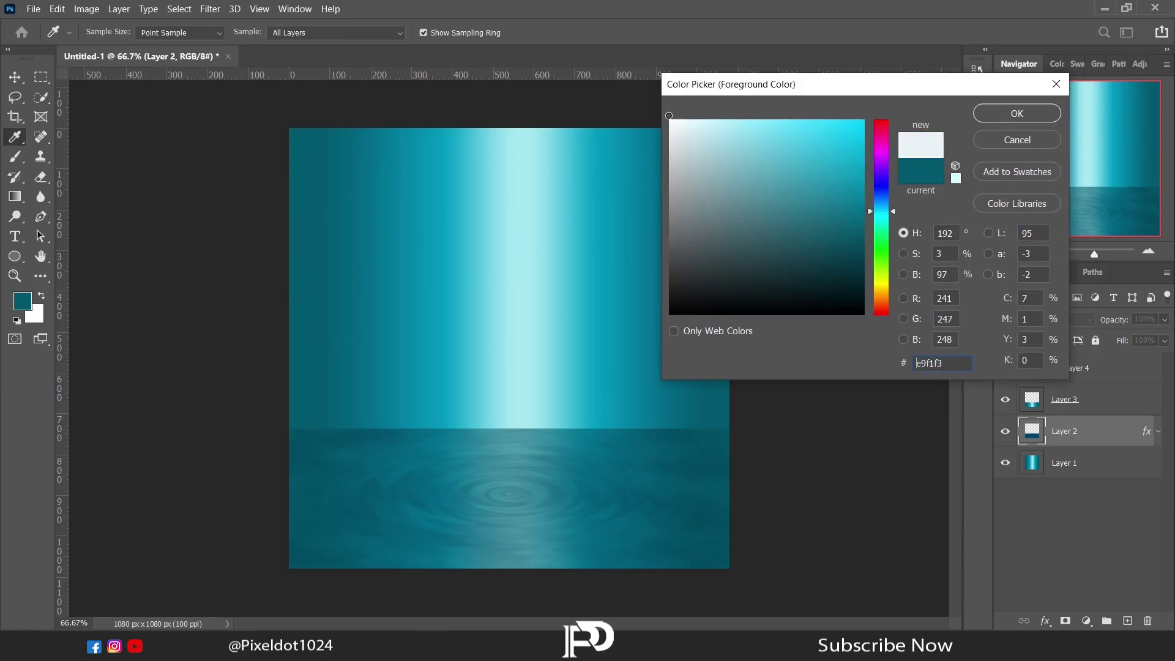
left_click(991, 115)
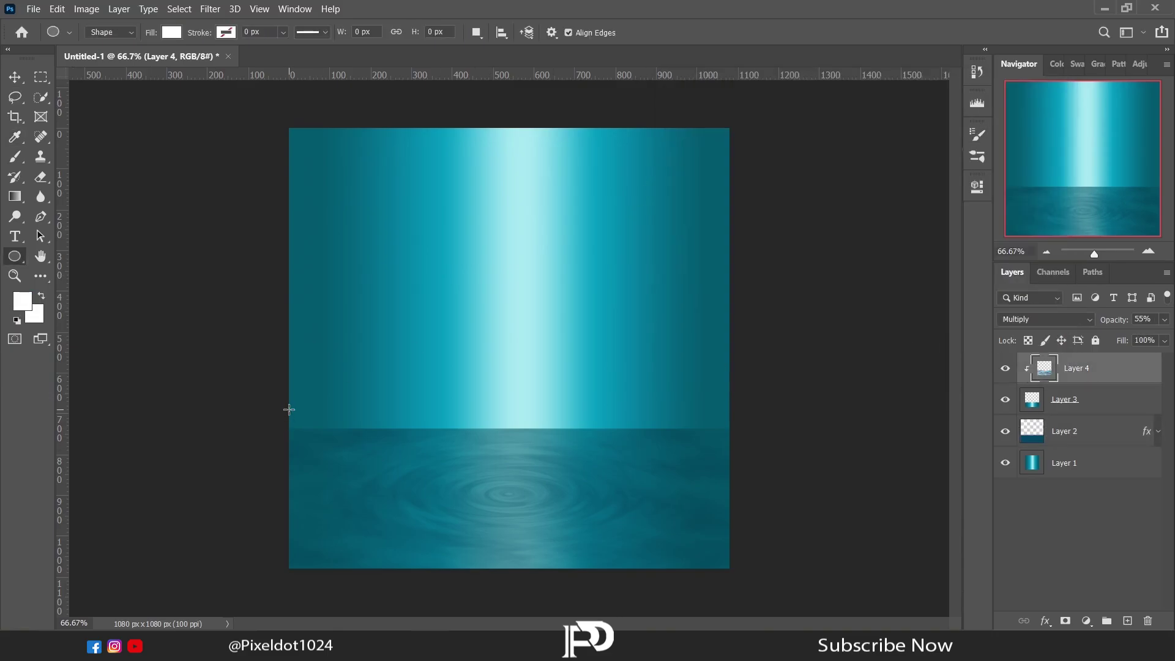
left_click_drag(289, 409, 725, 456)
left_click(940, 182)
Soften the white ellipse with a Gaussian Blur of 37.4 pixels radius
left_click(209, 9)
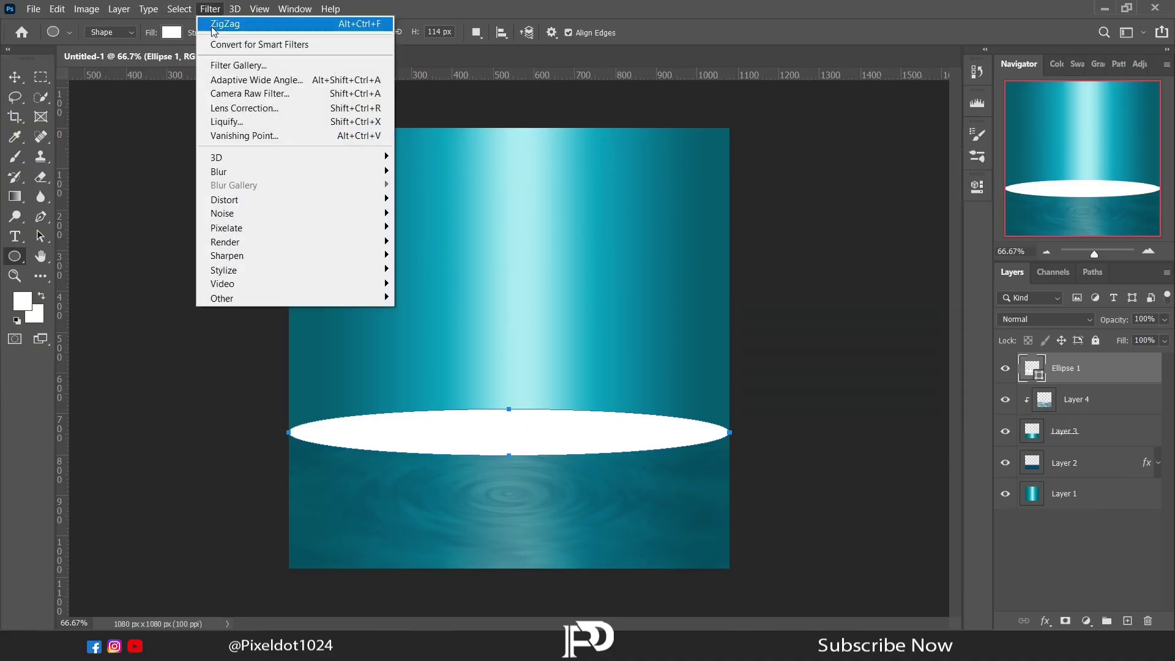
mouse_move(273, 171)
left_click(428, 227)
left_click(331, 253)
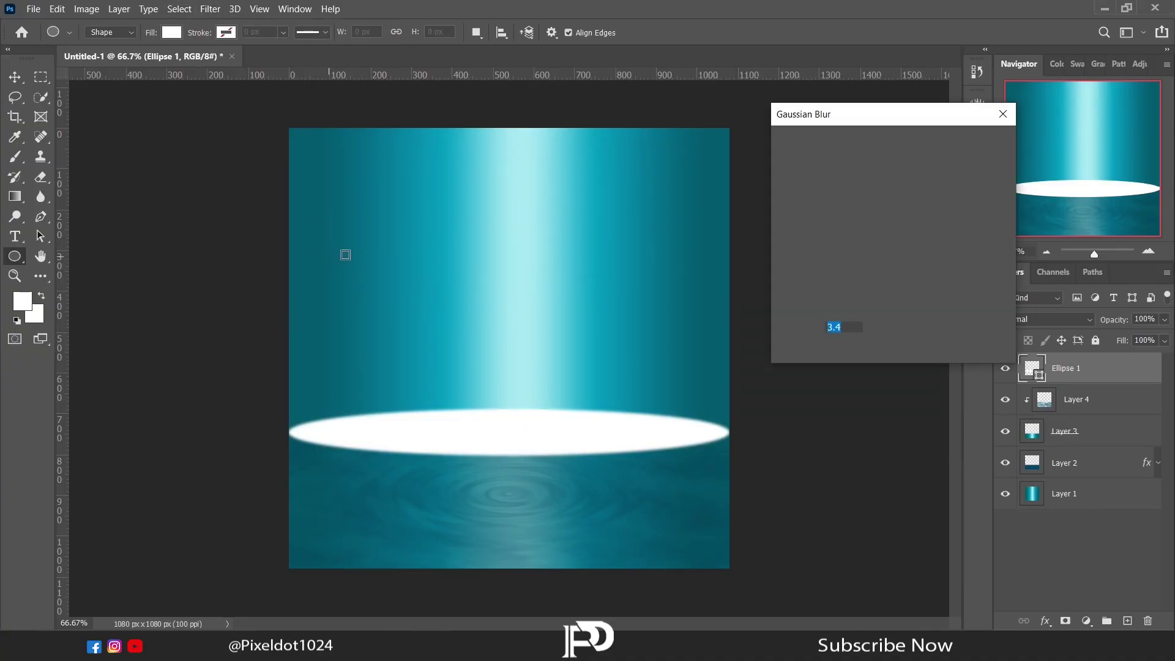
left_click_drag(807, 352, 858, 352)
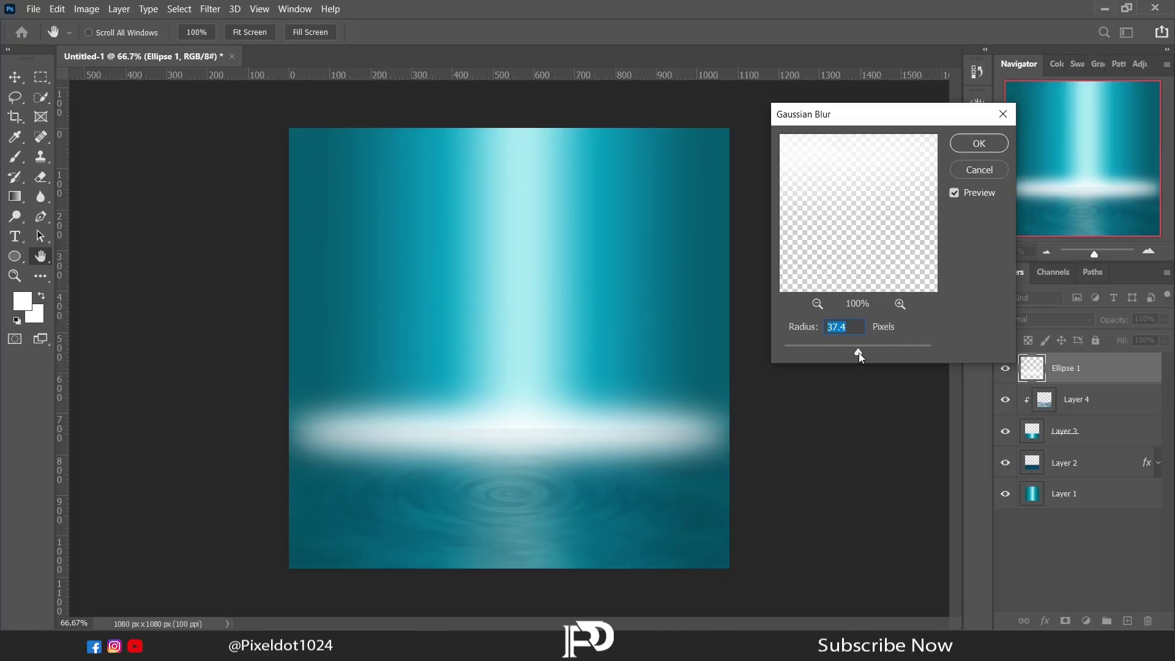
left_click(975, 143)
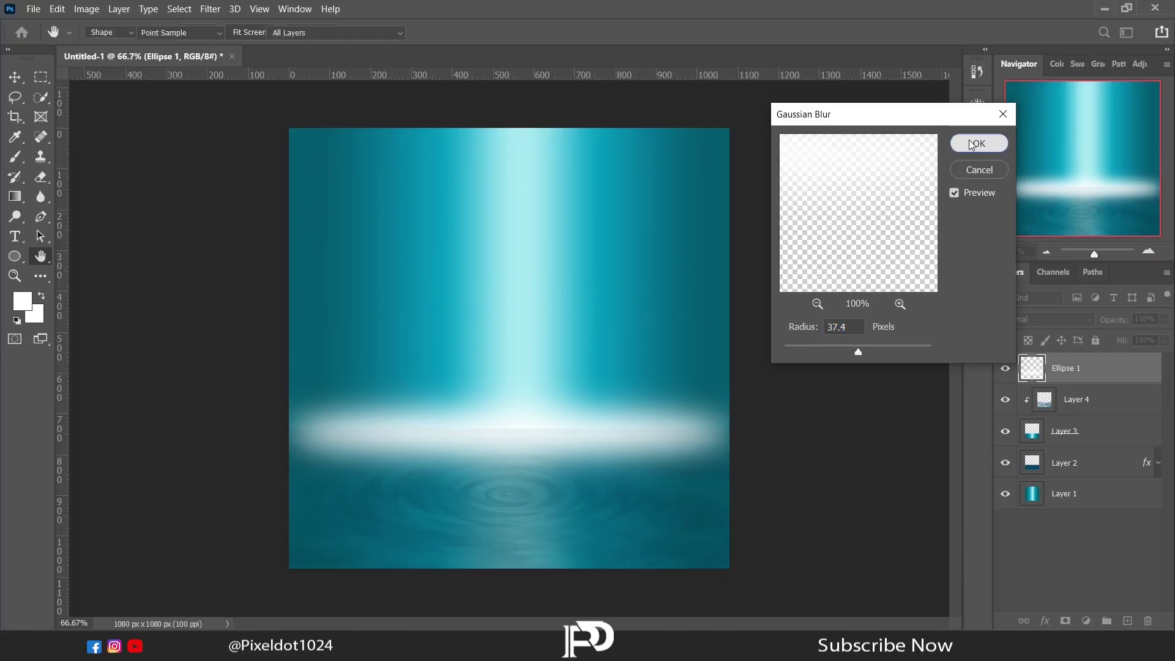
Warp the blurred white ellipse, pulling its four corners inward vertically and adjusting the left edge so both ends taper
left_click(14, 98)
right_click(305, 347)
left_click(354, 478)
right_click(416, 427)
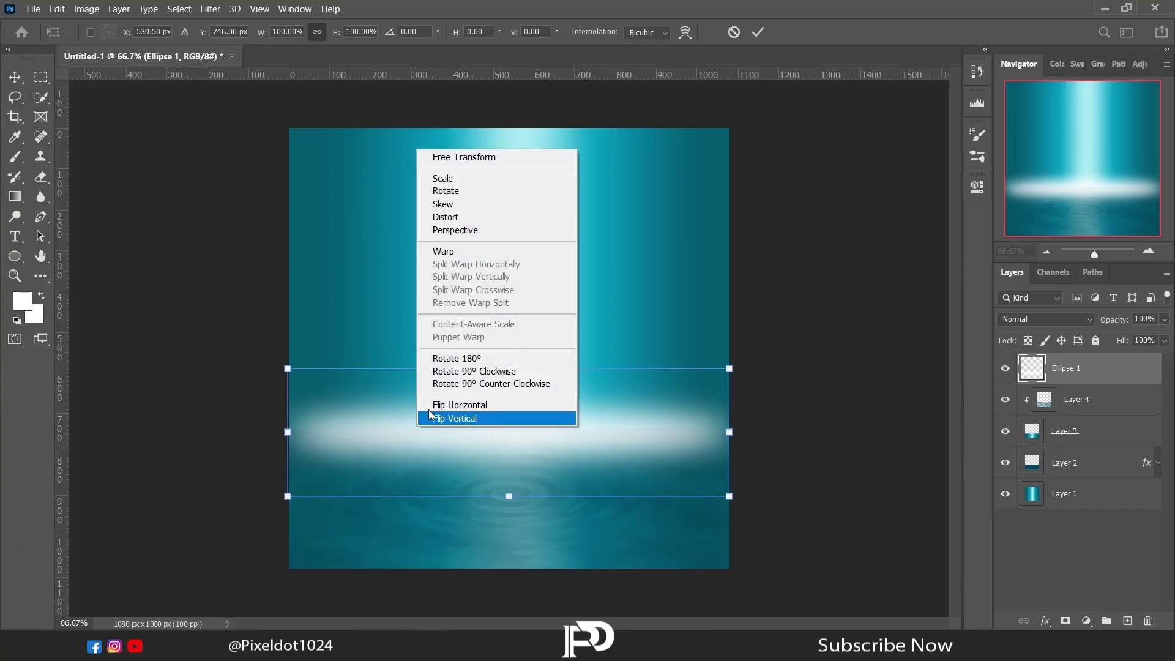
left_click(442, 252)
left_click_drag(731, 497, 729, 477)
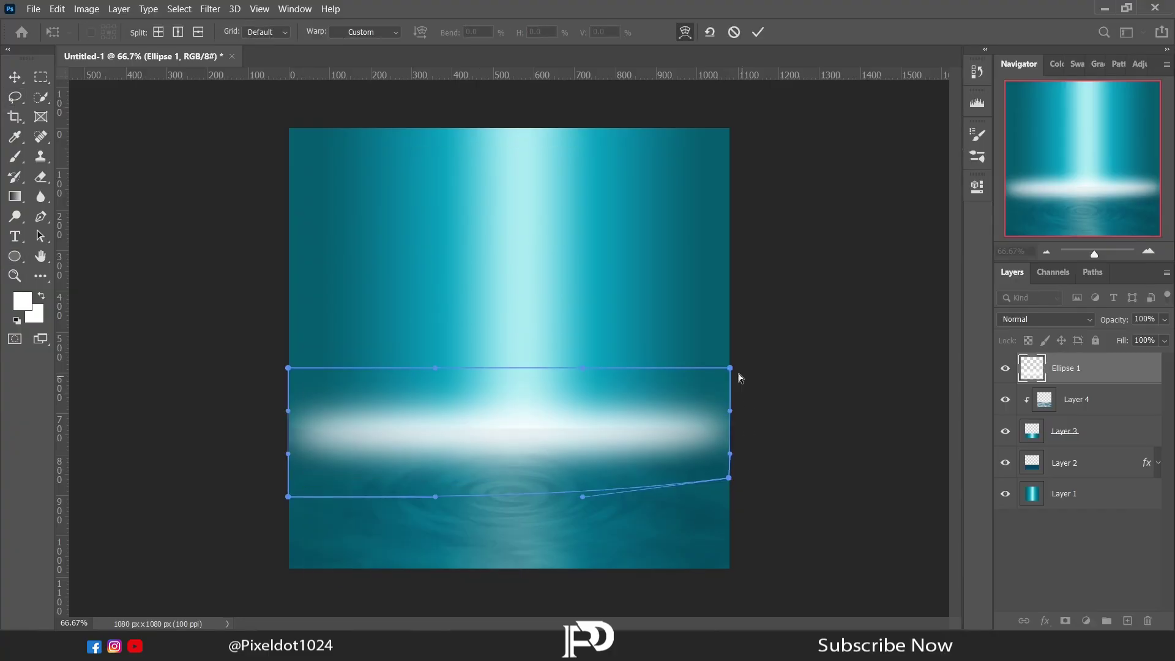
left_click_drag(730, 368, 731, 441)
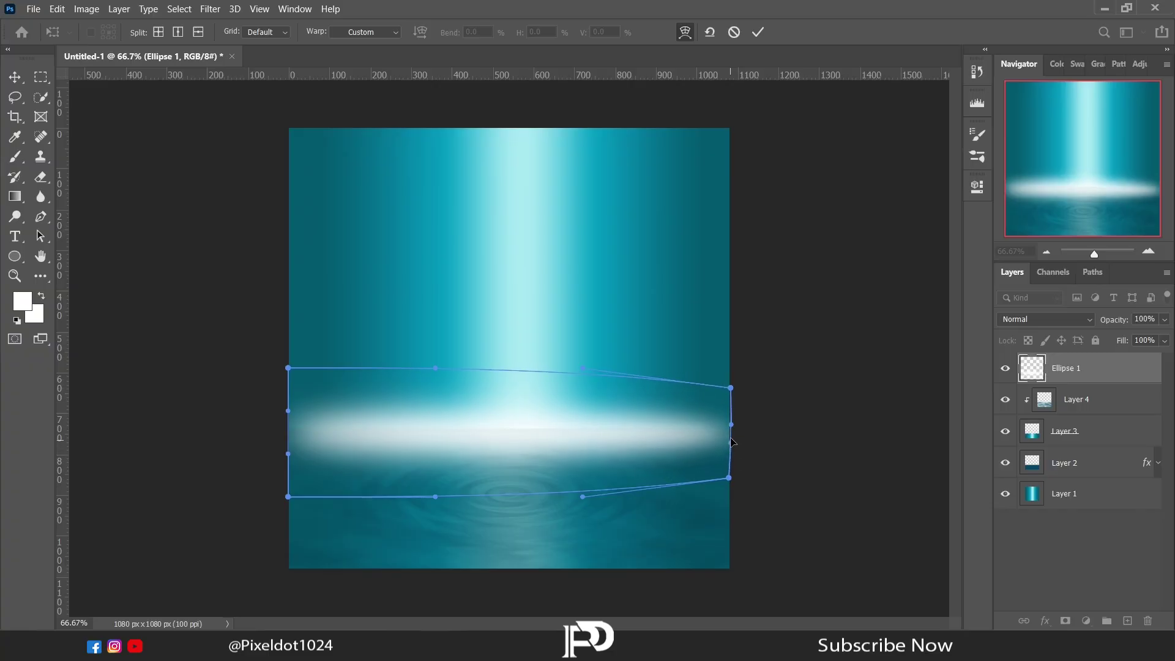
left_click_drag(288, 368, 291, 388)
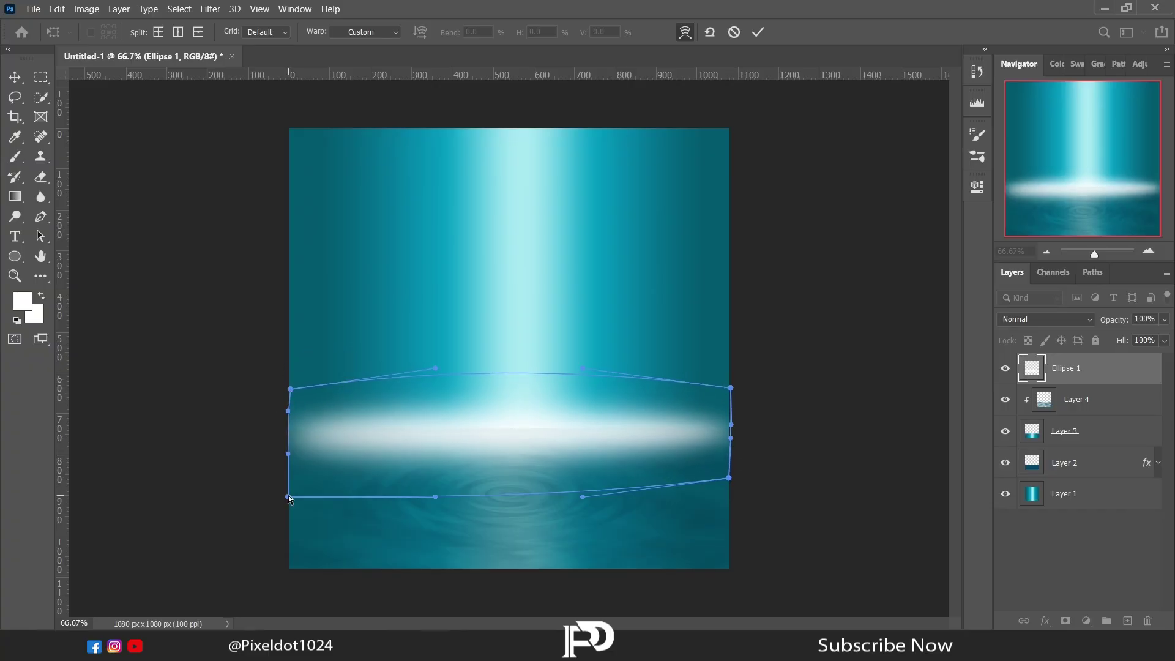
left_click_drag(288, 497, 287, 477)
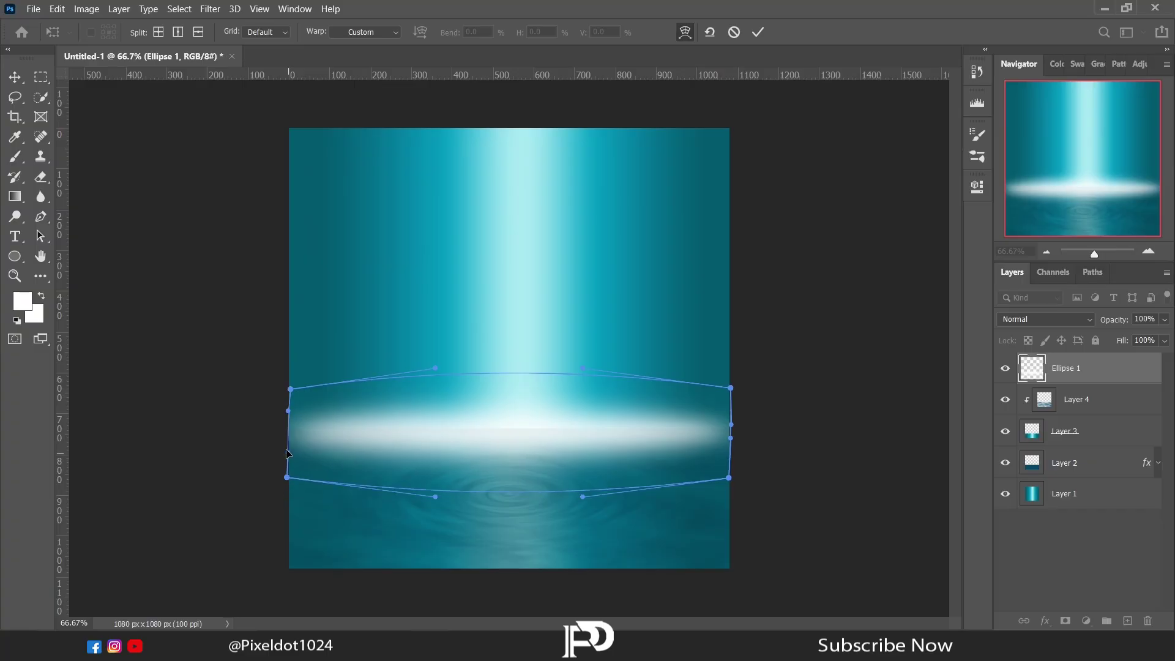
left_click_drag(287, 412, 286, 425)
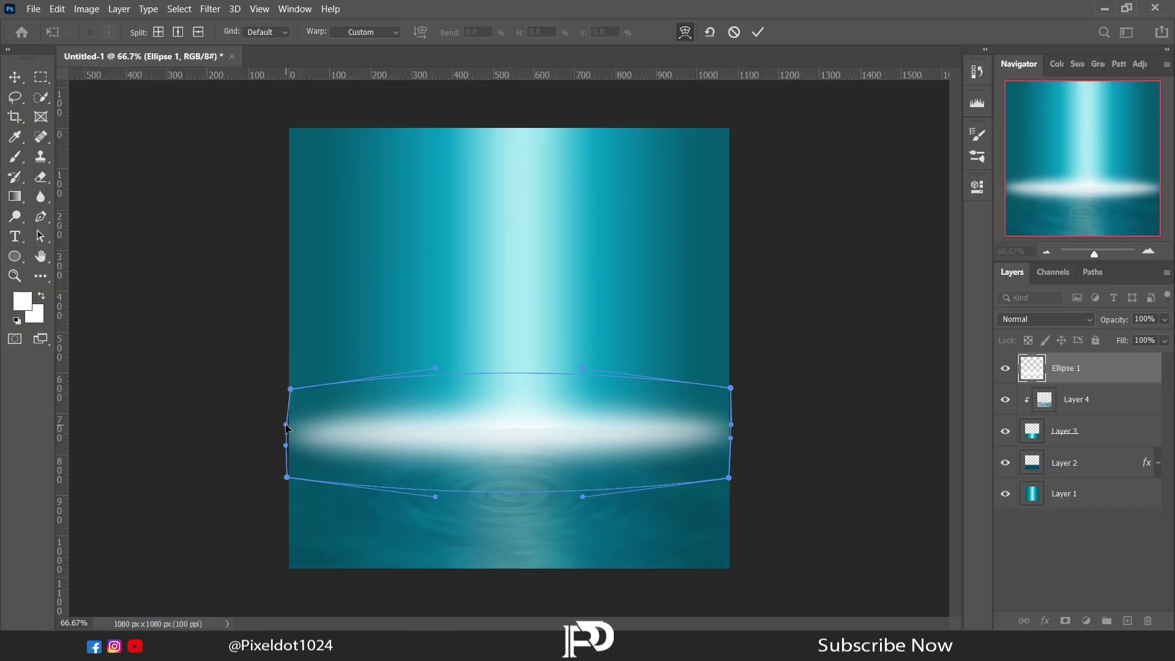
Move the white glow ellipse slightly upward on the horizon line
left_click(13, 99)
right_click(600, 375)
left_click(630, 512)
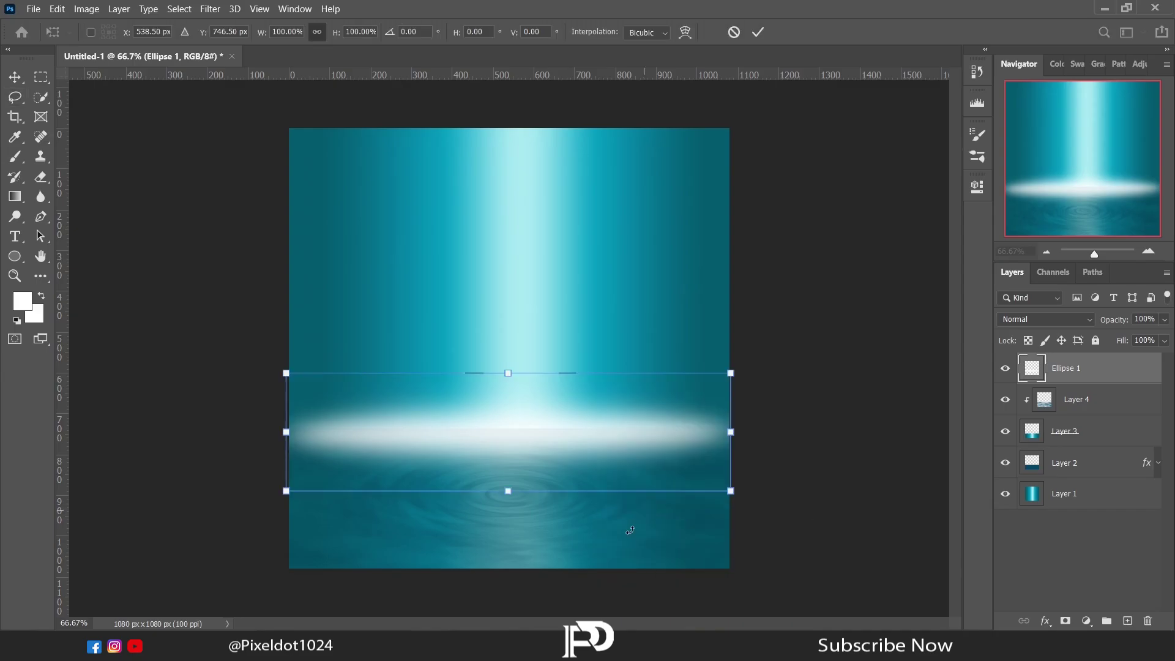
key("Return")
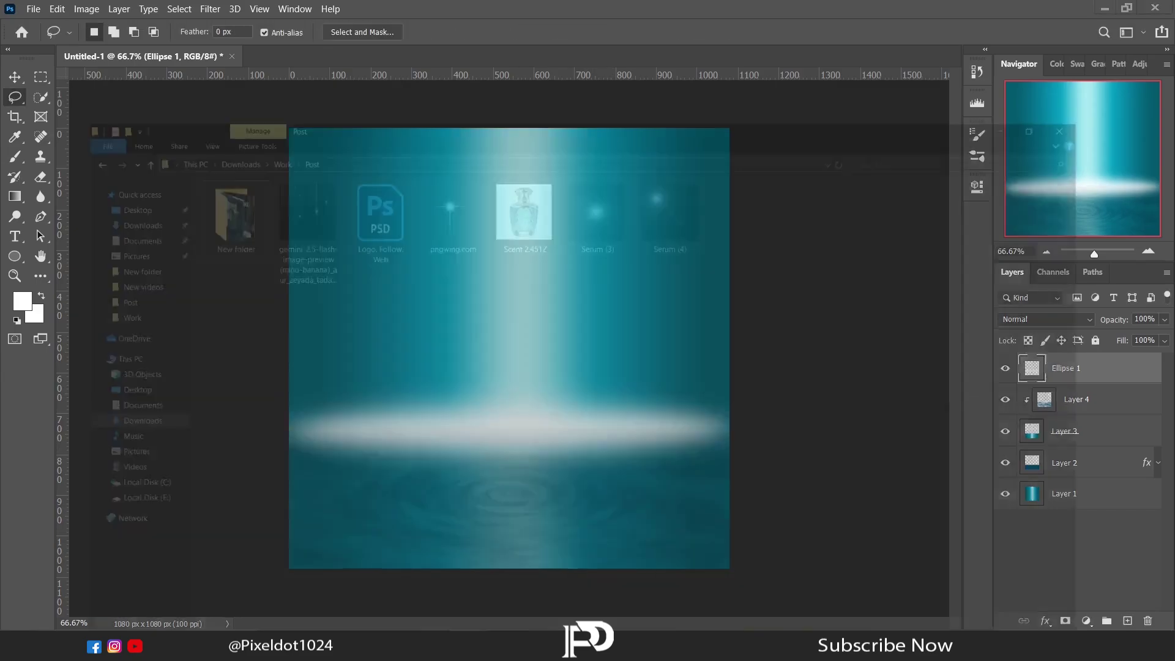
Place the Scent 2.451Z perfume bottle image from the Post folder into the document and rasterize its layer
left_click_drag(517, 113, 459, 538)
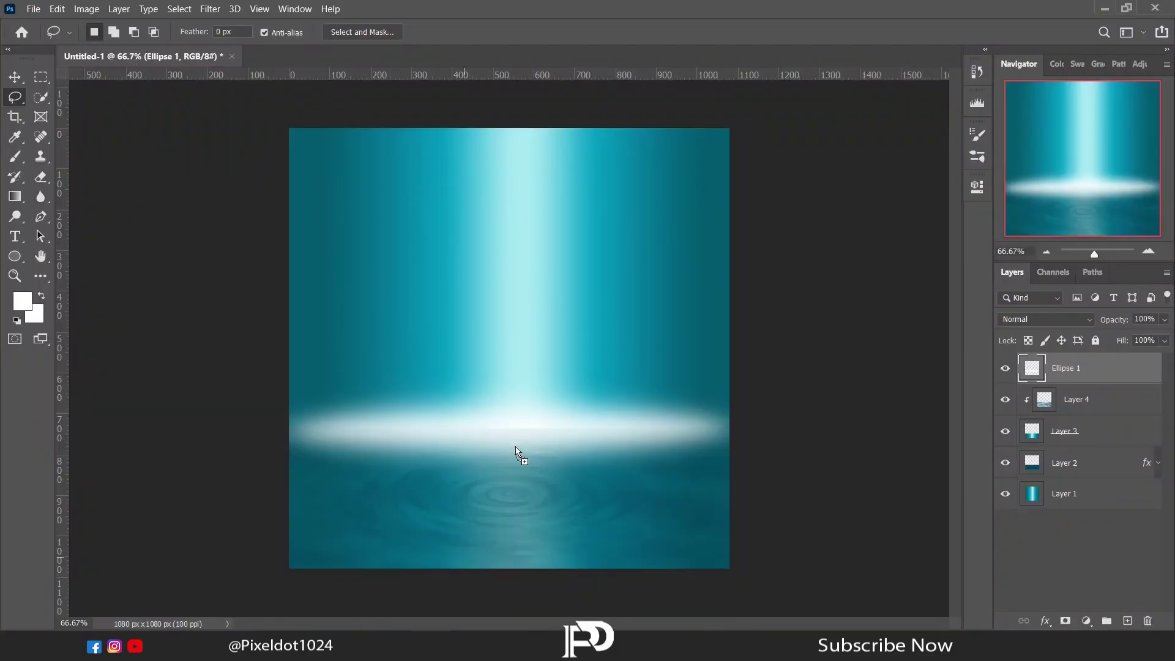
left_click_drag(519, 454, 538, 382)
key("Return")
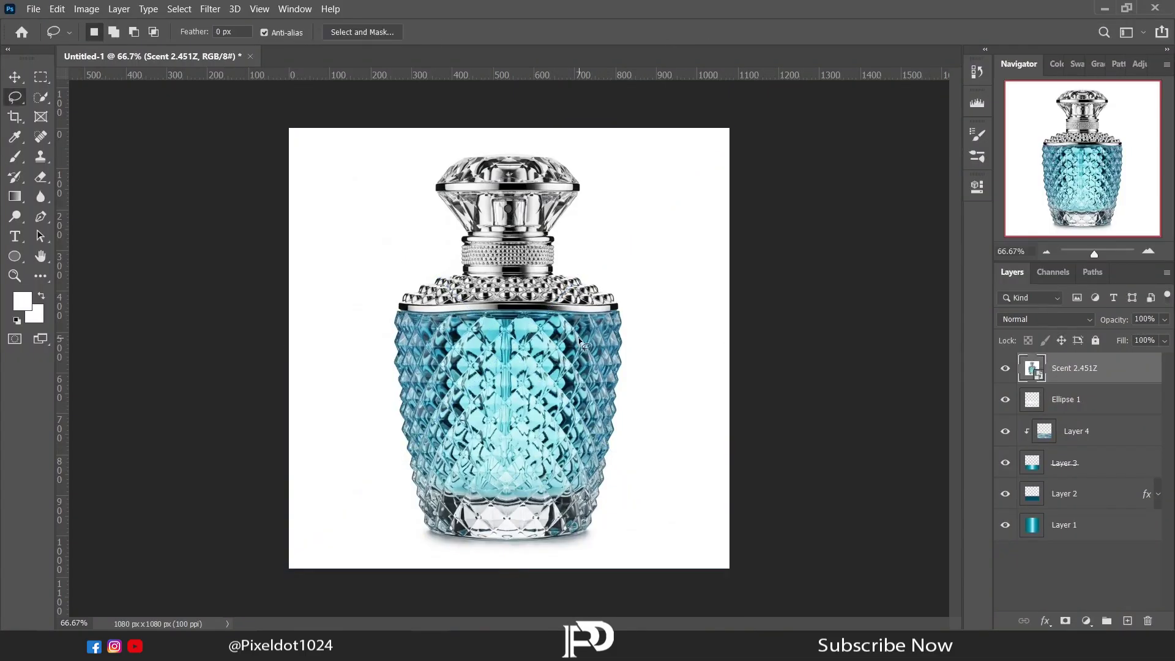
right_click(1064, 367)
left_click(906, 273)
Hide the bottle's white background by selecting it with the Magic Wand, adding a layer mask and inverting the mask
right_click(44, 99)
left_click(115, 126)
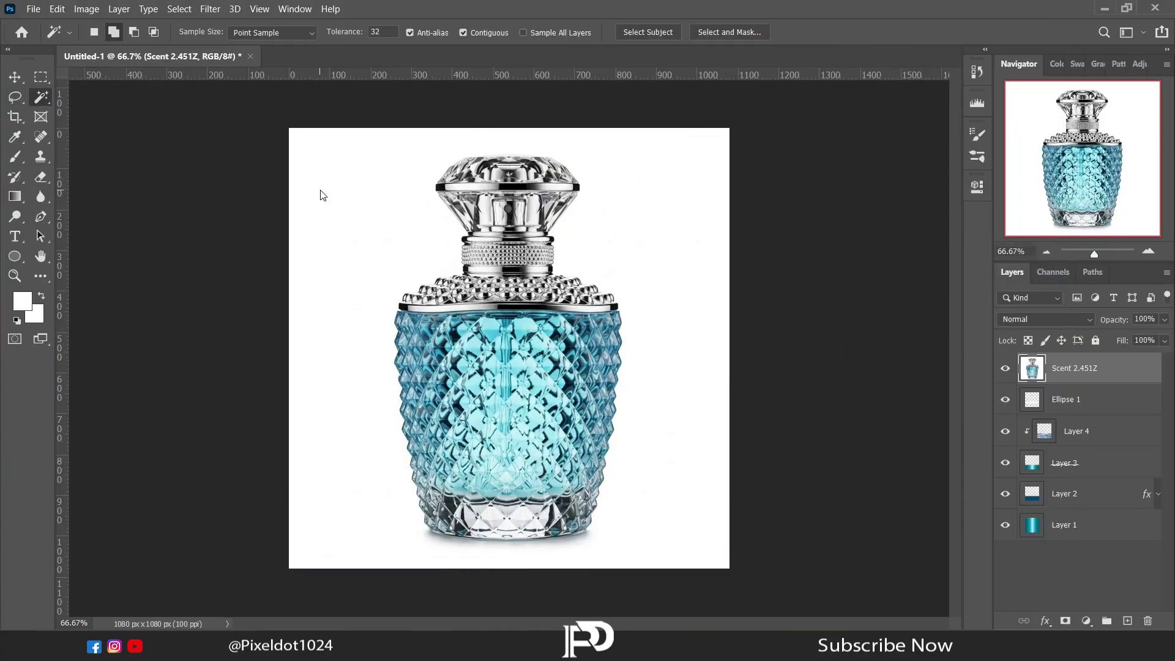
left_click(320, 191)
left_click(1064, 621)
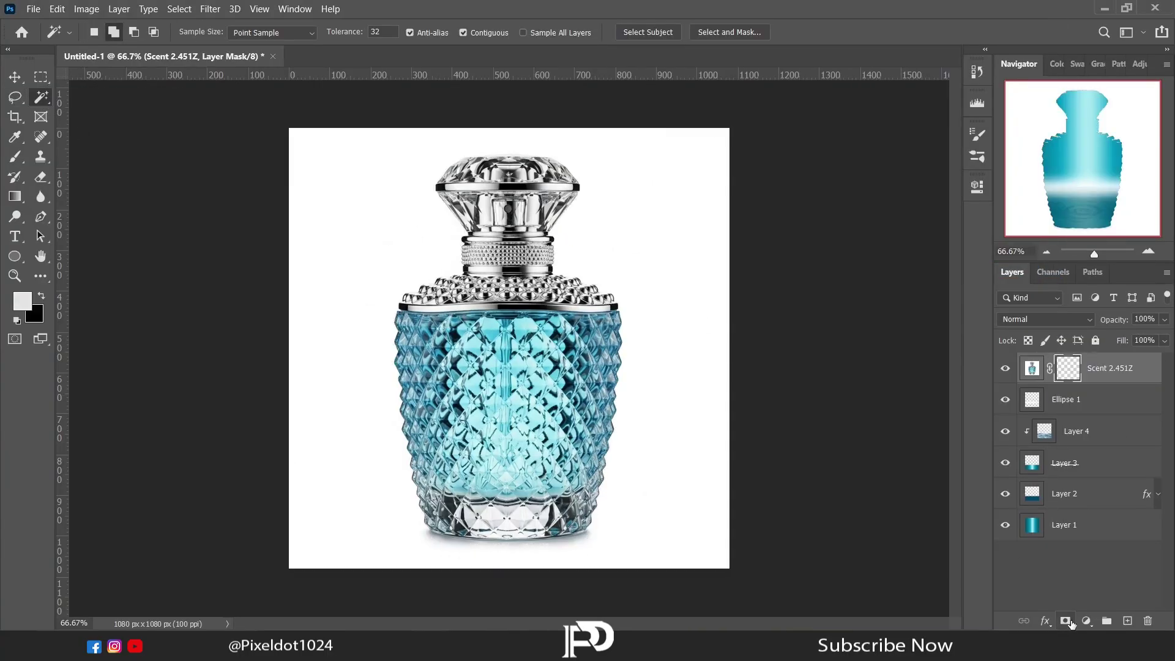
key("alt+i")
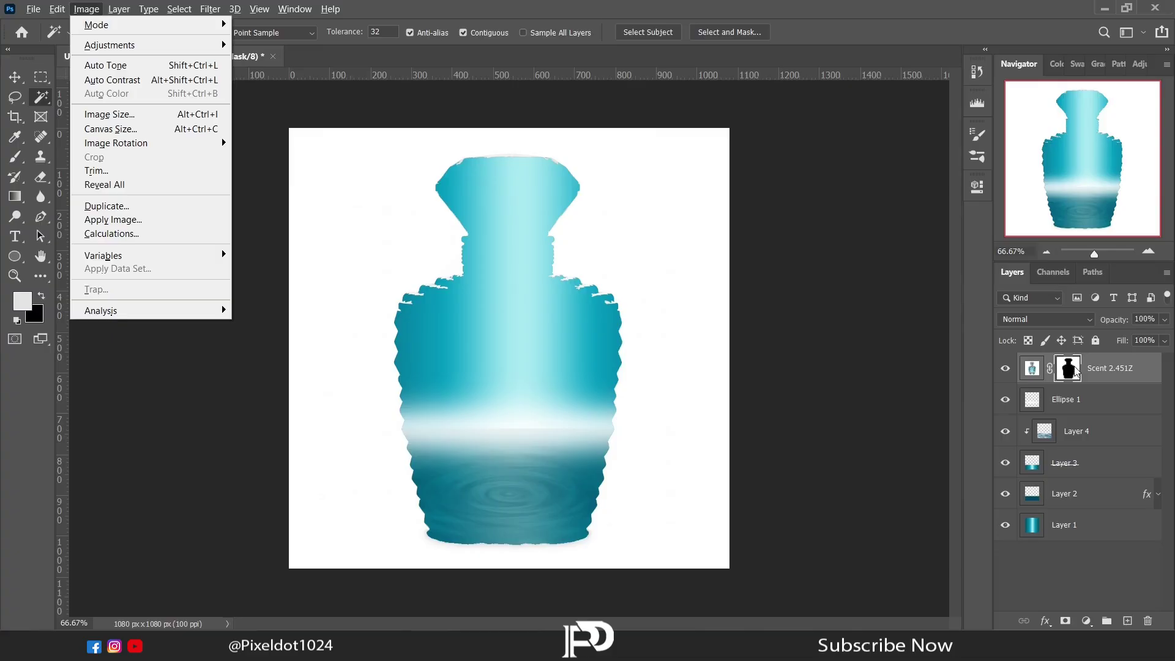
left_click(1074, 371)
key("ctrl+i")
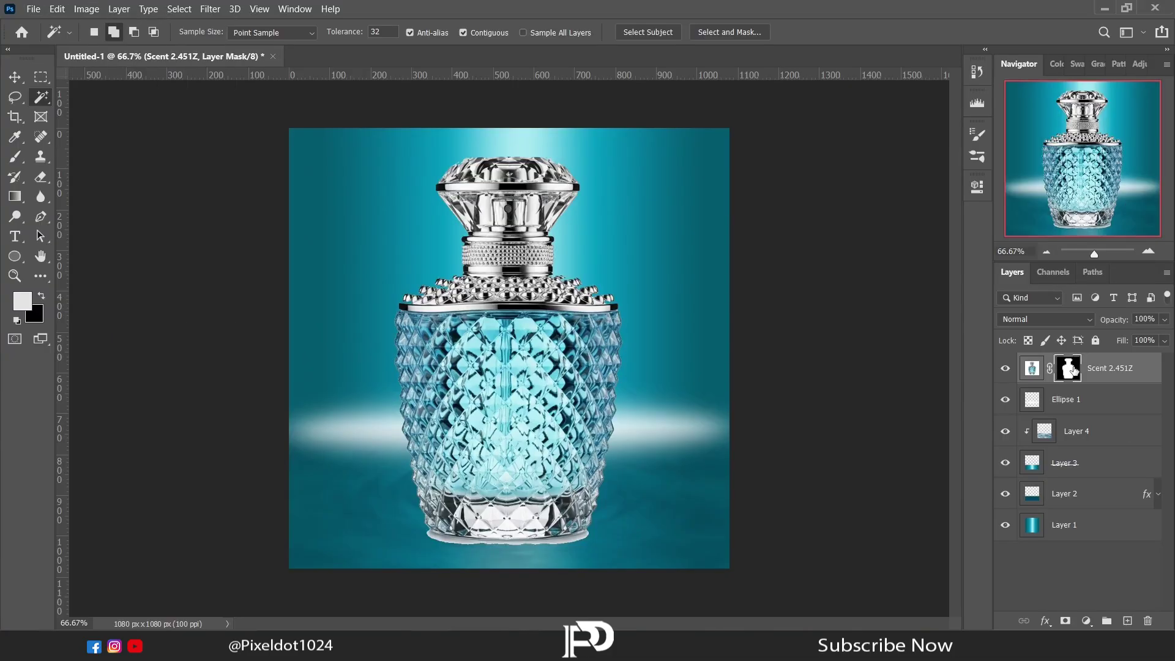
Draw a closed Pen path around the leftover white shadow under the bottle's base and turn it into a selection
double_click(1148, 251)
left_click_drag(1084, 160, 1082, 210)
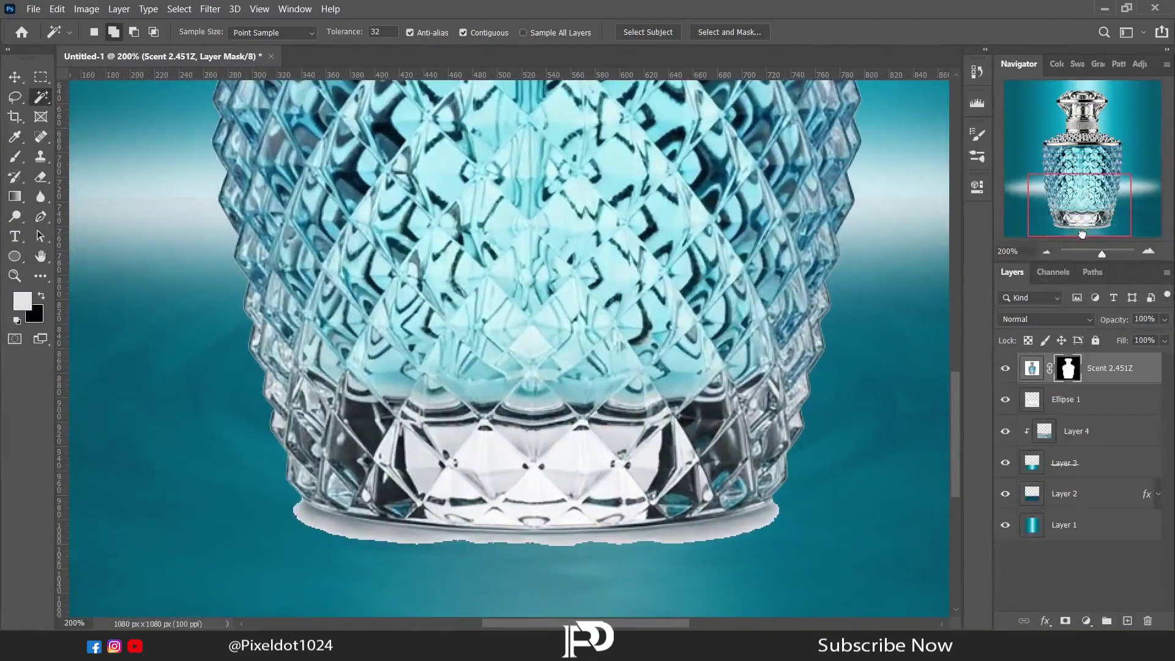
right_click(40, 216)
left_click(101, 305)
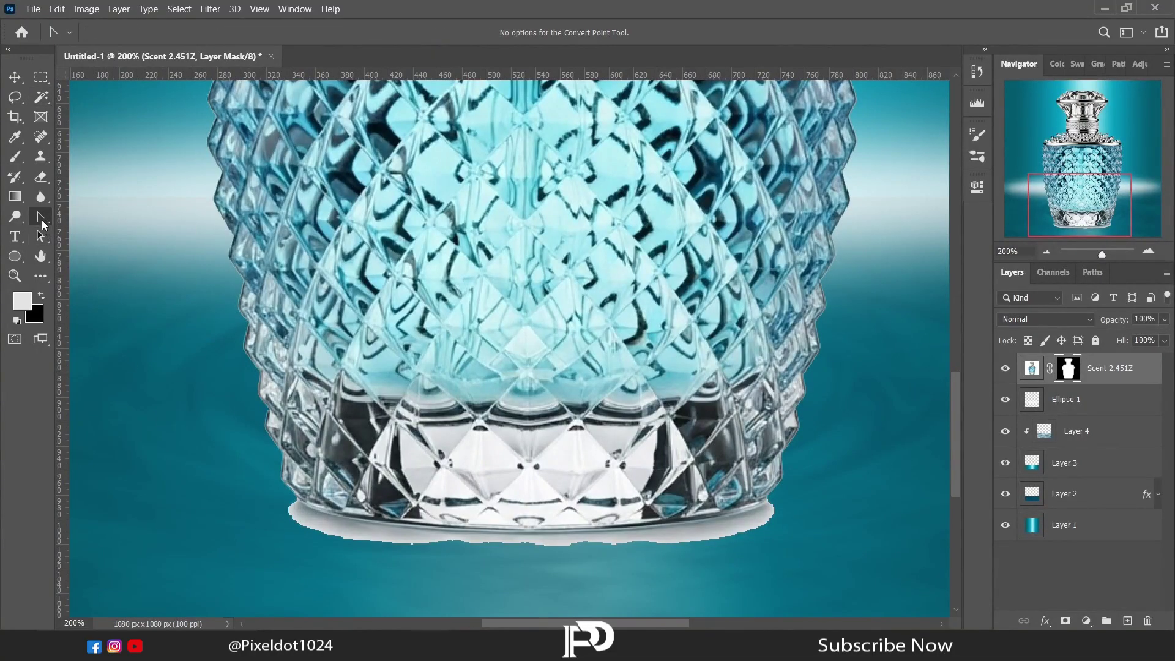
right_click(43, 224)
left_click(98, 215)
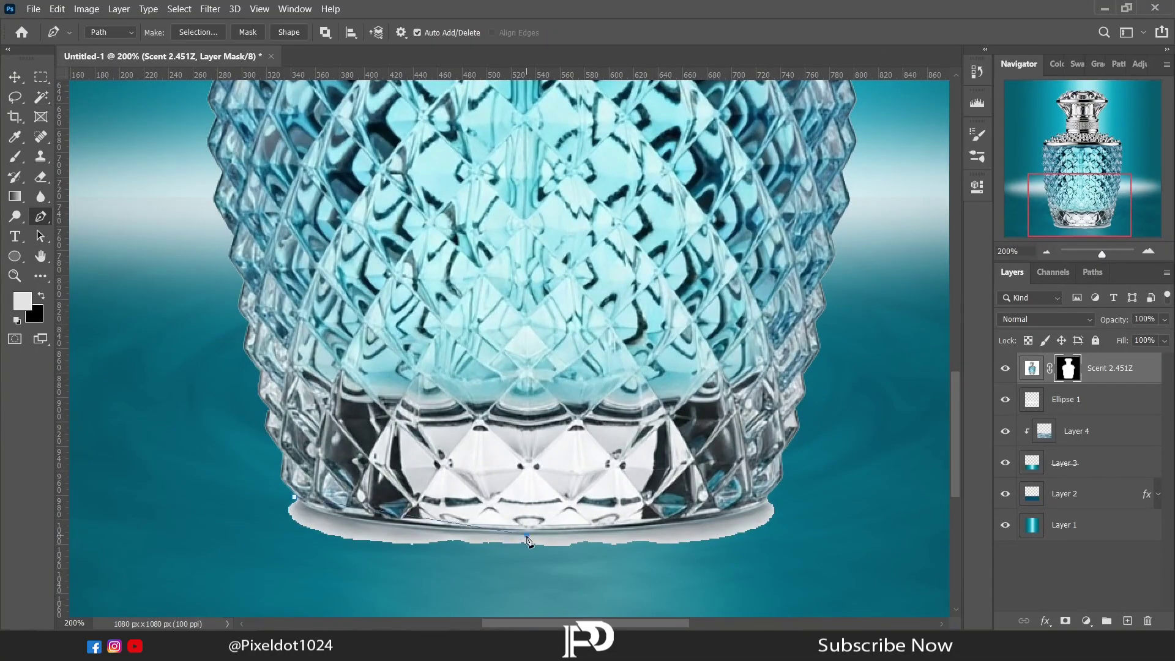
left_click_drag(644, 542, 732, 545)
scroll(530, 541, "right", 1)
left_click_drag(712, 493, 731, 443)
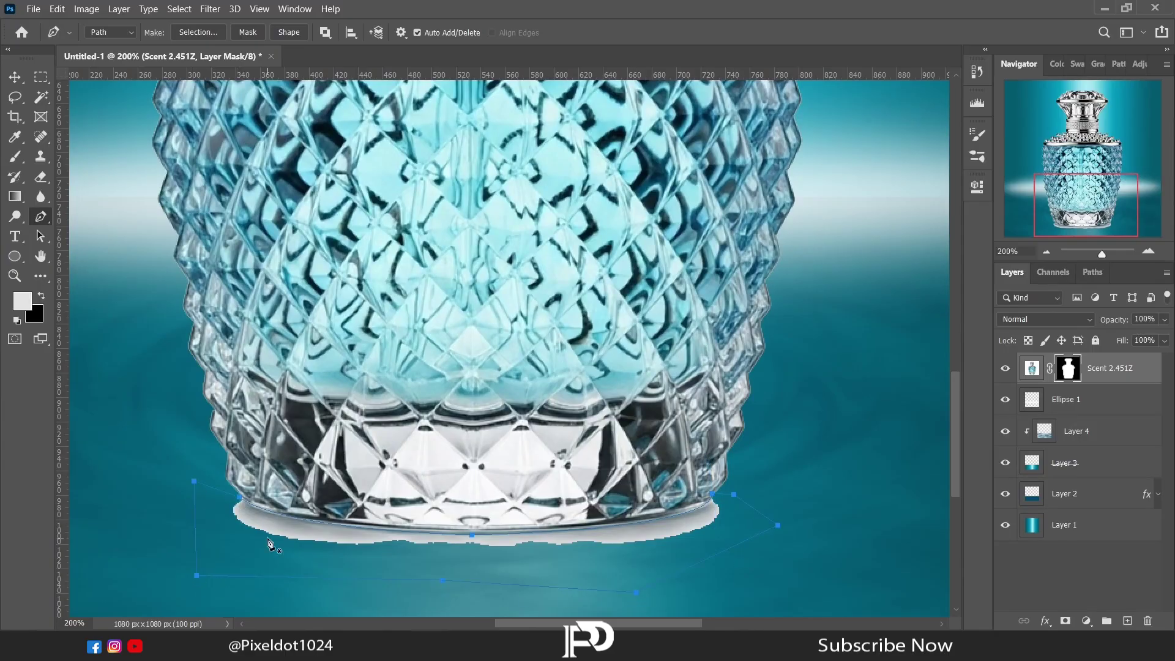
right_click(268, 540)
left_click(309, 267)
left_click(680, 157)
Paint black on the bottle's layer mask inside the selection to hide the leftover base shadow, and deselect
left_click(41, 296)
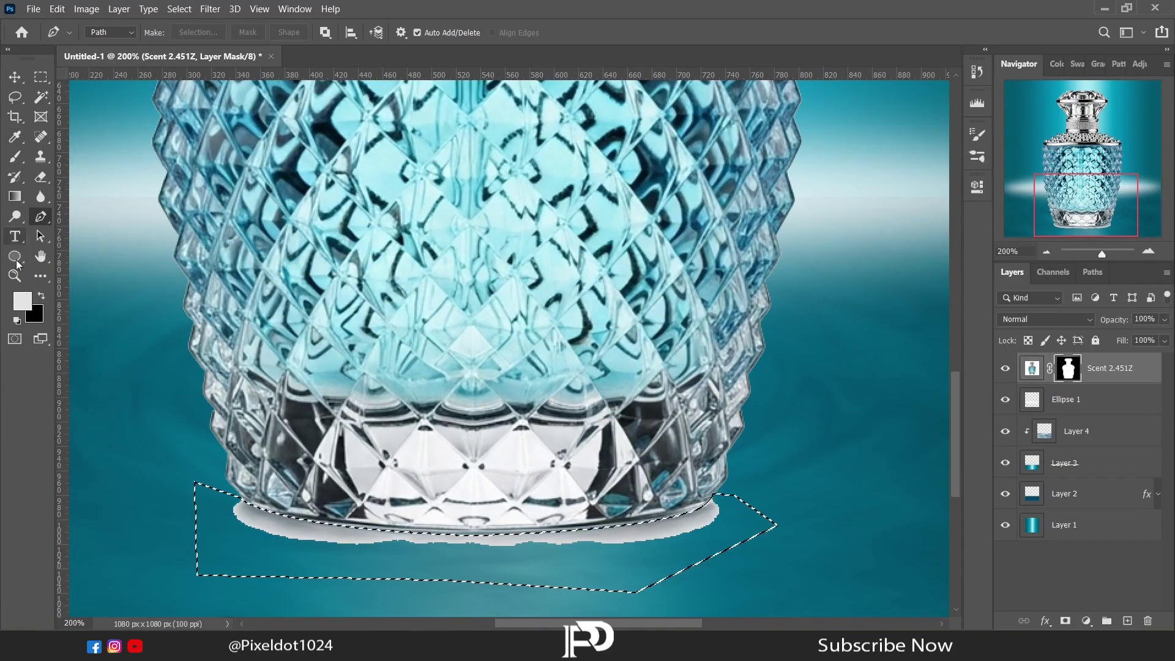
left_click(14, 161)
right_click(326, 310)
left_click(453, 377)
mouse_move(255, 503)
left_mouse_down()
mouse_move(343, 541)
mouse_move(766, 494)
left_mouse_up()
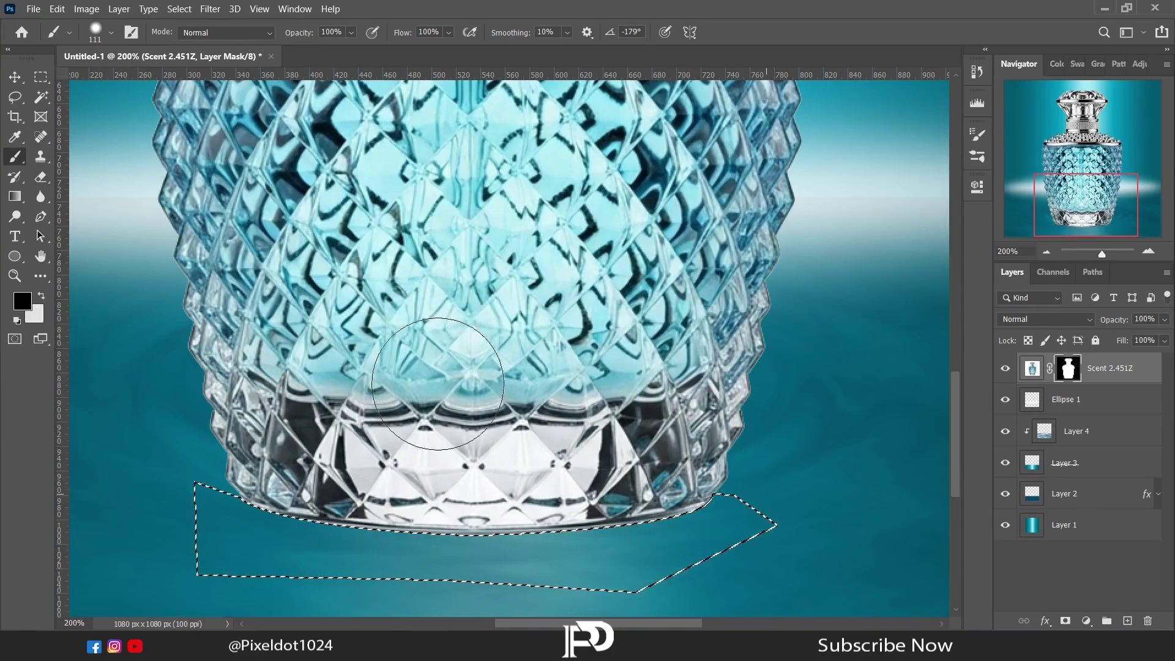
key("ctrl+d")
Scale the bottle layer to about 59% and move it down over the horizon glow near the canvas center
left_click(15, 97)
left_click(1045, 251)
left_click(1045, 251)
right_click(437, 296)
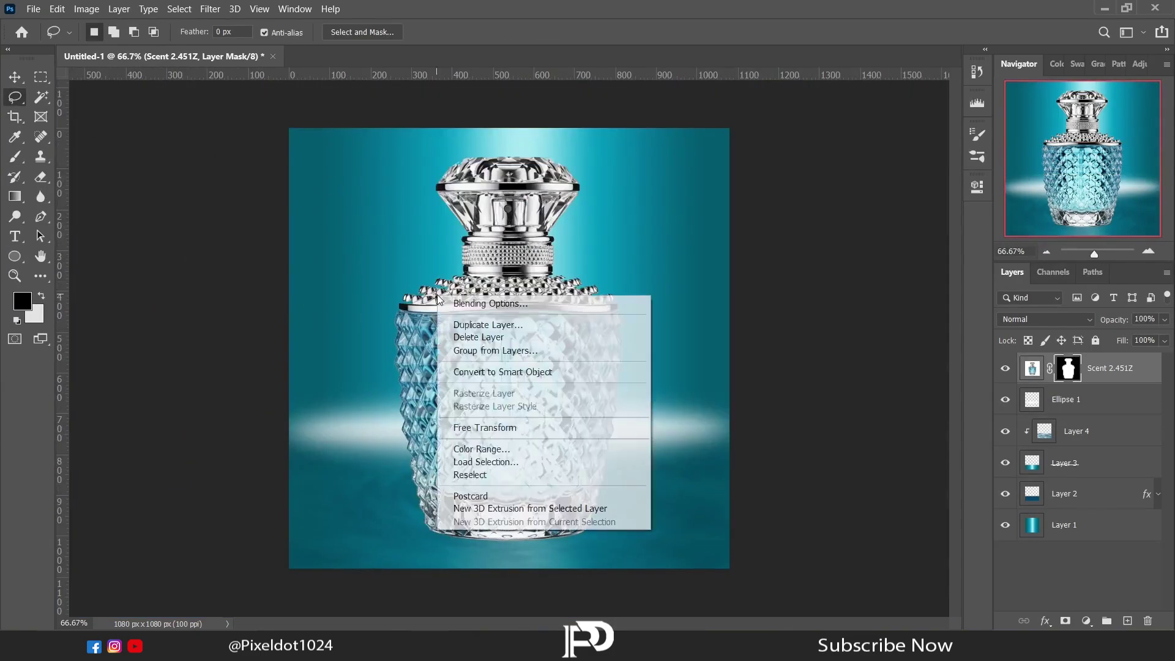
left_click(520, 427)
left_click_drag(721, 559, 546, 390)
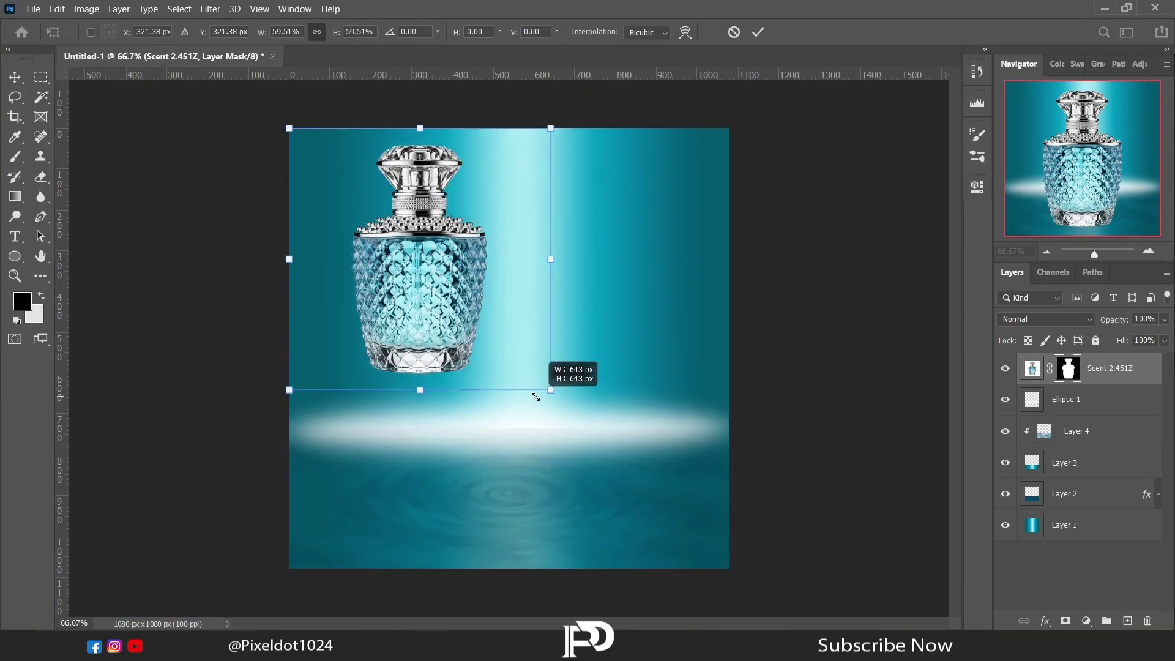
left_click_drag(488, 325, 557, 442)
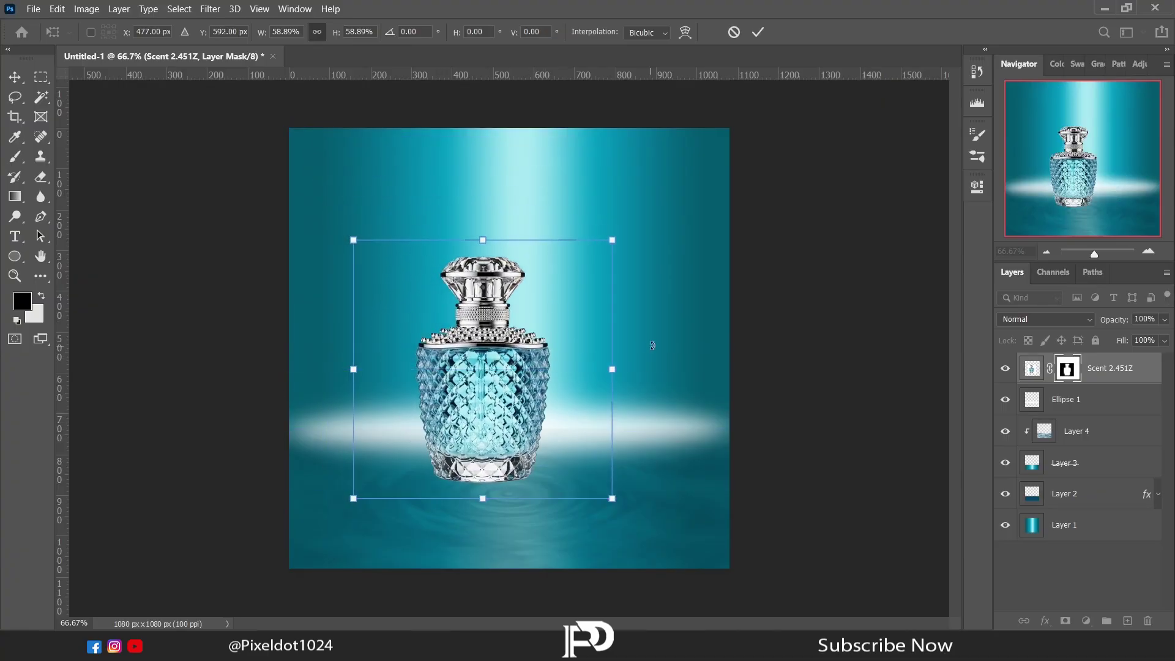
Tilt the bottle about 9.5° clockwise, reduce it to about 55% and position its base on the water ripples
left_click_drag(648, 343, 650, 371)
left_click_drag(538, 431, 554, 443)
left_click_drag(606, 530, 593, 512)
left_click_drag(563, 466, 566, 480)
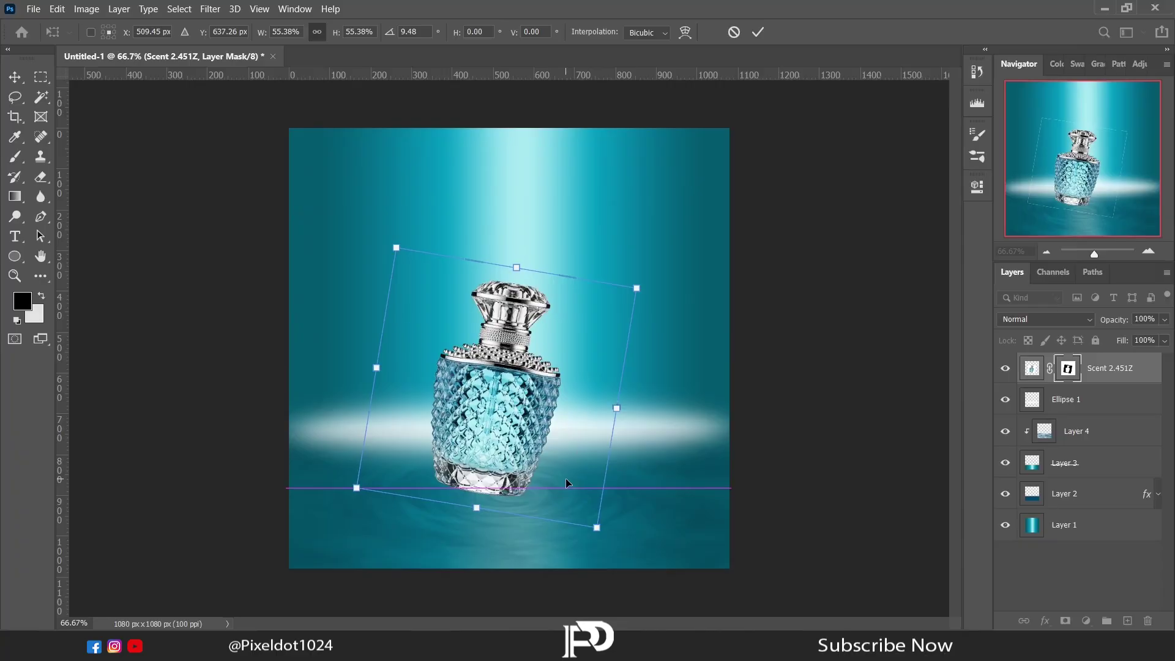
left_click_drag(666, 333, 667, 335)
key("Return")
Erase the faint edge lines around the bottle on the Scent 2.451Z layer's image with the Eraser
key("l")
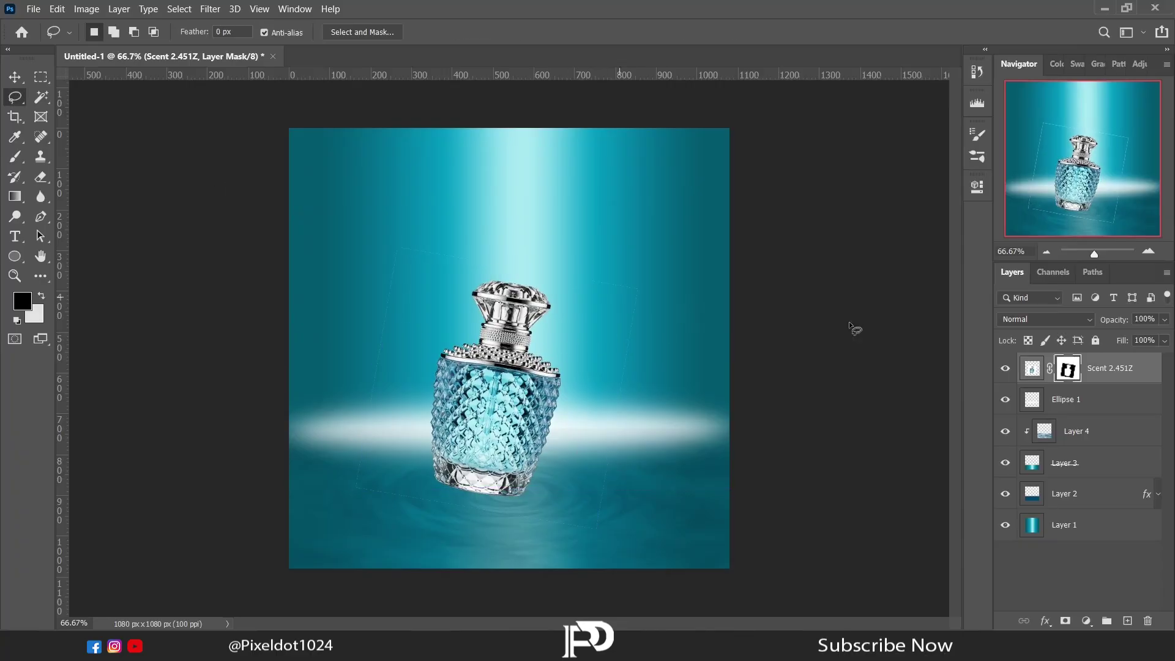
left_click(1031, 368)
key("e")
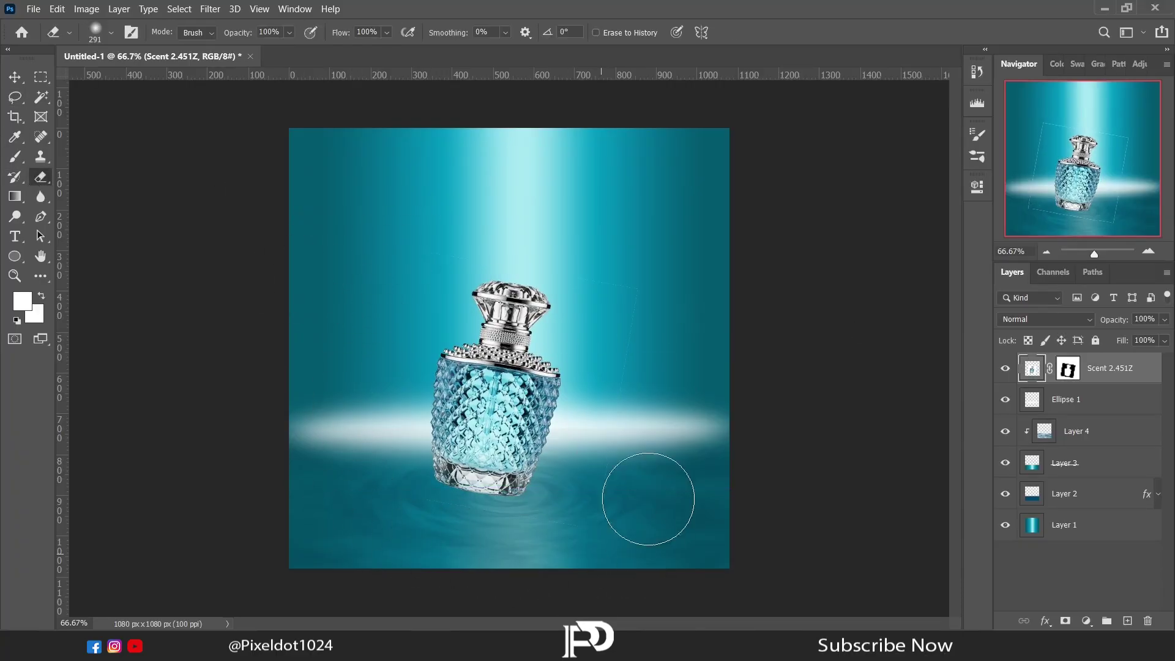
left_click(15, 96)
Convert the bottle layer to a smart object, duplicate it and place the copy beneath the original
right_click(1095, 367)
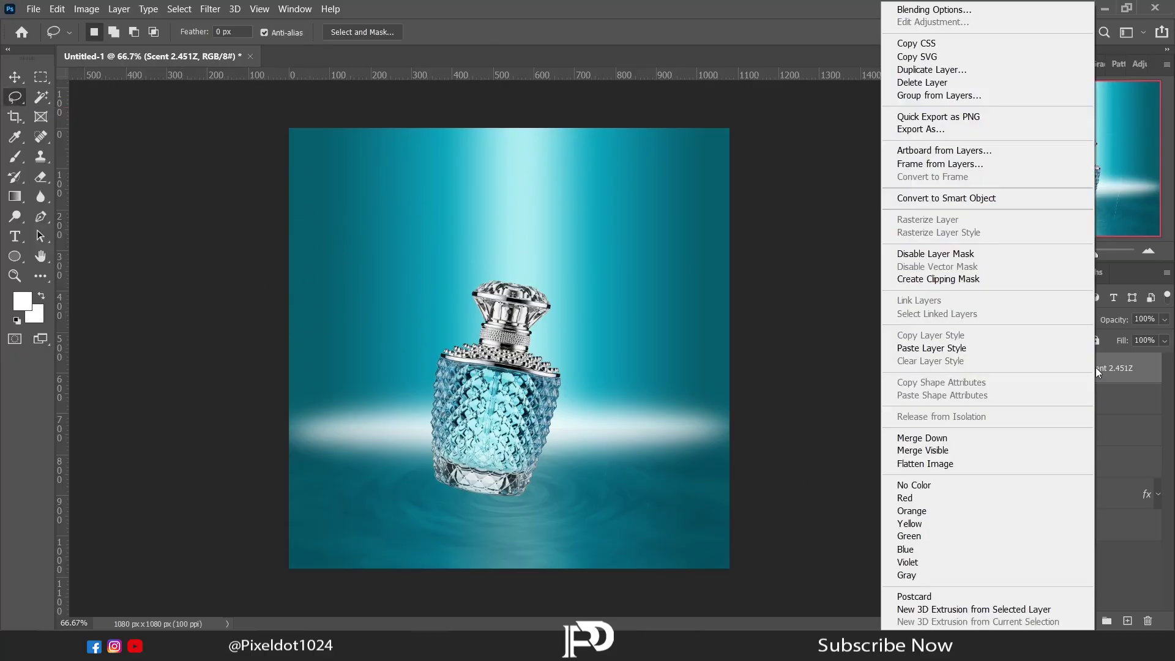
left_click(946, 197)
key("ctrl+j")
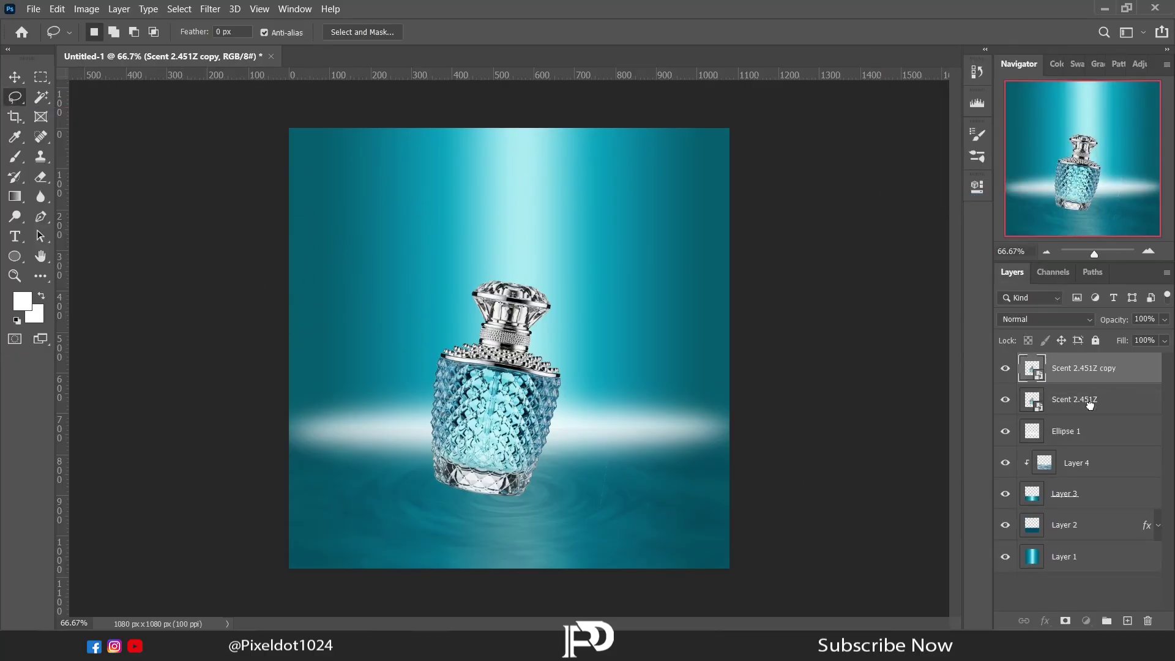
left_click_drag(1090, 406, 1089, 413)
Flip the bottle copy vertically, move it directly below the base as a reflection and set its opacity to 22%
right_click(430, 261)
left_click(477, 470)
right_click(503, 368)
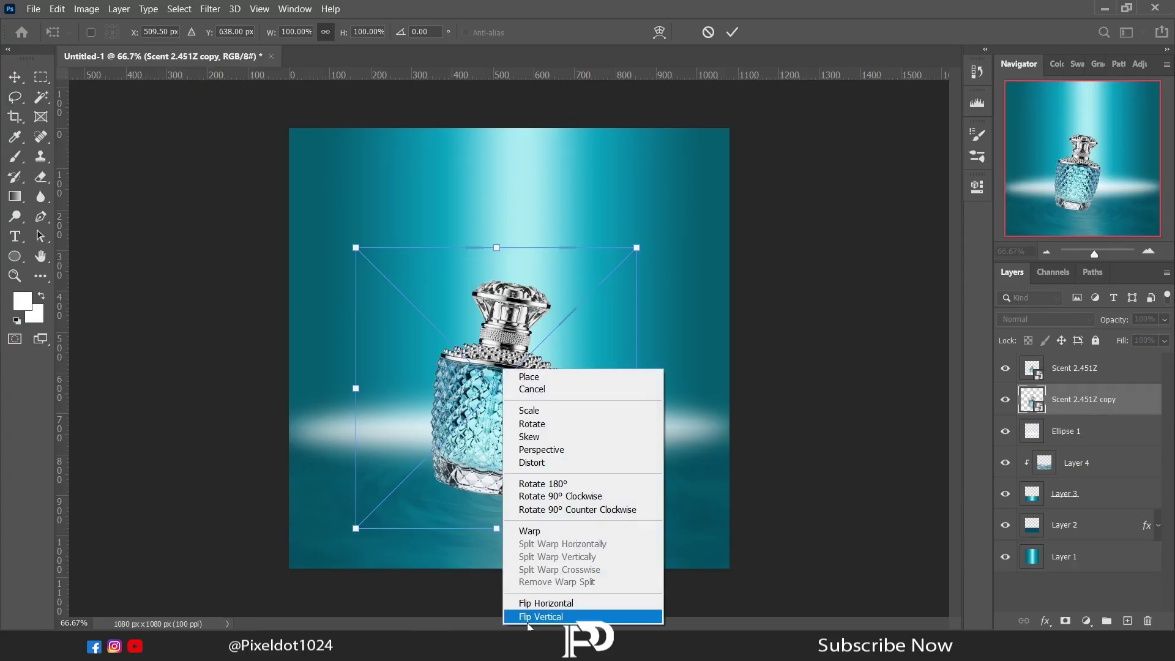
left_click(527, 616)
left_click_drag(522, 327, 522, 538)
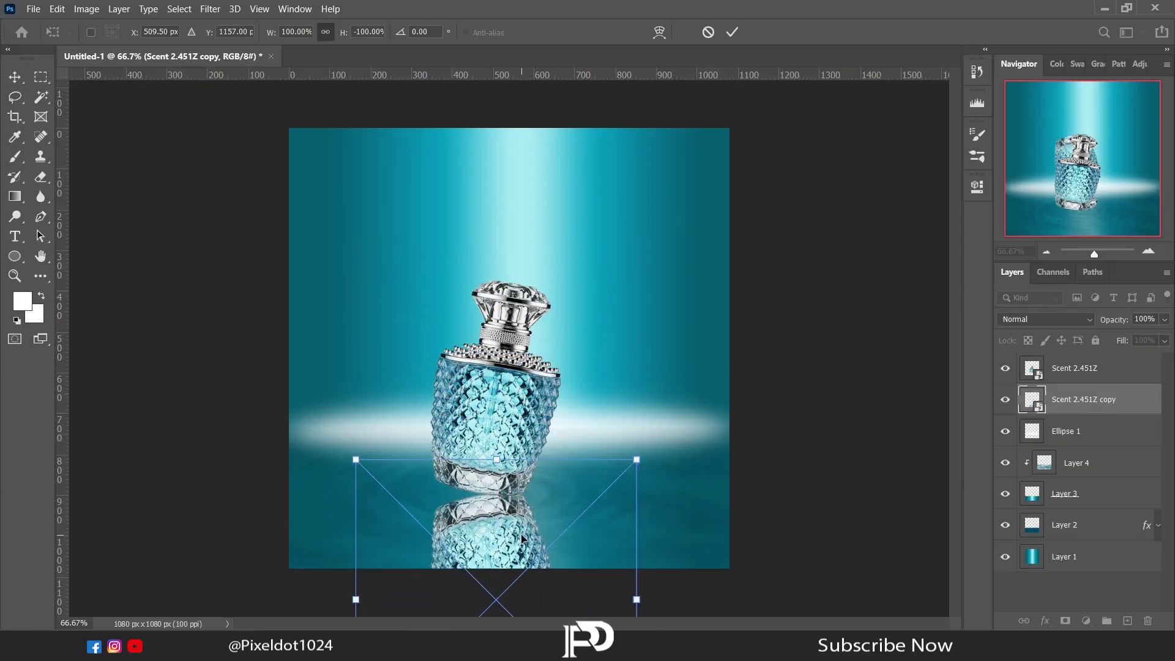
key("Return")
key("l")
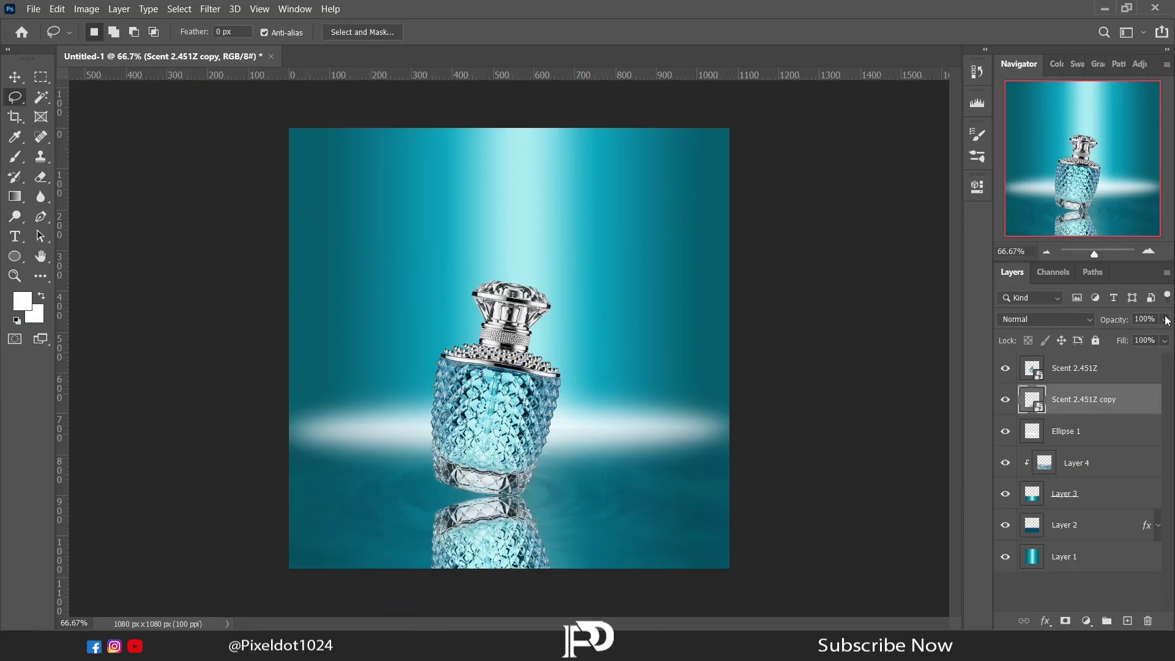
left_click_drag(1130, 339, 1108, 338)
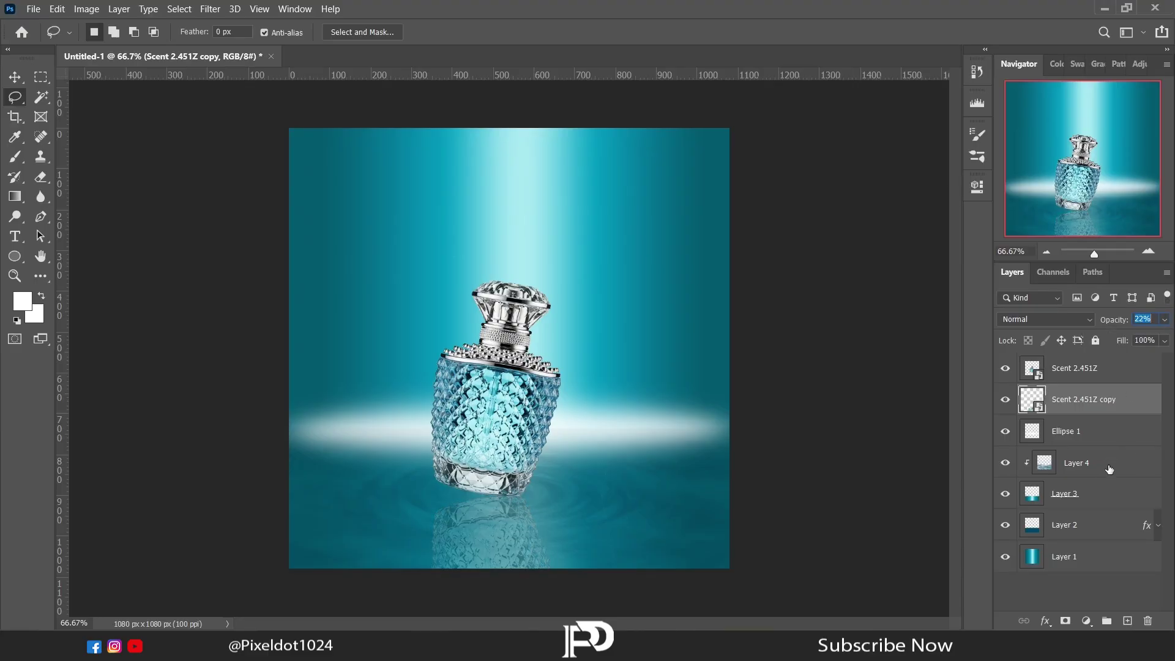
Place the gemini-2.5-flash-image-preview falling sparkles image above Ellipse 1 and set its blend mode to Screen
left_click(1087, 441)
left_click(508, 646)
left_click_drag(262, 109, 619, 334)
key("Return")
left_click(1089, 320)
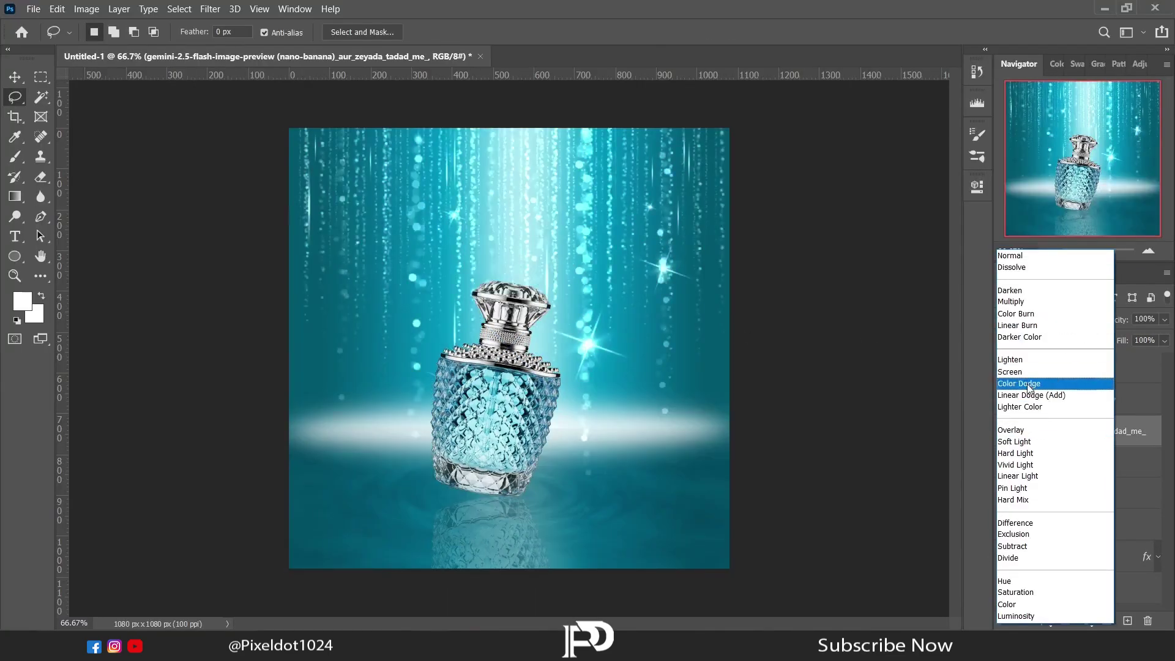
left_click(1005, 373)
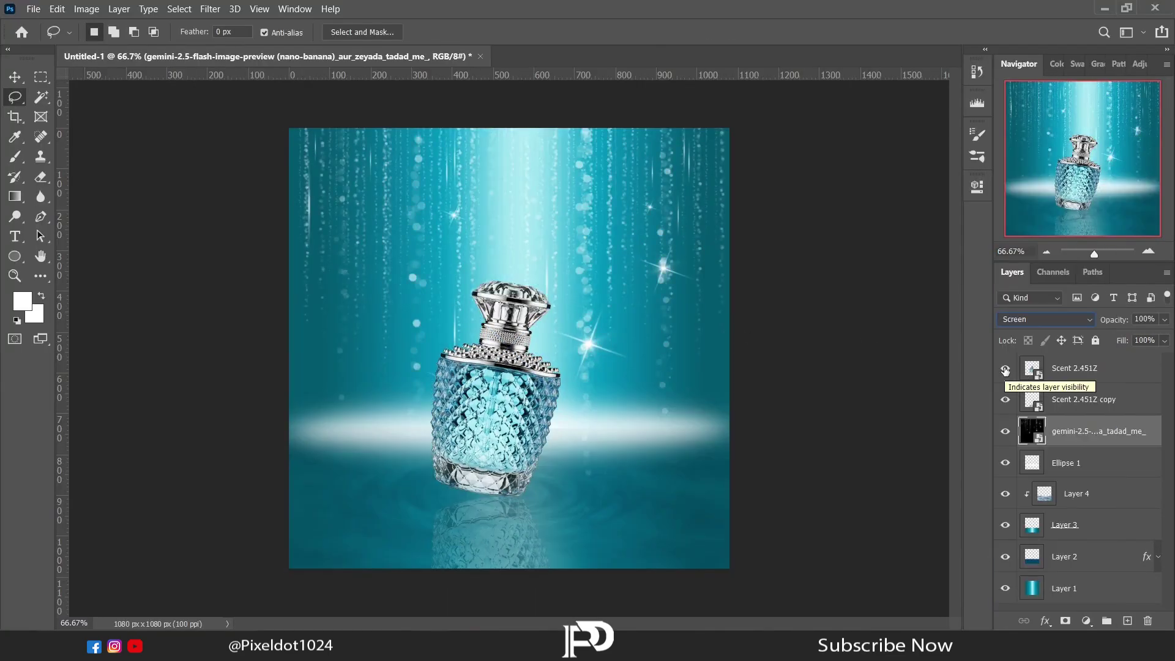
Select the Scent 2.451Z layer and its reflection copy and move both together slightly to the right
left_click(1065, 369)
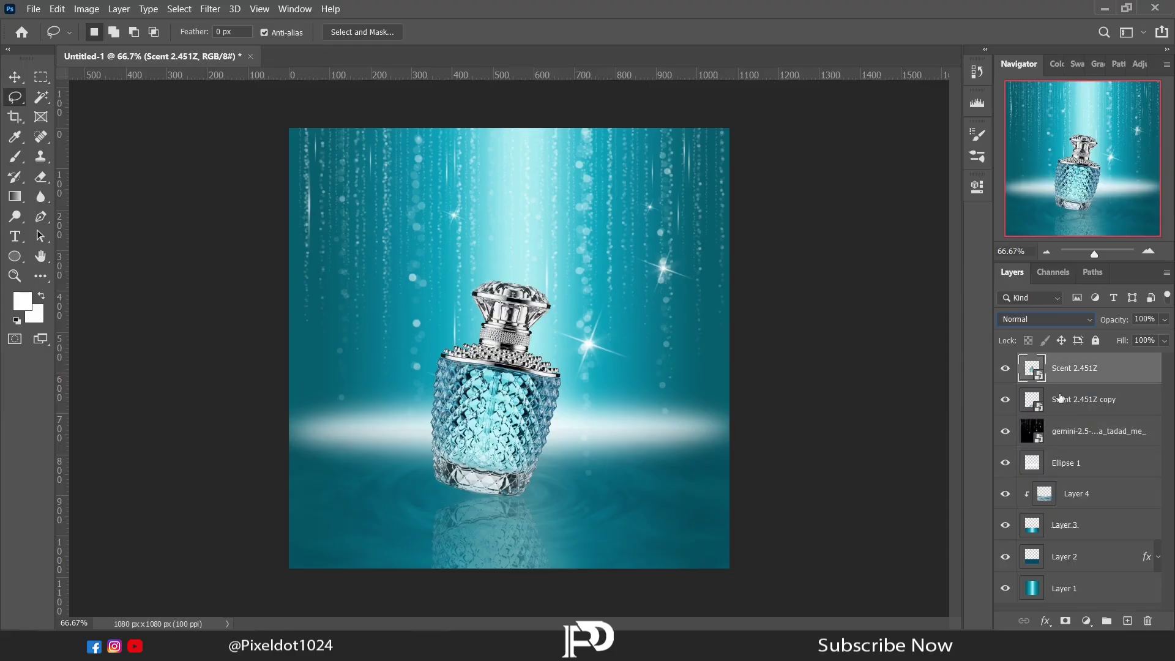
left_click(1061, 397, "shift")
right_click(468, 392)
left_click(490, 241)
left_click_drag(513, 442, 533, 427)
key("Return")
key("l")
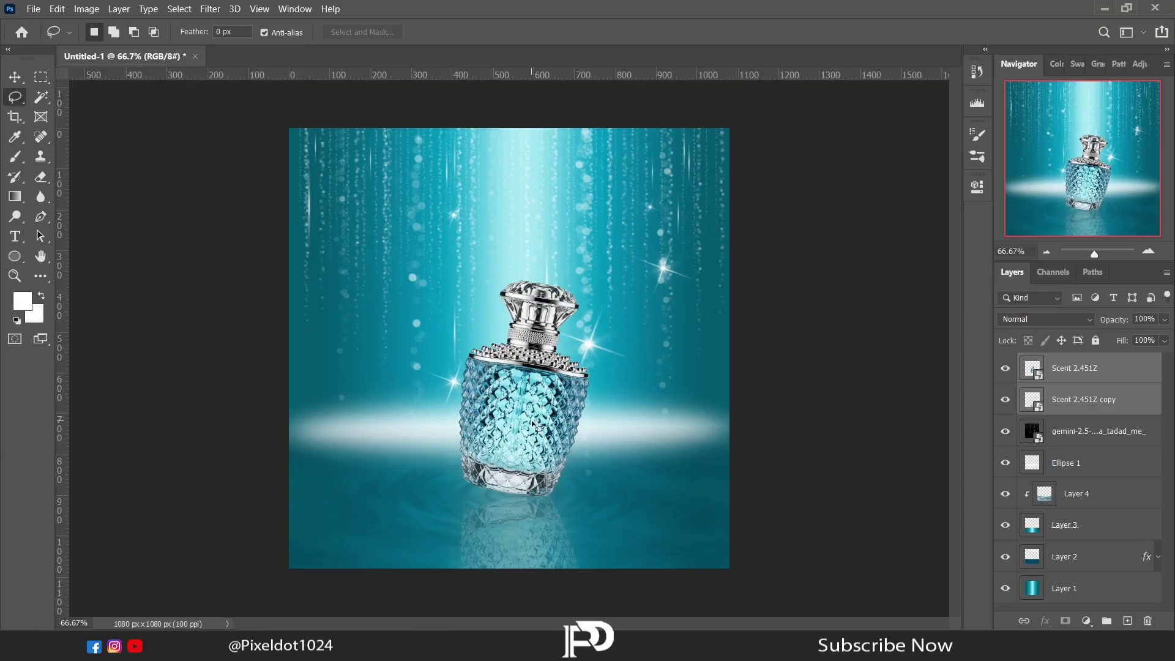
Lower the opacity of the Ellipse 1 horizon glow layer to 82%
left_click(1072, 469)
left_click(1164, 319)
left_click_drag(1166, 336, 1151, 338)
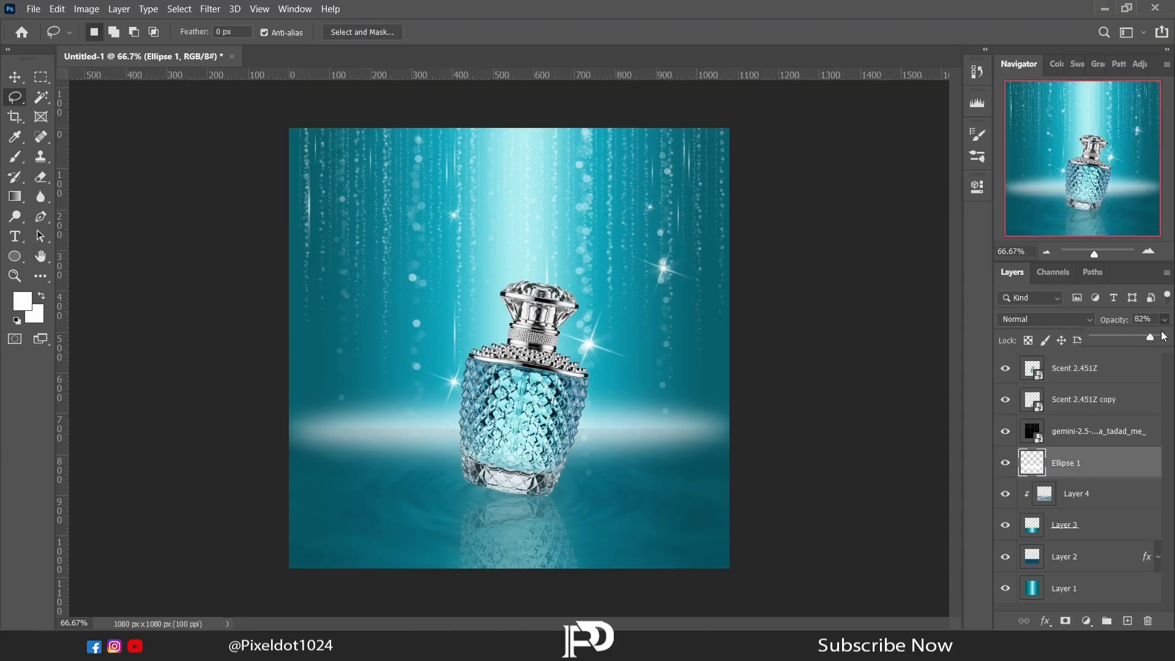
left_click(1166, 320)
Combine Layer 4, Layer 3 and Layer 2 into one smart object and rasterize it
left_click(1090, 494)
left_click(1083, 558, "shift")
right_click(1085, 539)
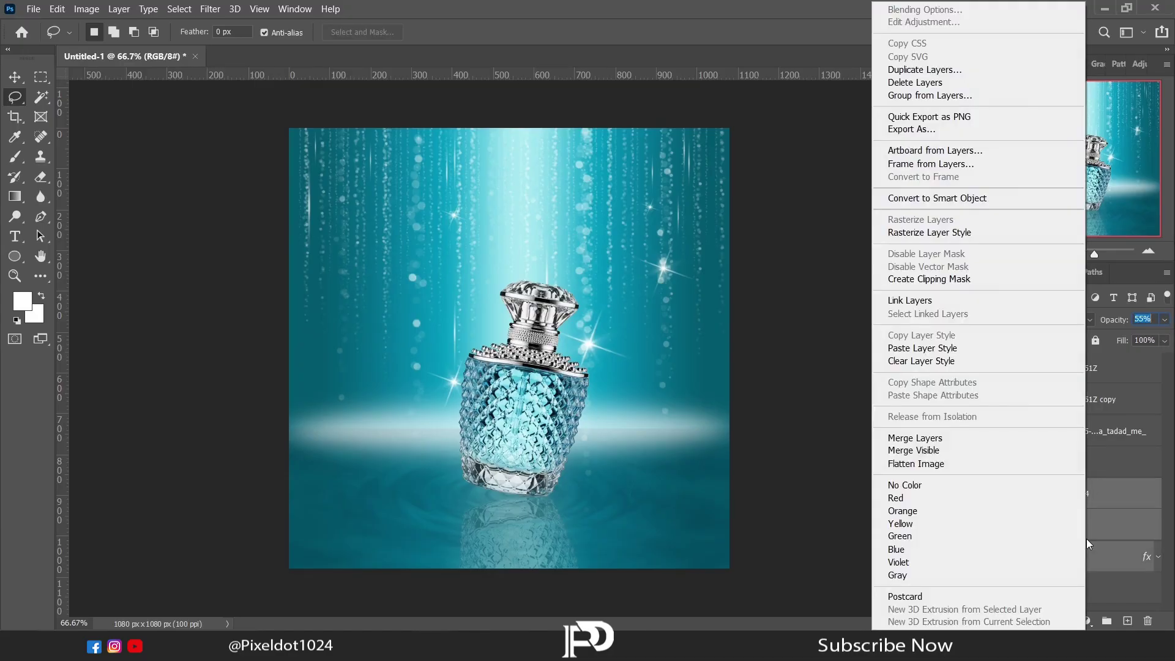
left_click(951, 201)
right_click(1077, 505)
left_click(937, 270)
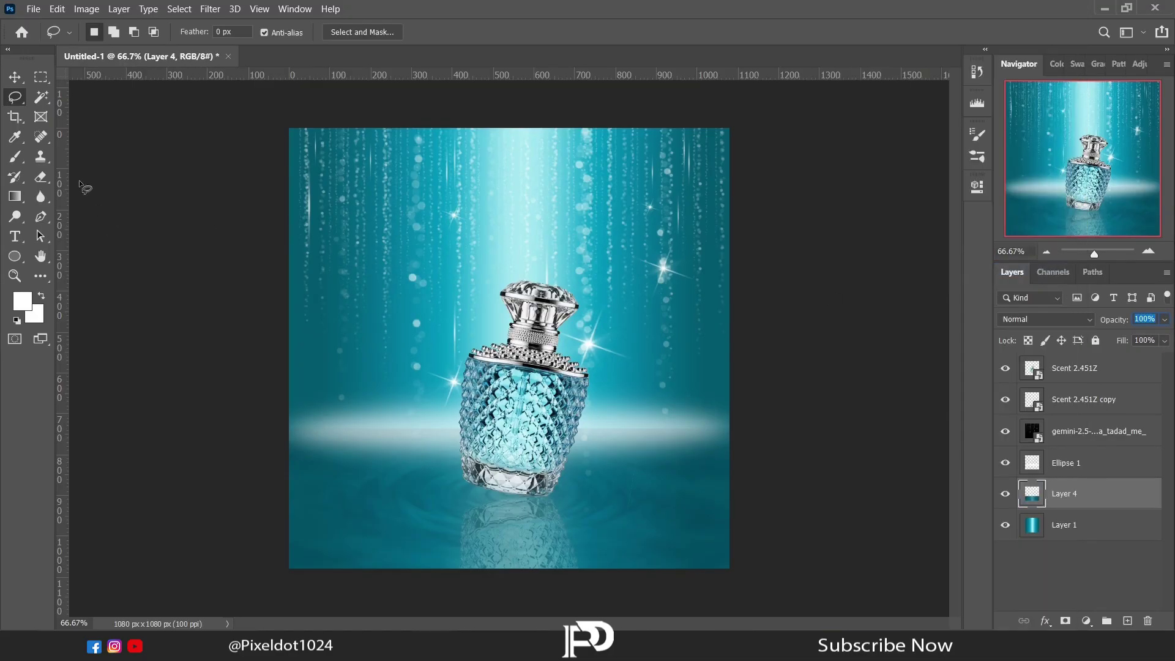
Soften Layer 4's hard upper edge along the horizon with a soft Eraser, size 291
key("e")
right_click(370, 284)
left_click(276, 370)
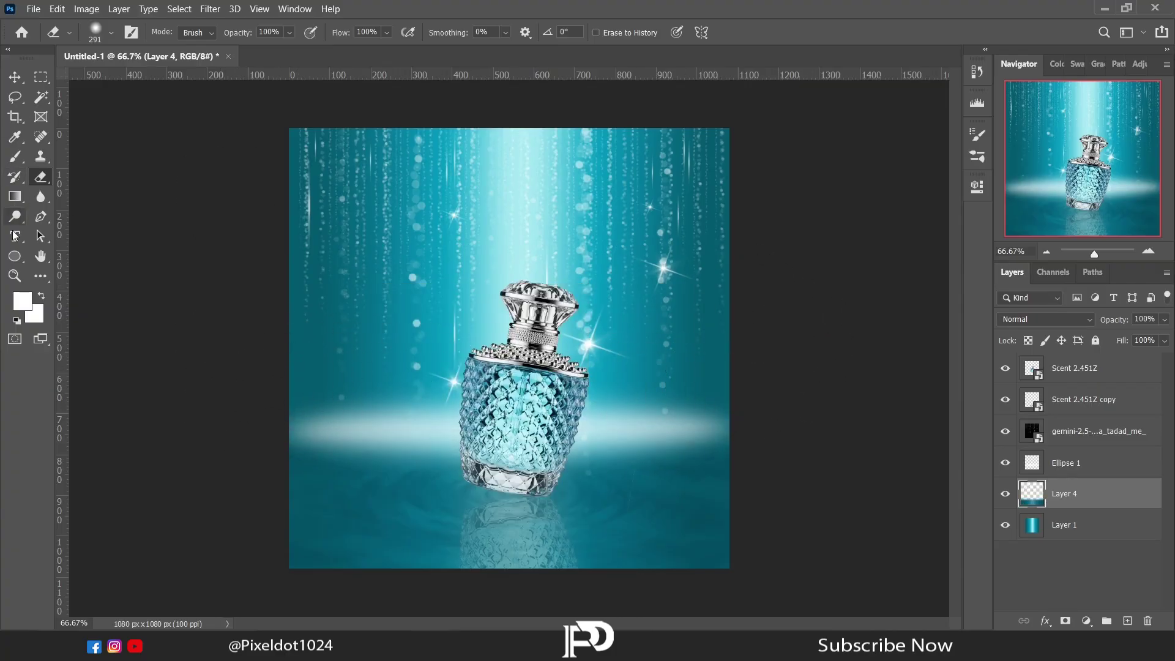
Add a text box reading "AQUA LUMINAIRE" beside the bottle's base and colour the text white (ffffff)
key("t")
left_click_drag(302, 462, 460, 497)
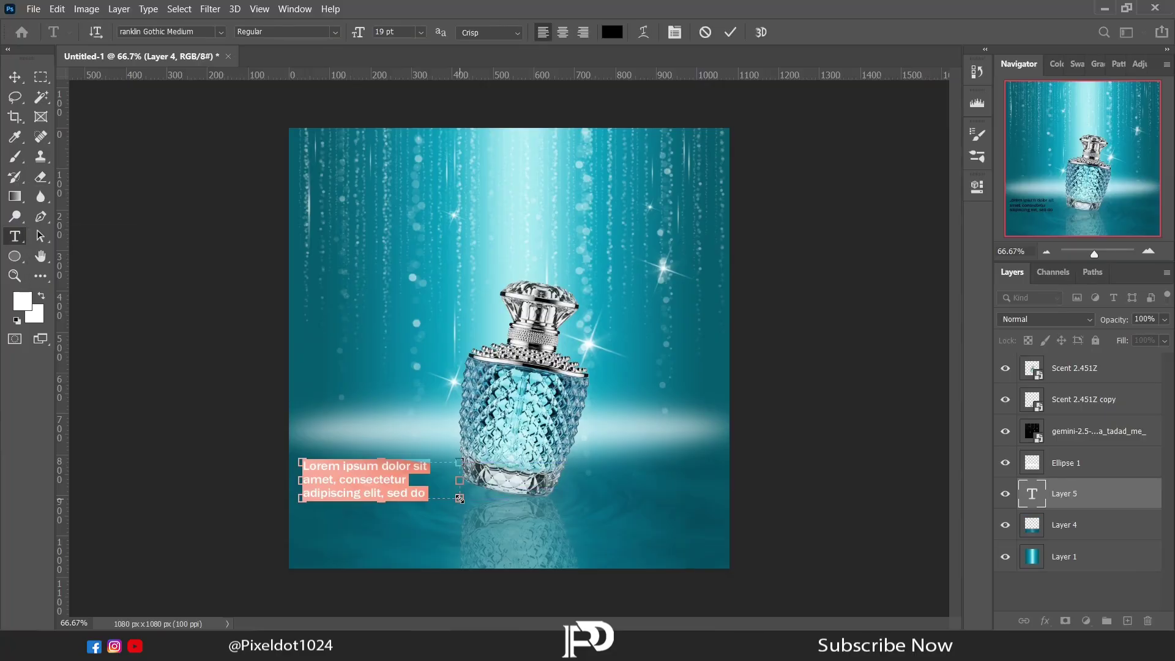
right_click(453, 499)
left_click_drag(412, 463, 272, 461)
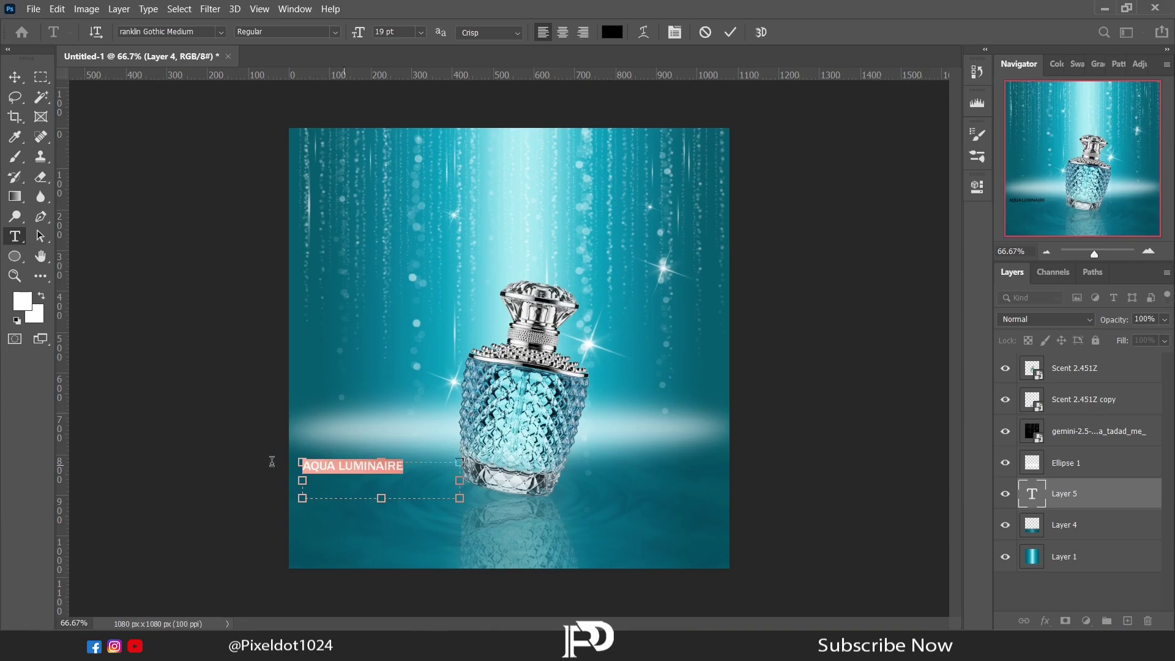
left_click(977, 187)
left_click(876, 415)
left_click(688, 150)
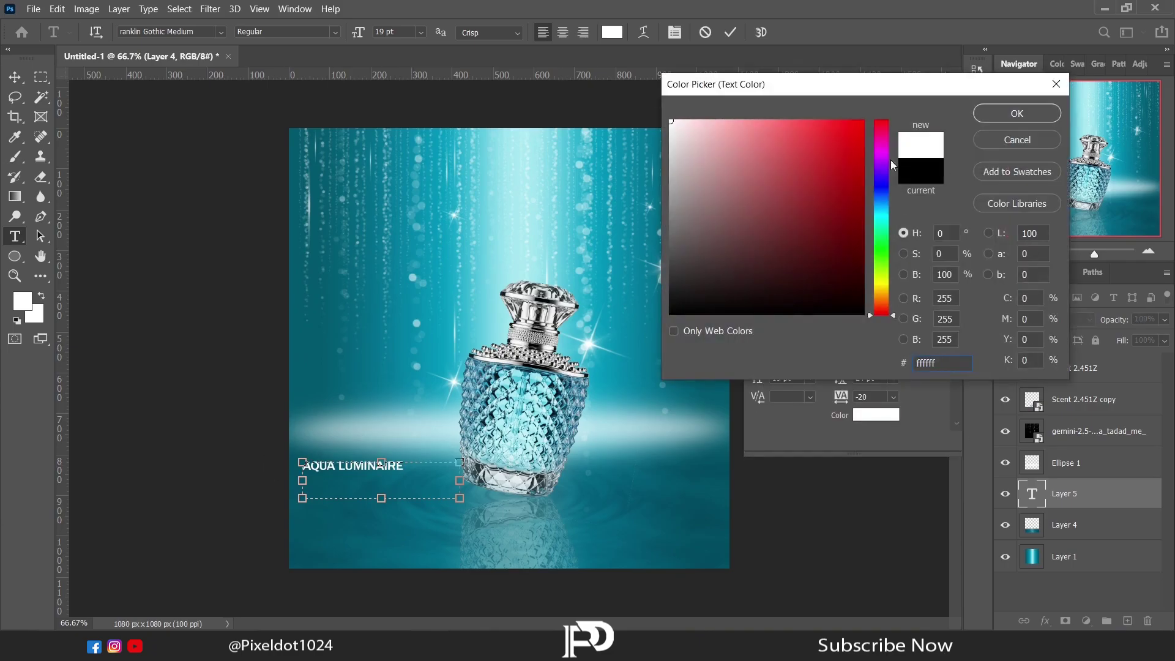
left_click(980, 109)
Set the AQUA LUMINAIRE text in the Foodlist font with tracking of 20
left_click(894, 339)
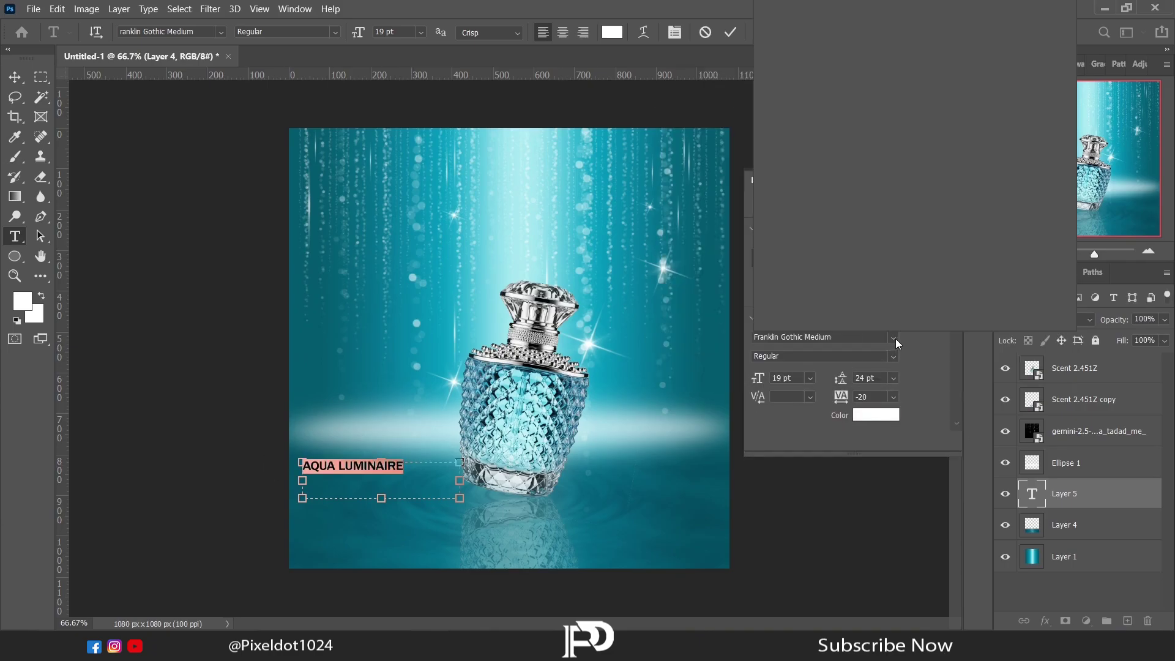
scroll(976, 259, "up", 5)
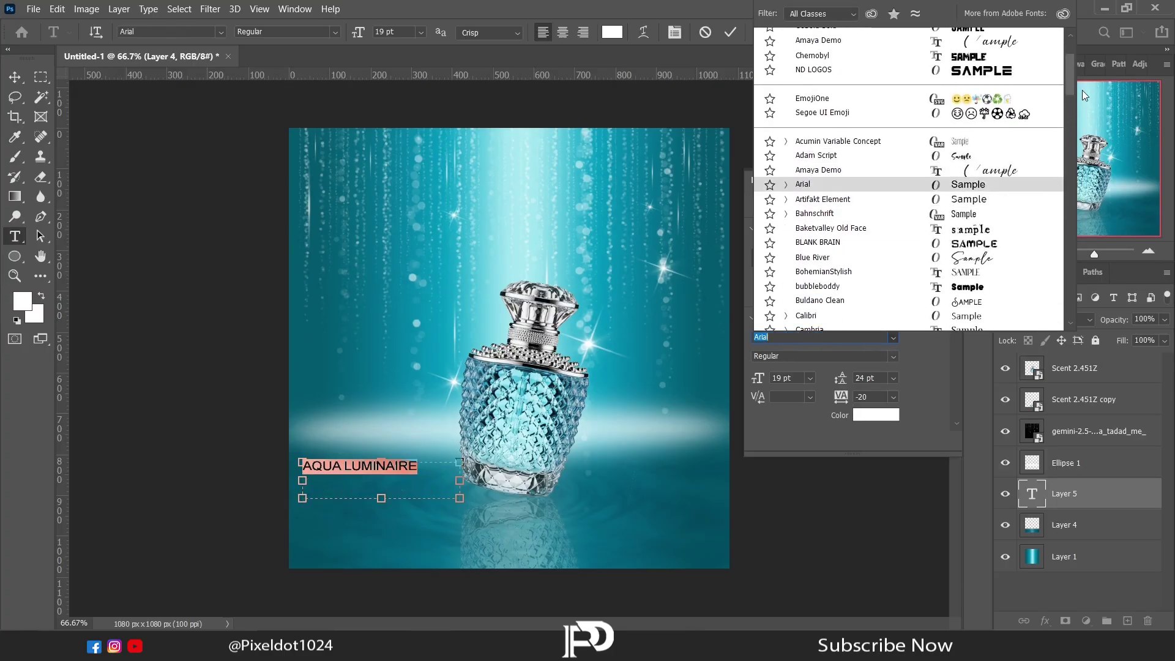
left_click_drag(1070, 85, 1066, 127)
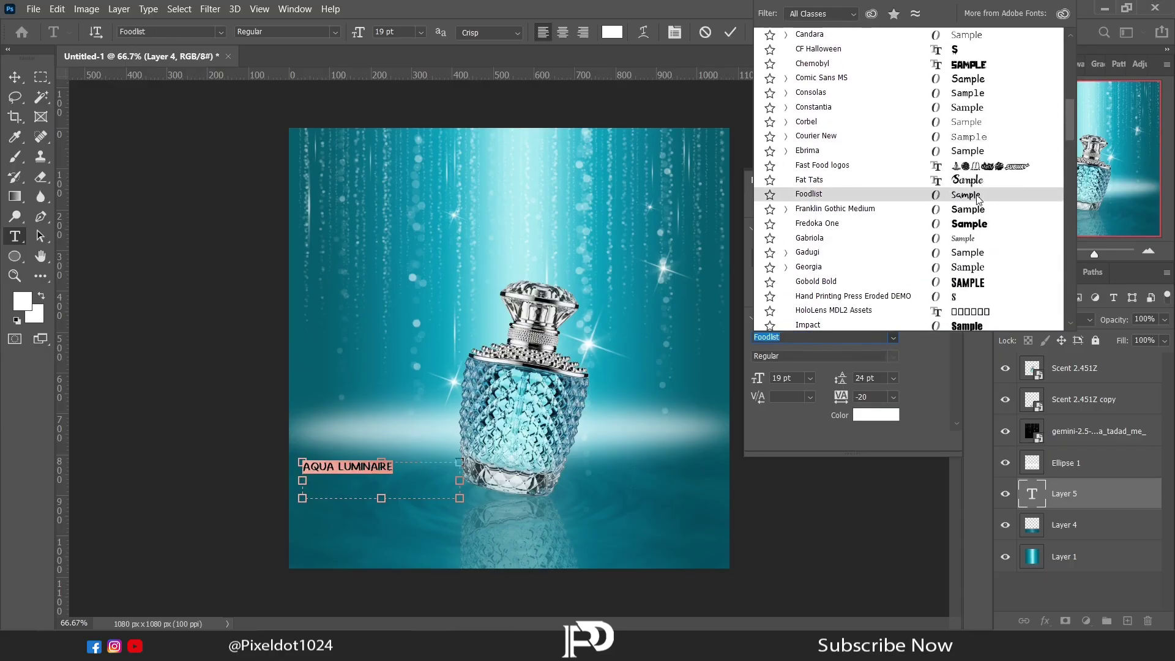
left_click(977, 196)
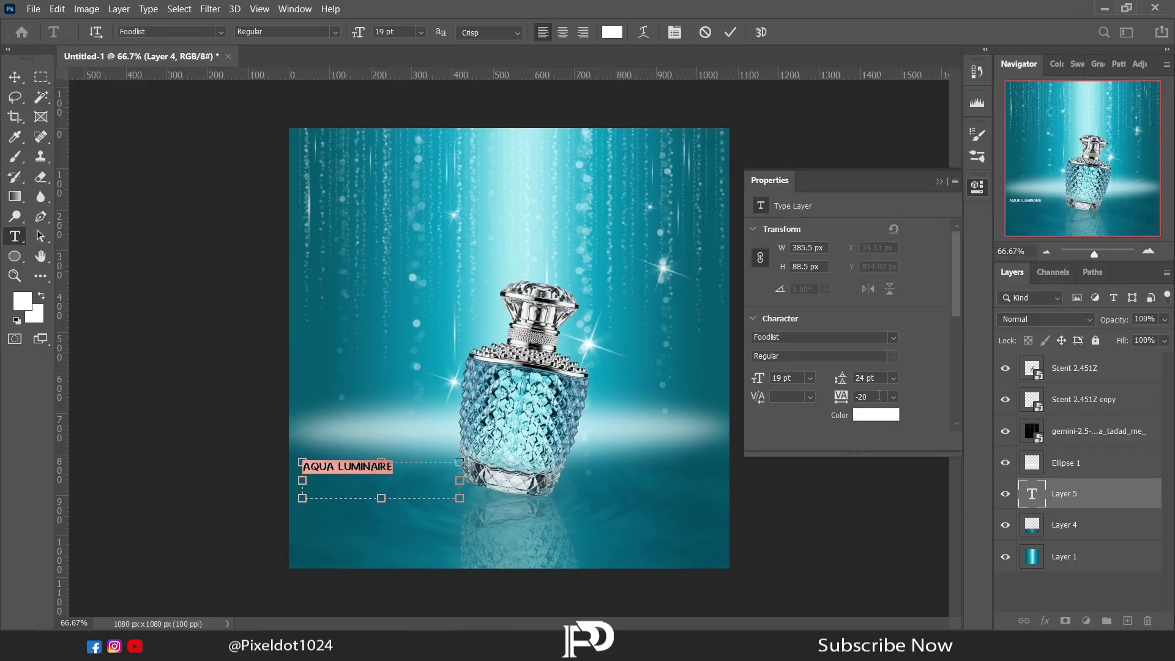
key("Up")
key("Up")
Enlarge the AQUA LUMINAIRE text to 30 pt and shorten its text box to fit the single line
left_click(753, 379)
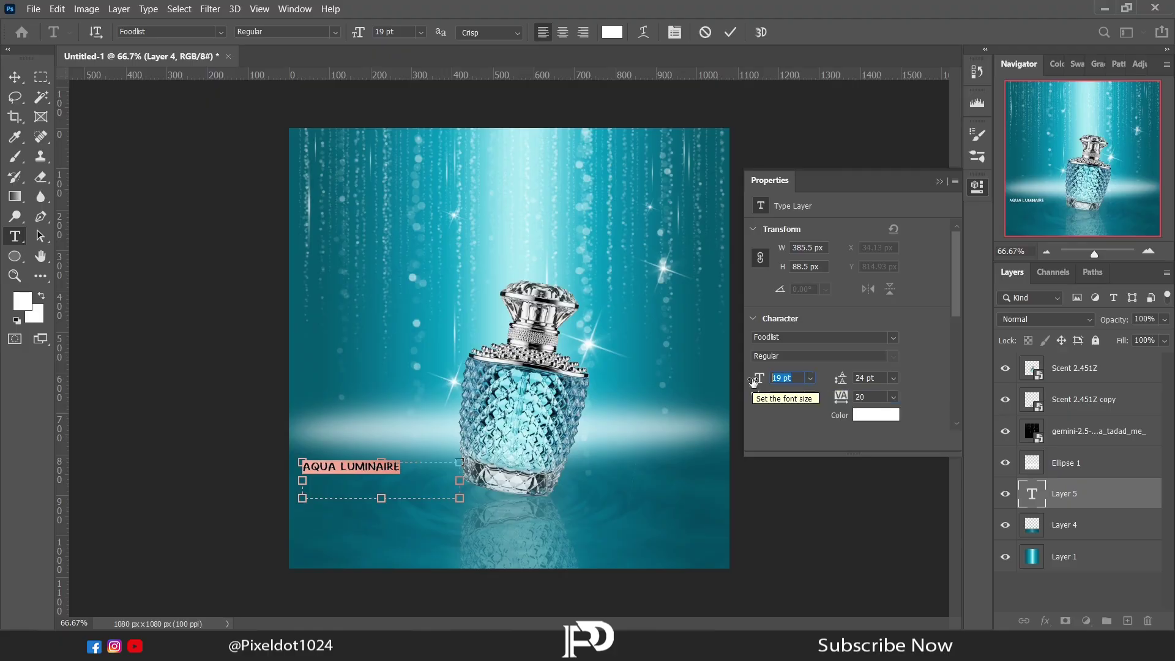
key("Up")
key("Up")
key("Up")
key("Up")
key("Up")
key("Up")
key("Up")
key("Up")
key("Up")
key("Up")
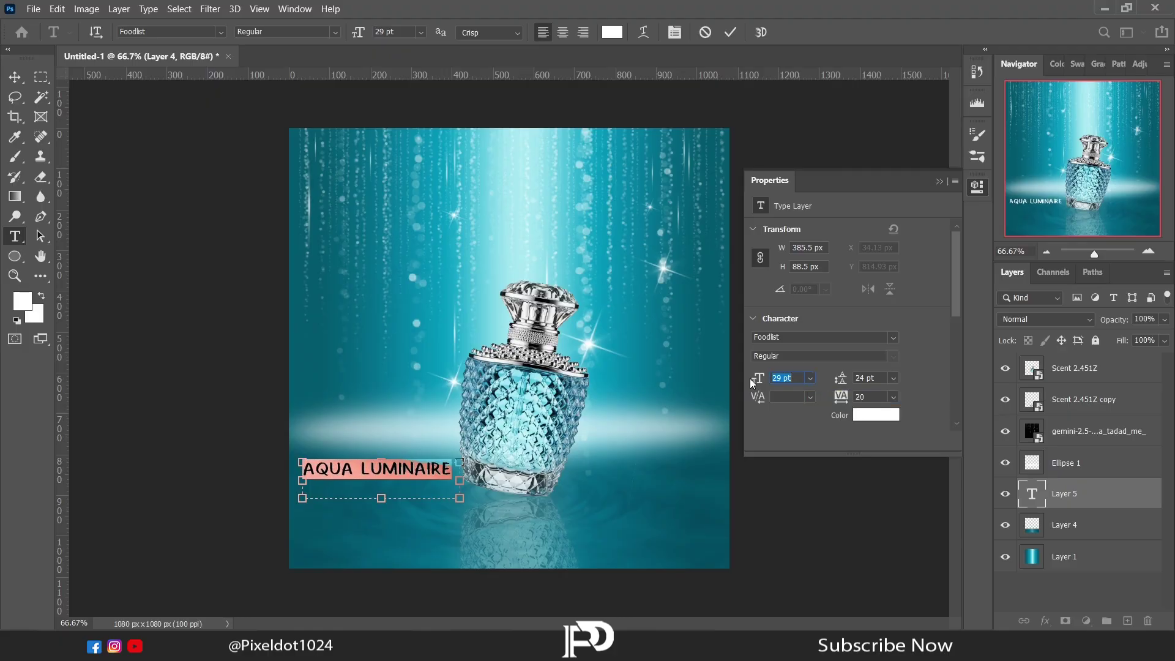
key("Up")
left_click(940, 182)
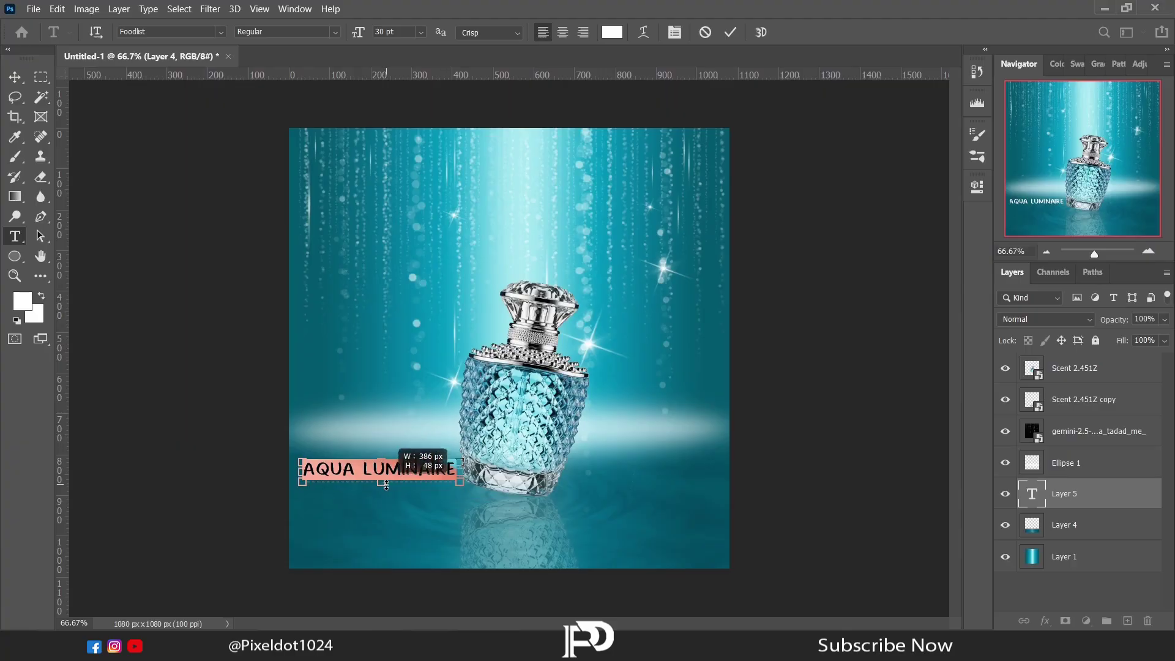
Commit the AQUA LUMINAIRE text and nudge it right to about X 40 px
left_click(14, 76)
key("Right")
key("Right")
key("Right")
key("Right")
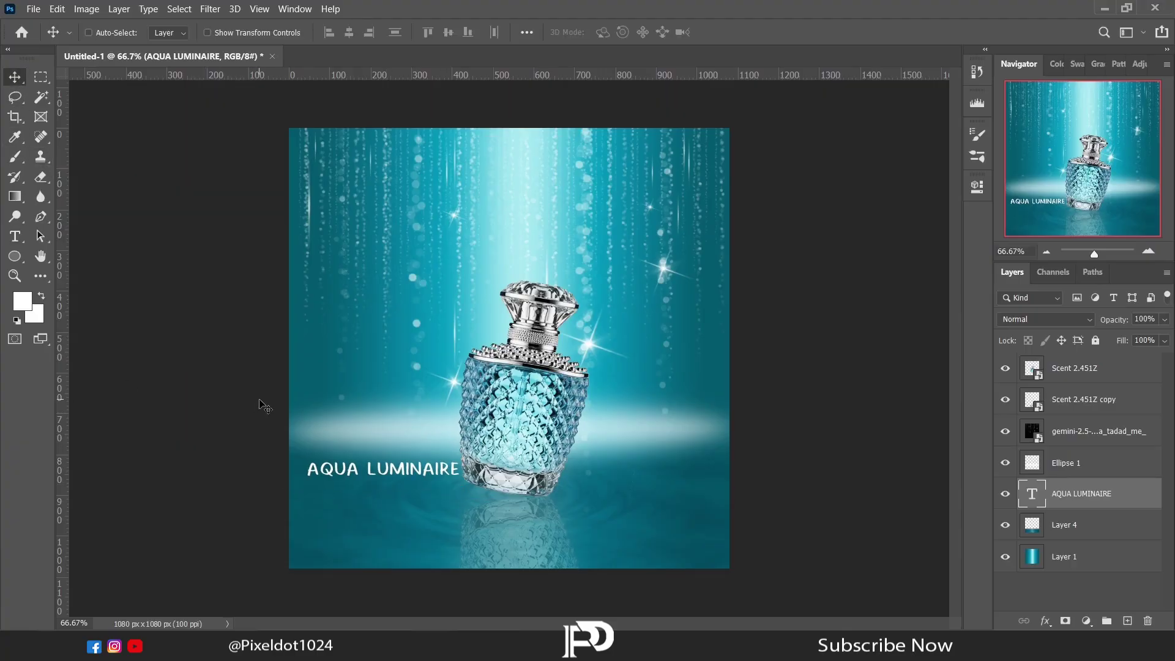
Reduce the AQUA LUMINAIRE text to 28 pt and nudge it further right to about X 49 px
left_click(977, 194)
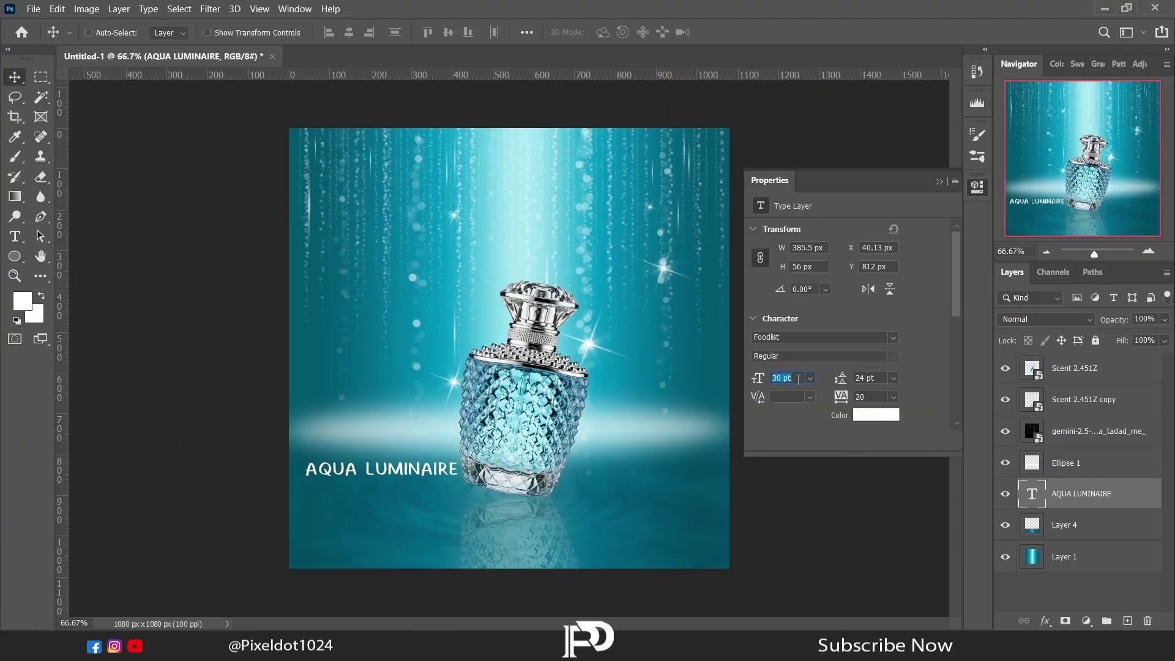
left_click_drag(756, 385, 754, 385)
left_click(939, 181)
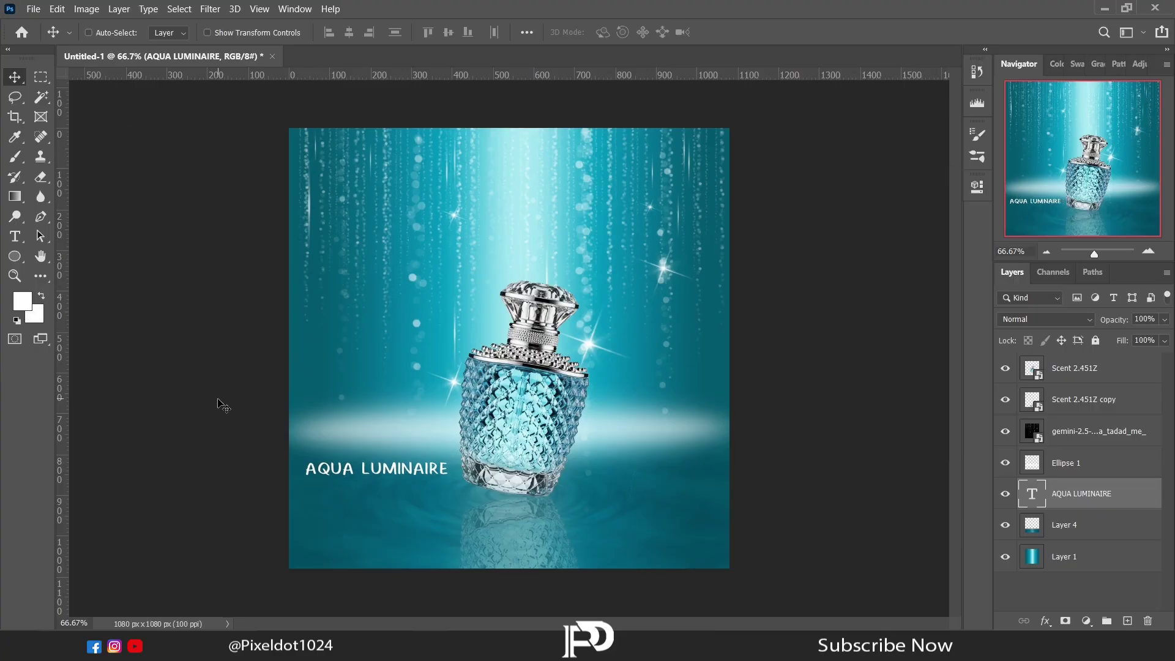
key("Right")
key("Right")
key("Right")
key("Right")
key("Right")
key("Right")
key("Right")
key("Right")
Add a text box below AQUA LUMINAIRE with the two lines "Eau De Parfum" and "Experience Pure Radiance."
left_click(11, 243)
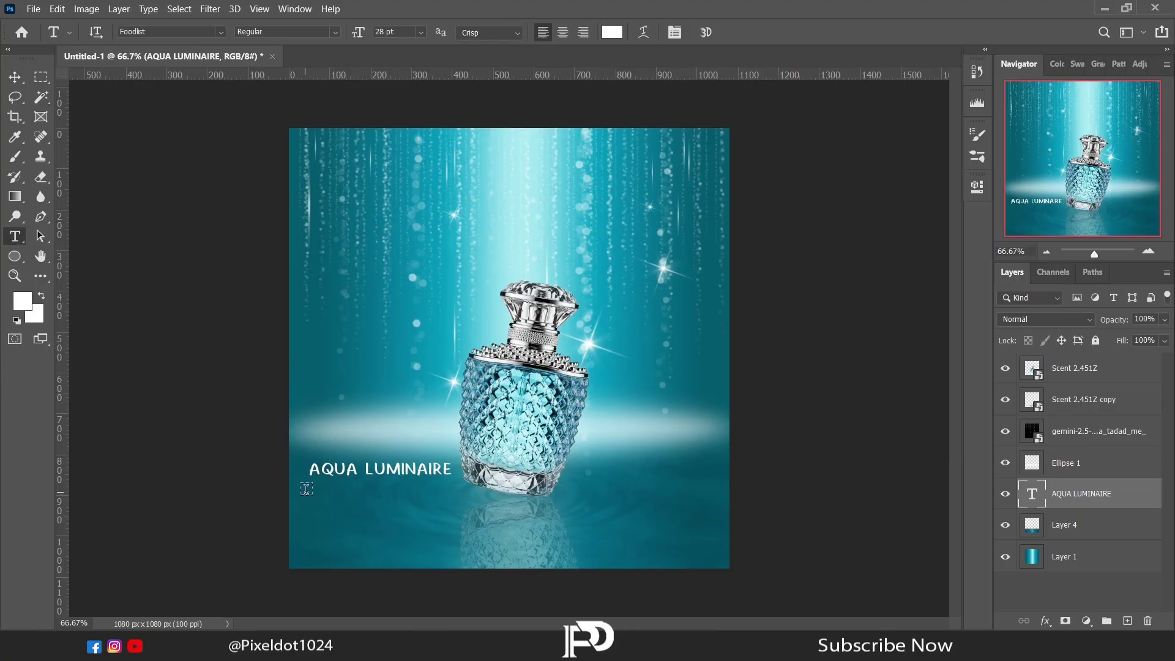
left_click_drag(307, 488, 548, 516)
right_click(454, 536)
left_click(501, 294)
key("ctrl+a")
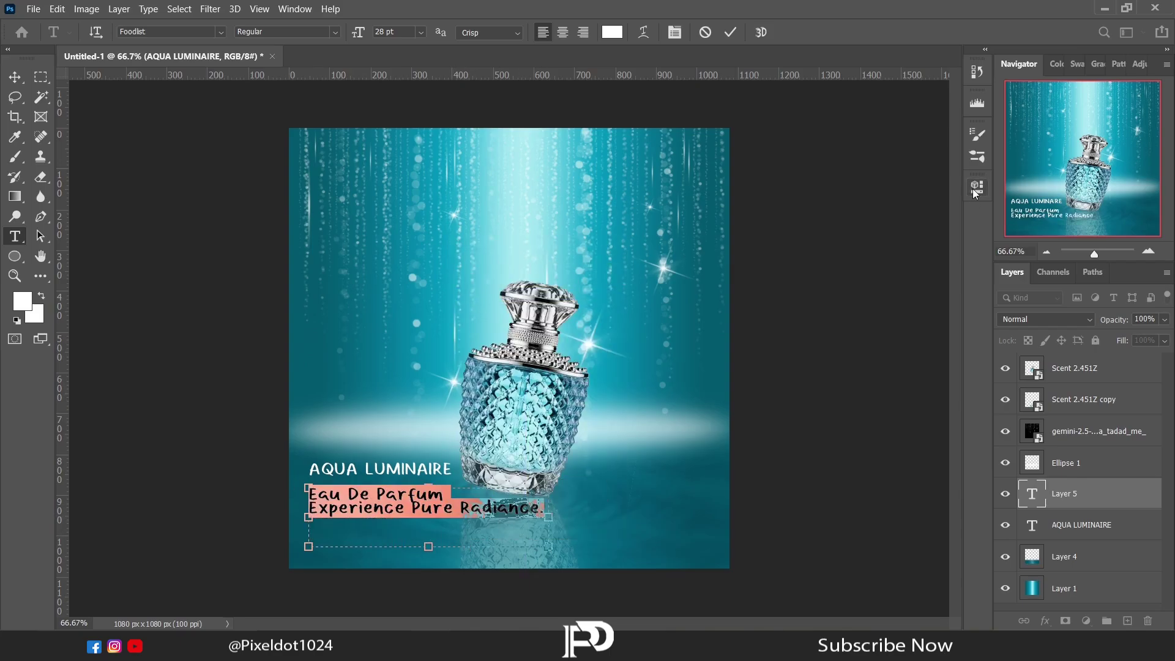
Format the Eau De Parfum text in Arial at 17 pt with 28 pt leading and commit it
left_click(977, 186)
left_click(895, 338)
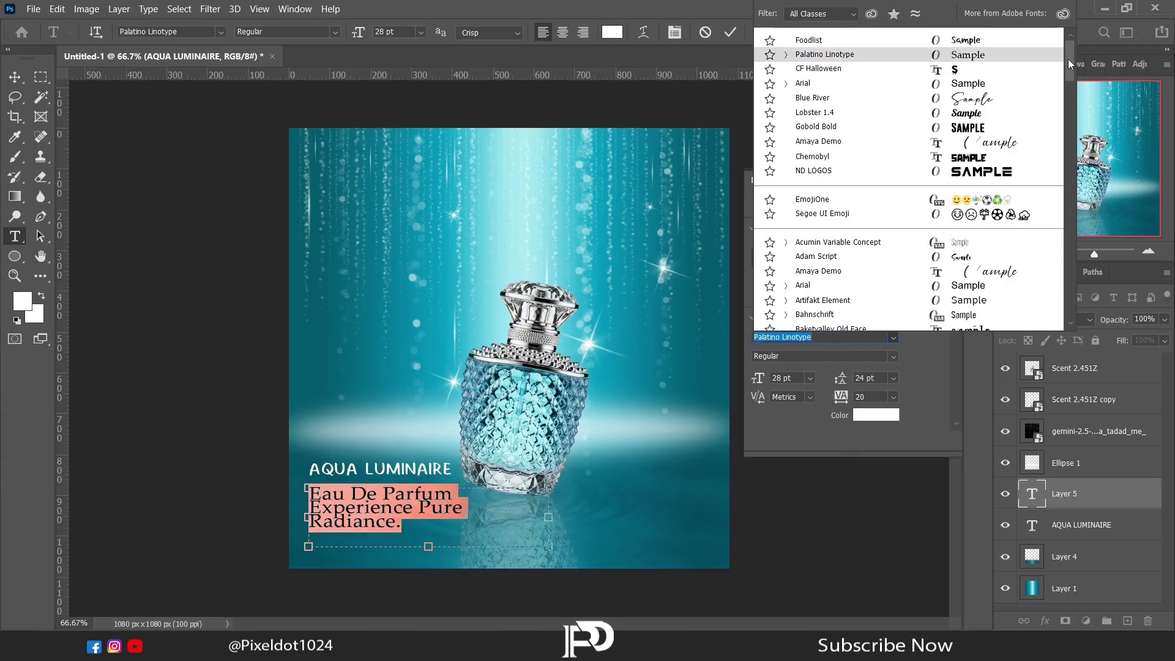
left_click(954, 84)
left_click_drag(765, 387, 758, 387)
left_click_drag(839, 381, 845, 381)
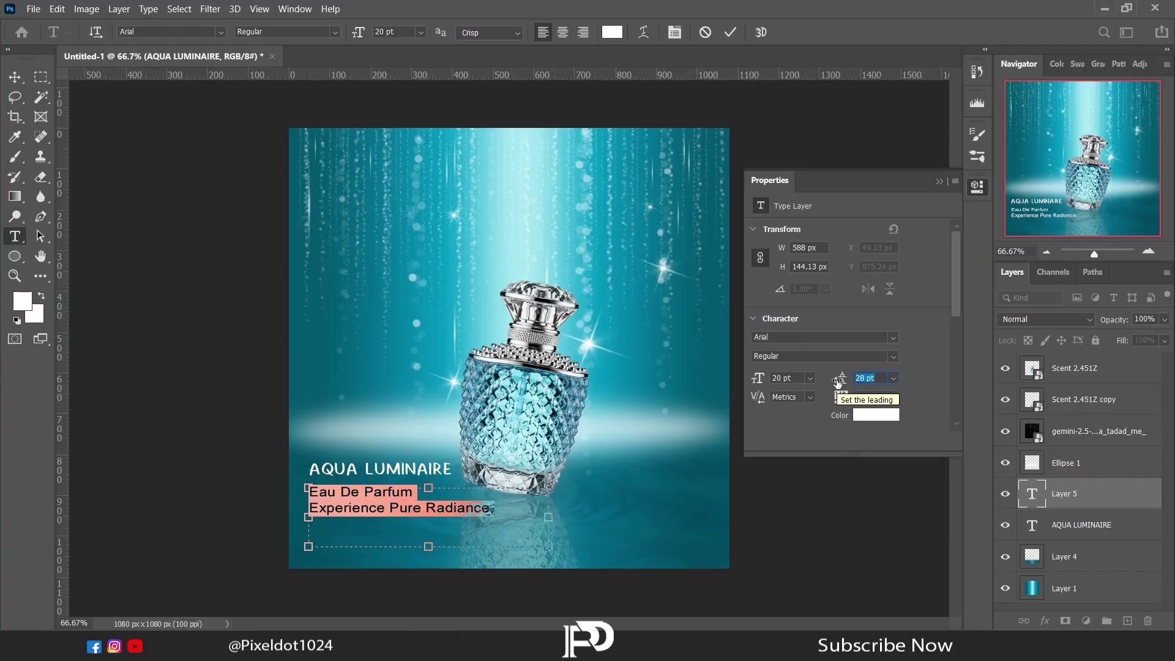
left_click(761, 380)
left_click_drag(763, 380, 761, 381)
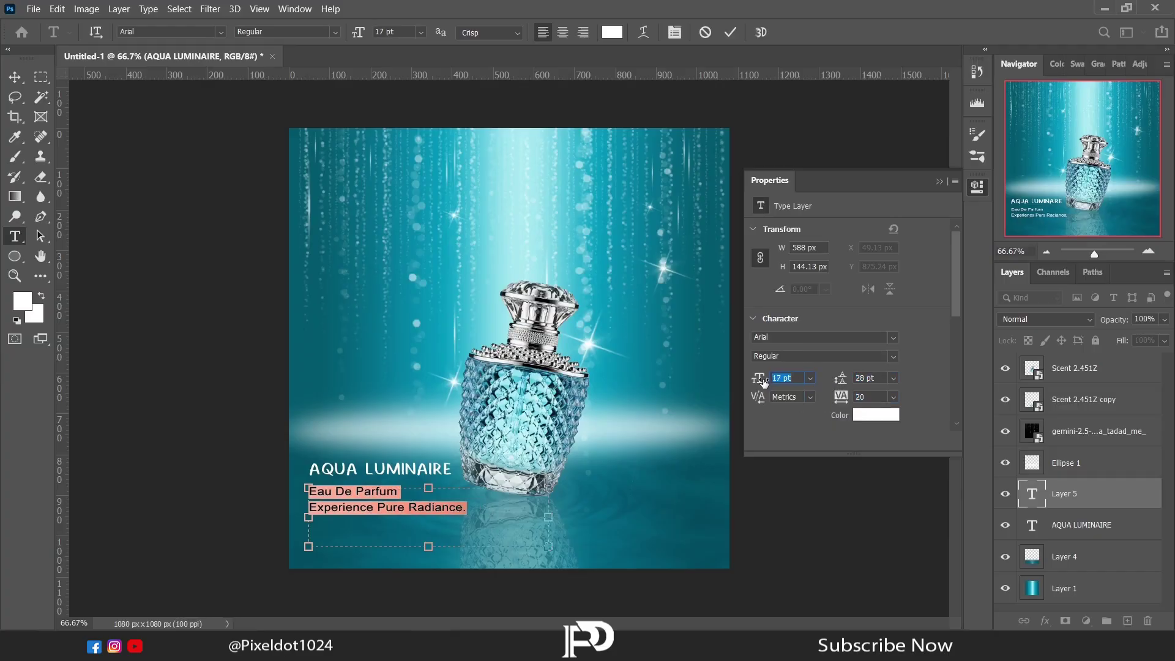
left_click(941, 181)
left_click(15, 77)
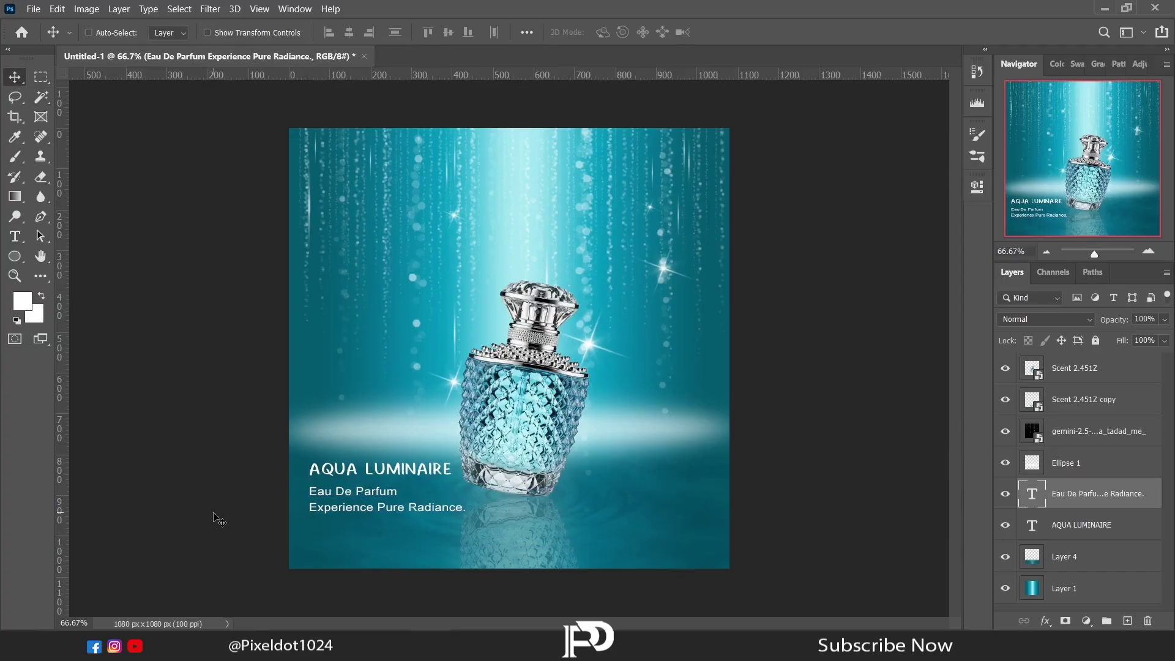
Draw a rounded rectangle about 206 × 55 px near the artwork's lower-right corner
left_click(17, 238)
right_click(16, 256)
left_click(73, 269)
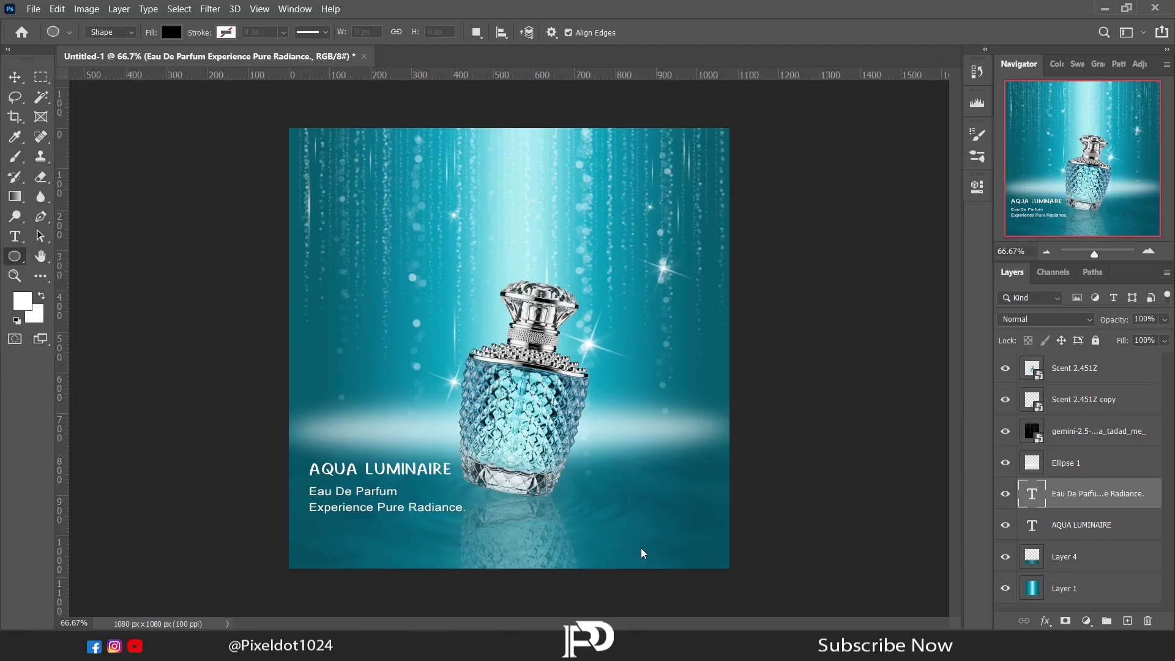
left_click_drag(619, 526, 703, 549)
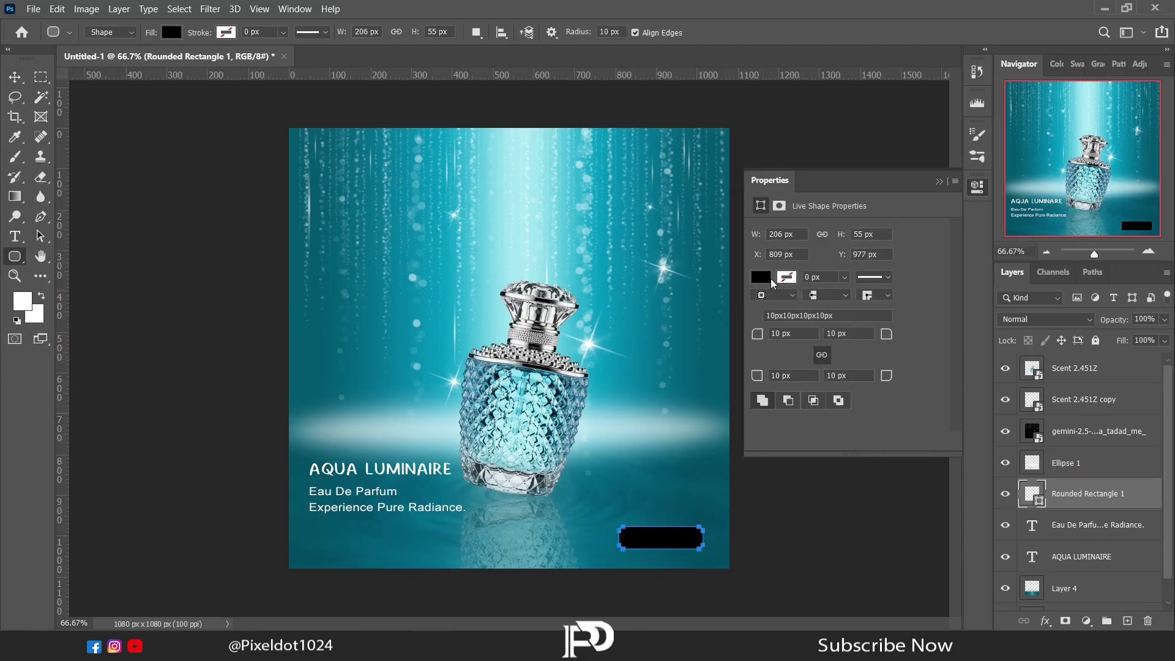
Give the rounded rectangle no fill and a white 3 px stroke
left_click(760, 277)
left_click(769, 306)
left_click(766, 360)
left_click_drag(823, 277, 783, 281)
type("3")
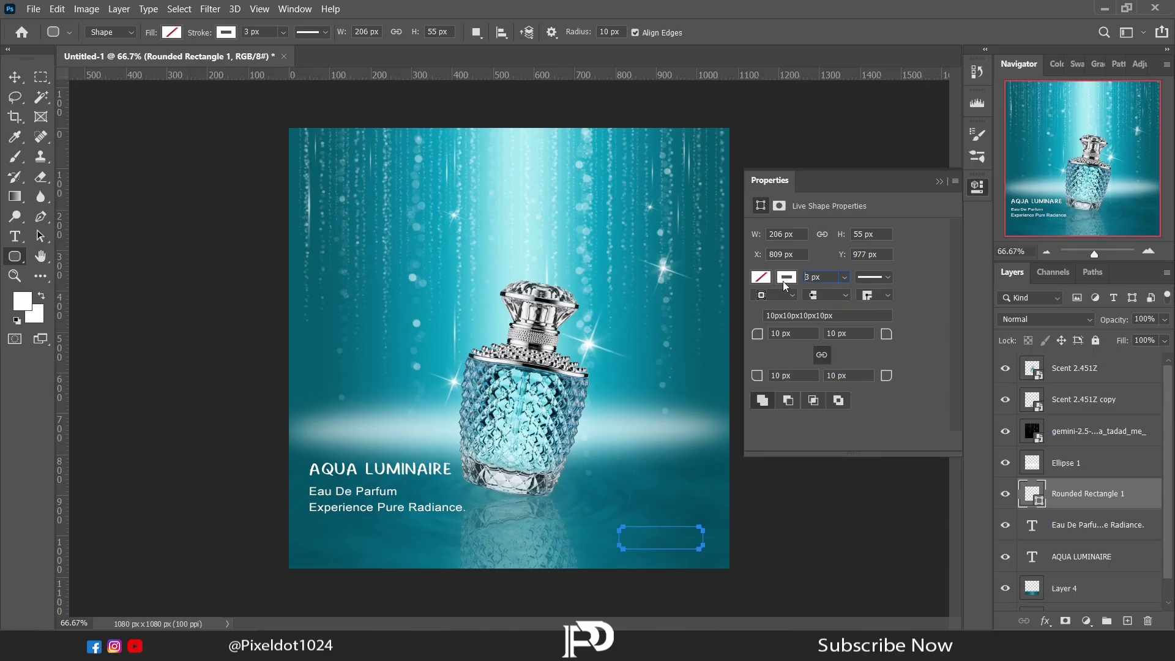
key("Return")
Set the rounded rectangle's corner radii to 30 px
left_click_drag(795, 334, 731, 335)
type("30")
key("Return")
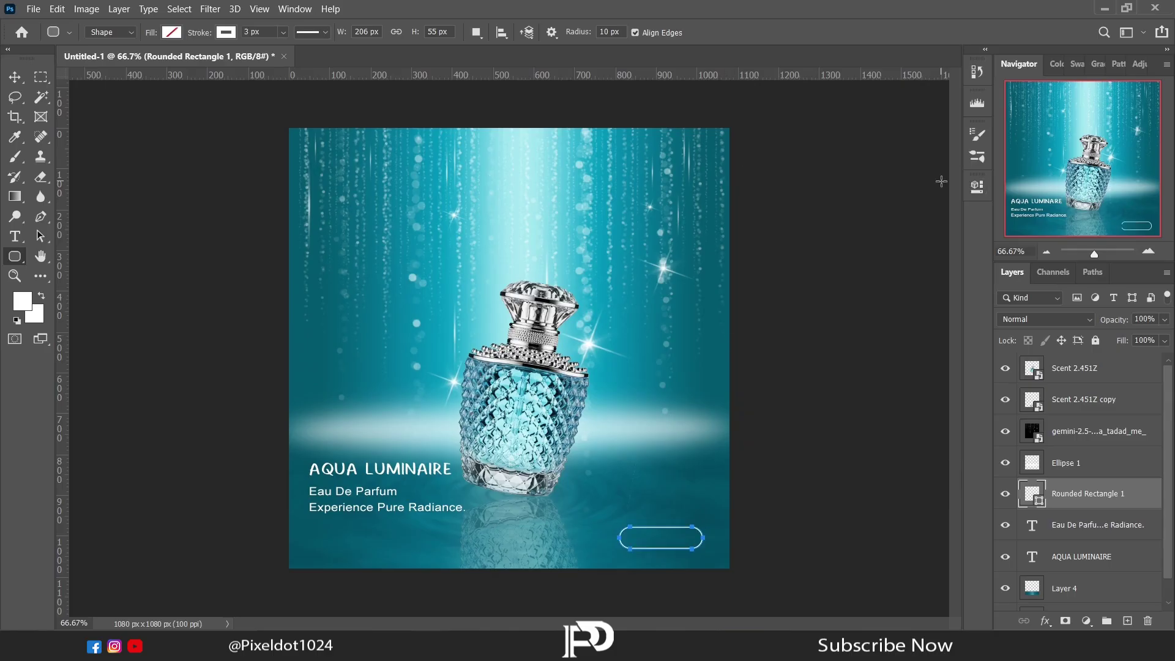
Add the text "SHOP NOW" above the rounded rectangle and reduce its font size to fit the button width
left_click(24, 240)
left_click_drag(630, 497, 702, 517)
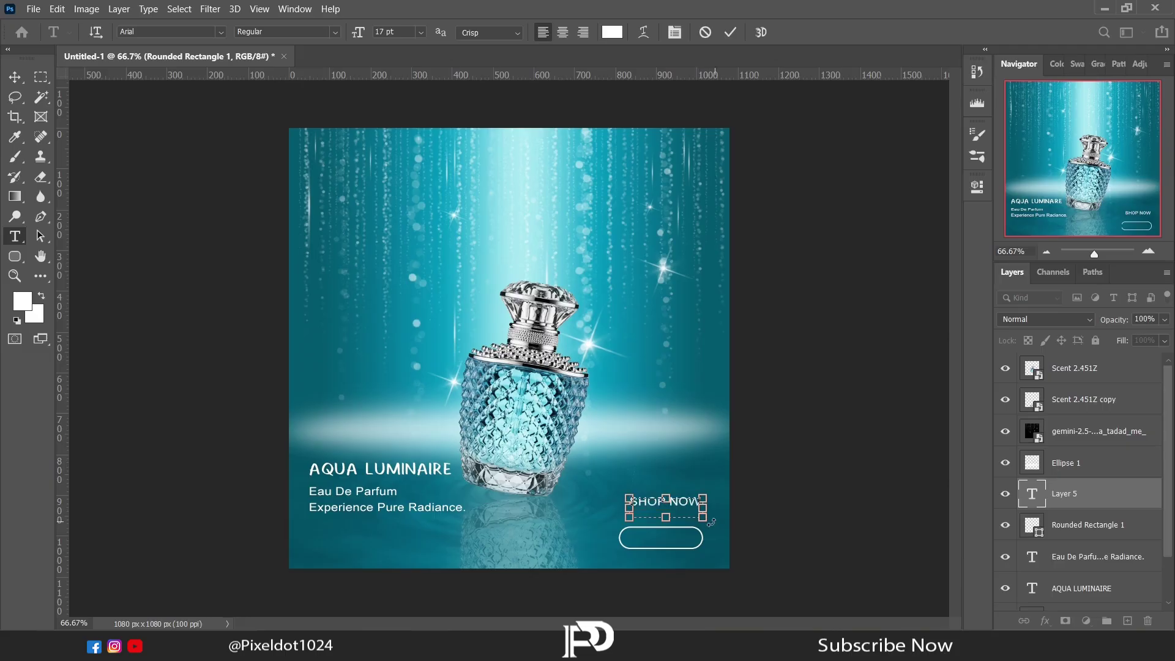
triple_click(669, 509)
left_click(977, 187)
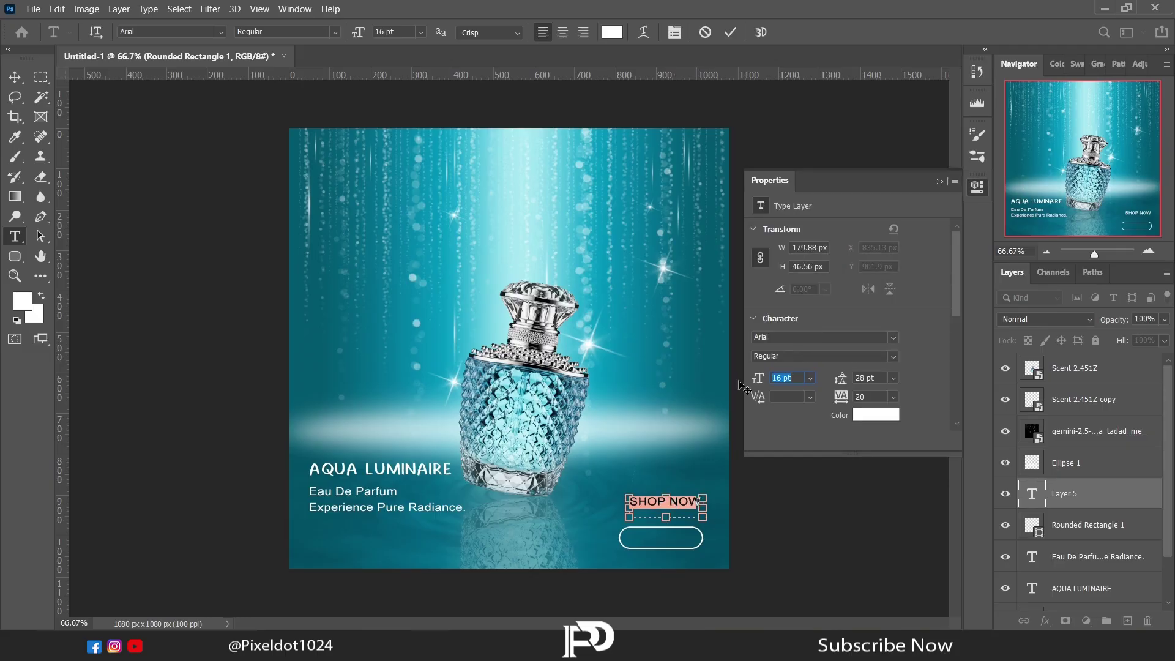
left_click_drag(739, 385, 736, 384)
left_click(939, 182)
left_click(15, 78)
Move the SHOP NOW text down about 89 px so it sits inside the rounded rectangle
double_click(1150, 251)
left_click(1142, 233)
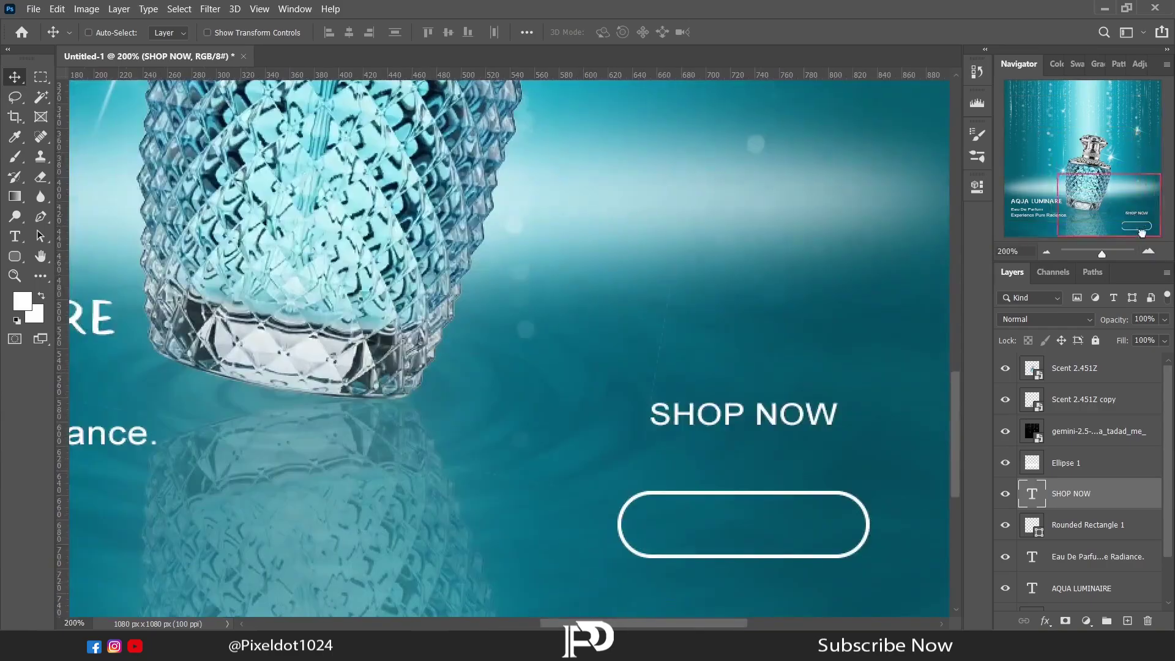
left_click_drag(795, 414, 796, 522)
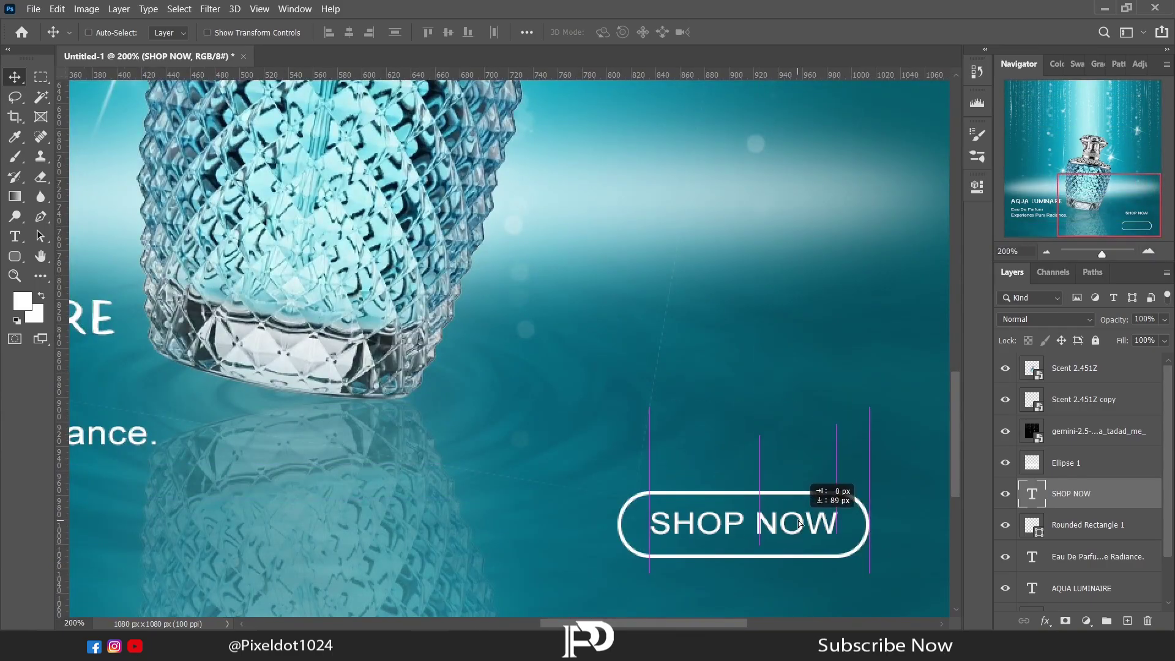
double_click(1049, 252)
Place the pngwing.com sparkle image as a new layer directly above the Scent 2.451Z bottle layer
left_click(1075, 368)
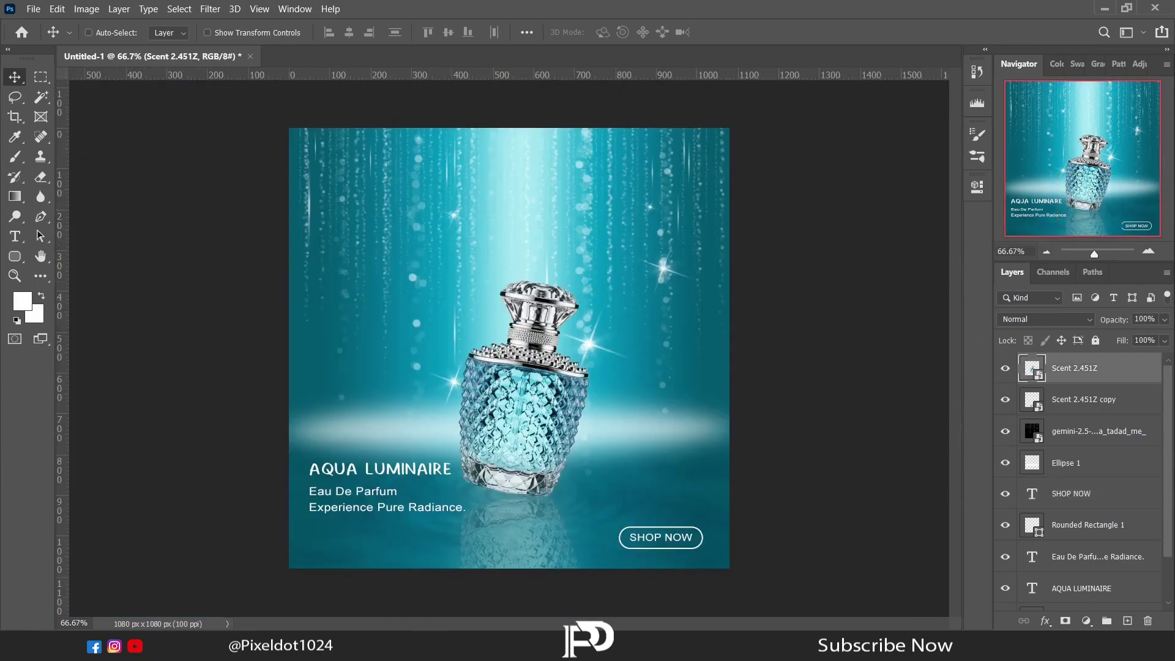
key("alt+Tab")
left_click_drag(432, 110, 566, 306)
left_click(1149, 251)
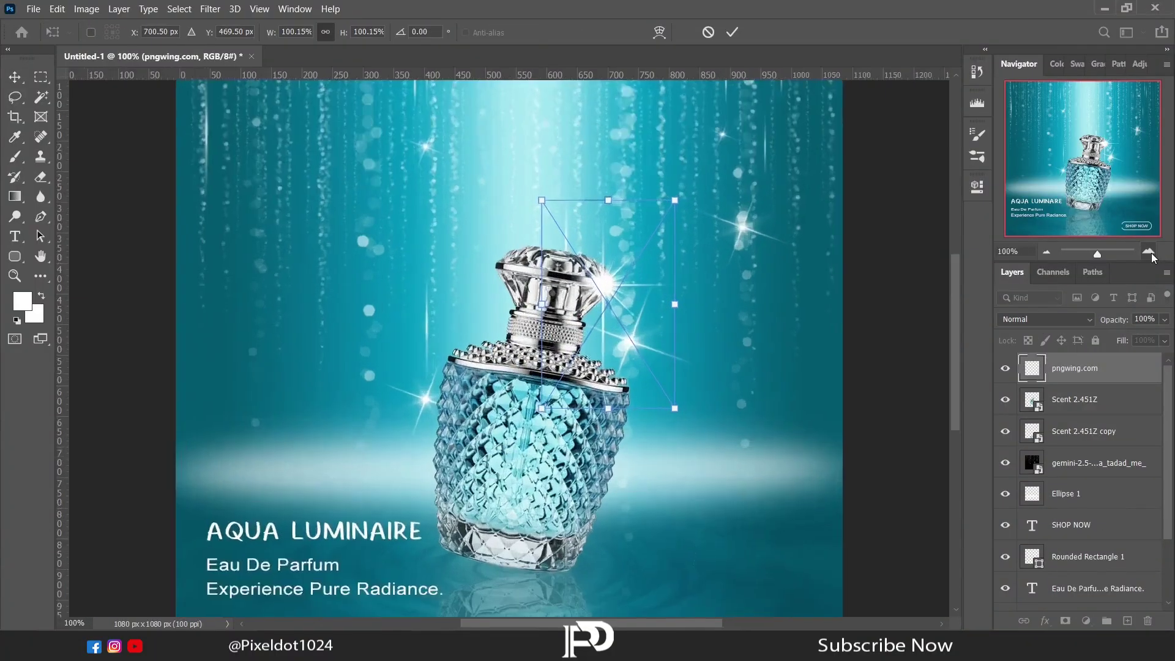
left_click(1149, 252)
left_click(1148, 252)
Scale the sparkle down proportionally and position it on the right edge of the bottle's cap
left_click_drag(638, 169, 502, 384)
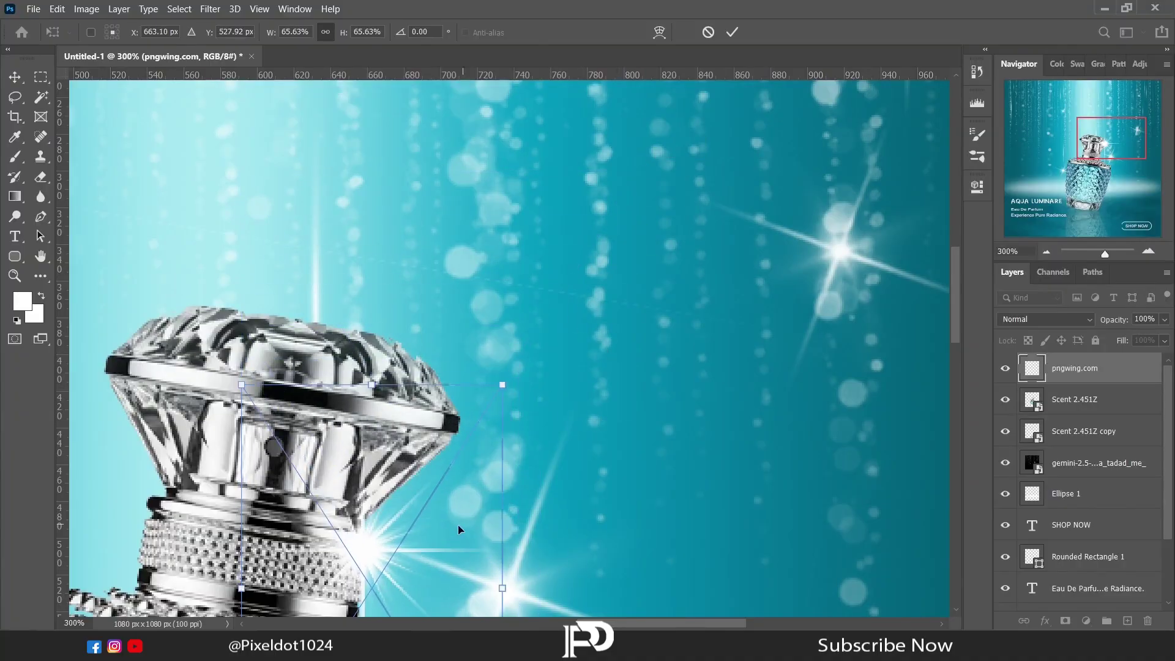
left_click_drag(458, 525, 540, 381)
left_click_drag(585, 238, 504, 365)
left_click_drag(468, 509, 513, 426)
key("Return")
Give the sparkle a white (ffffff) Outer Glow at 100% opacity and 2 px size
left_click(1044, 621)
left_click(1058, 604)
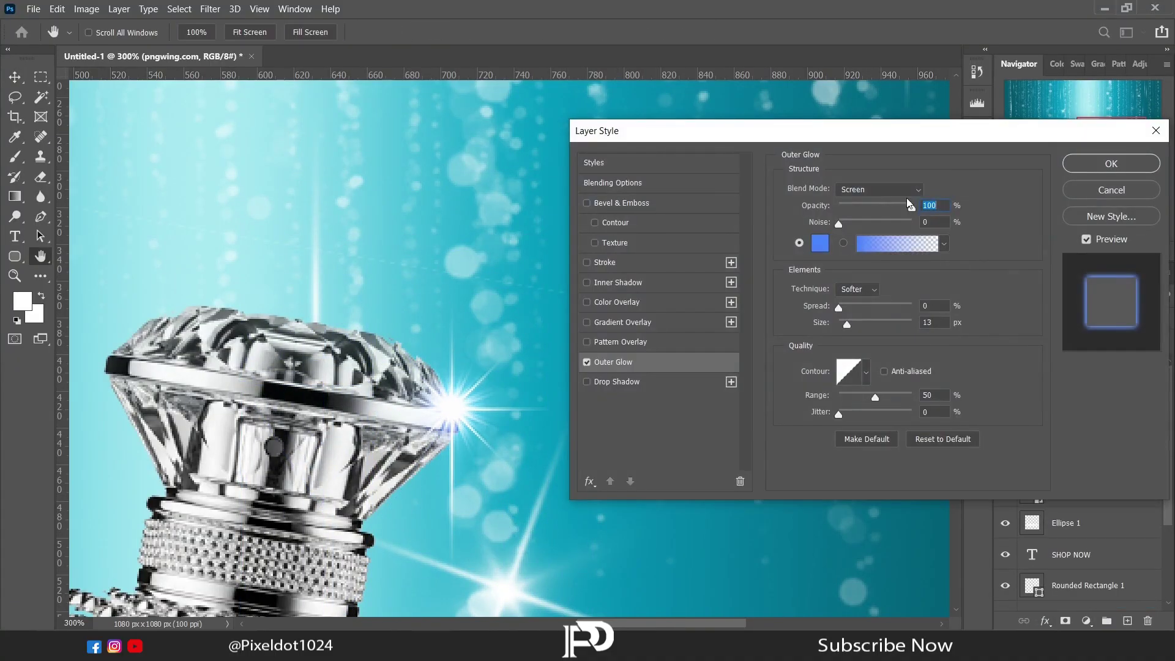
left_click(821, 244)
left_click(415, 524)
left_click_drag(704, 150, 665, 116)
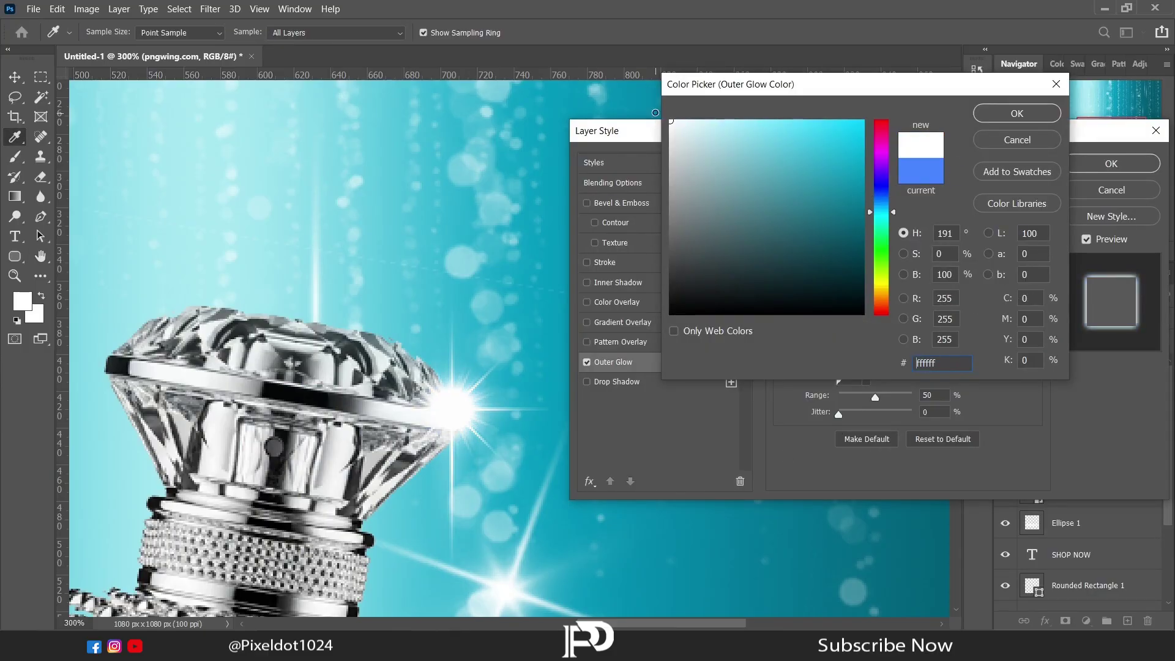
left_click(1042, 115)
left_click_drag(858, 328, 841, 325)
left_click(1073, 164)
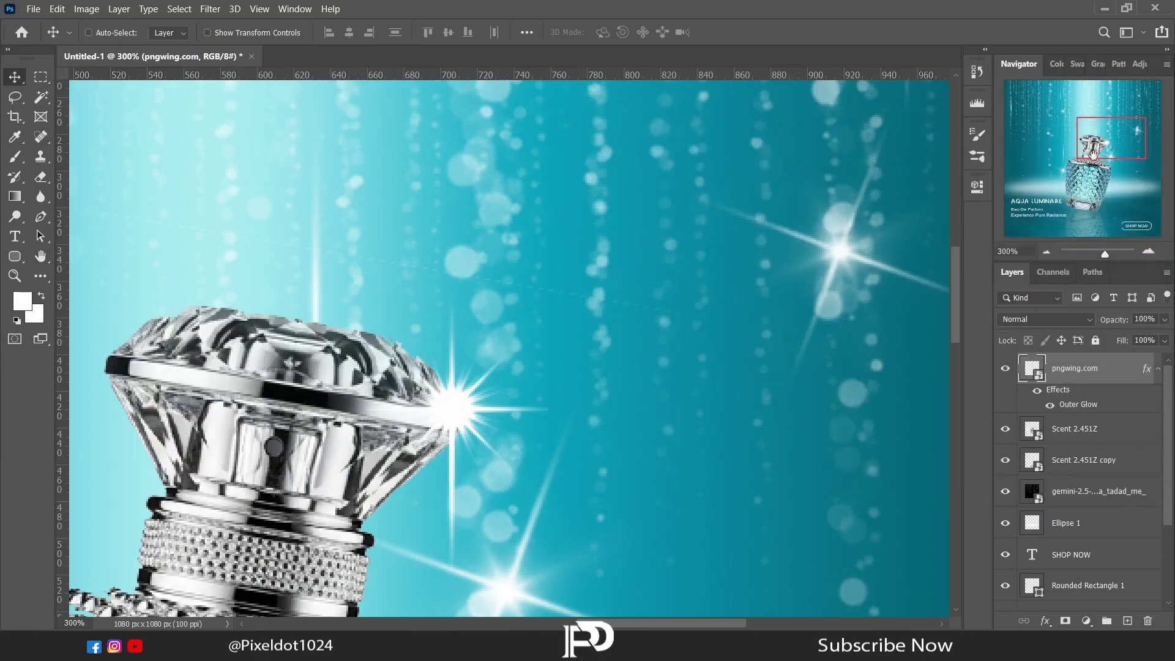
Try lowering the sparkle layer's opacity to about 68% and collapse its effects list
left_click(1046, 252)
left_click(1046, 252)
left_click(1164, 319)
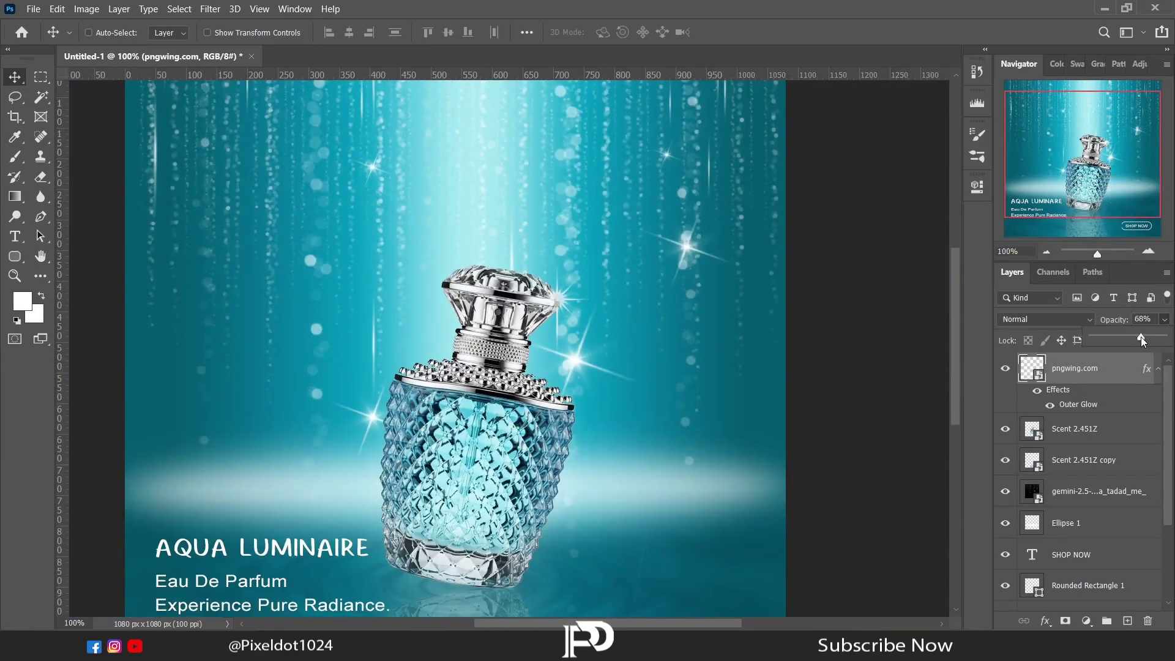
left_click(1165, 319)
left_click(1158, 368)
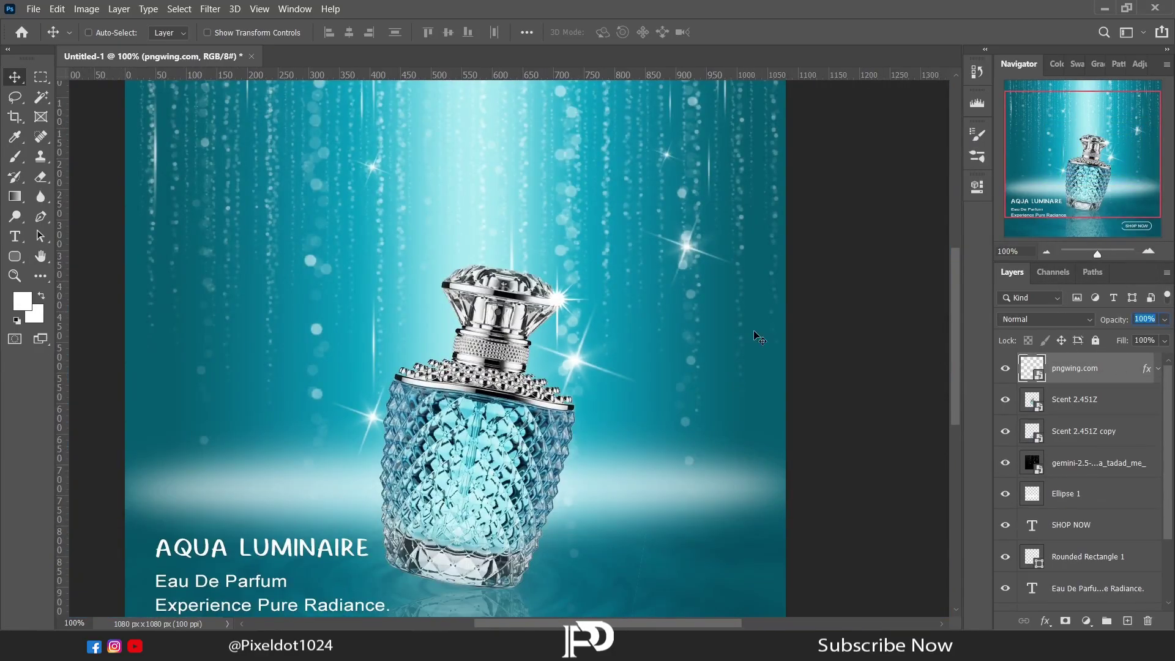
Duplicate the sparkle onto the bottle's lower-left base edge and set the copy's Outer Glow to 1 px size and about 27% opacity
left_click_drag(559, 302, 389, 557)
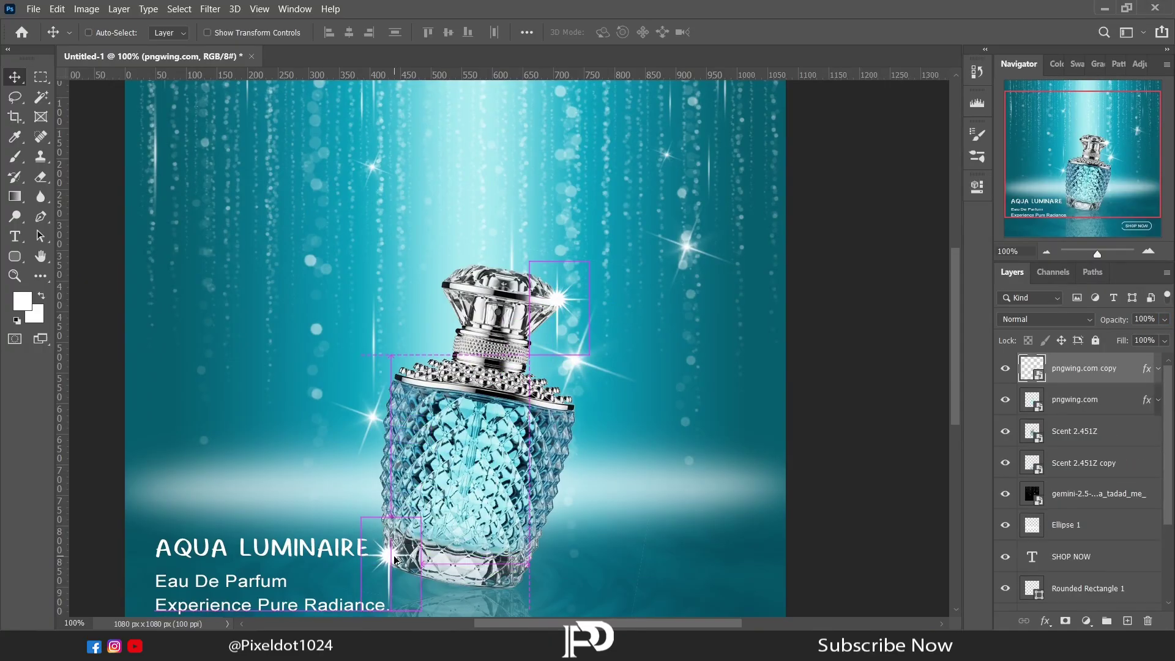
left_click(1045, 251)
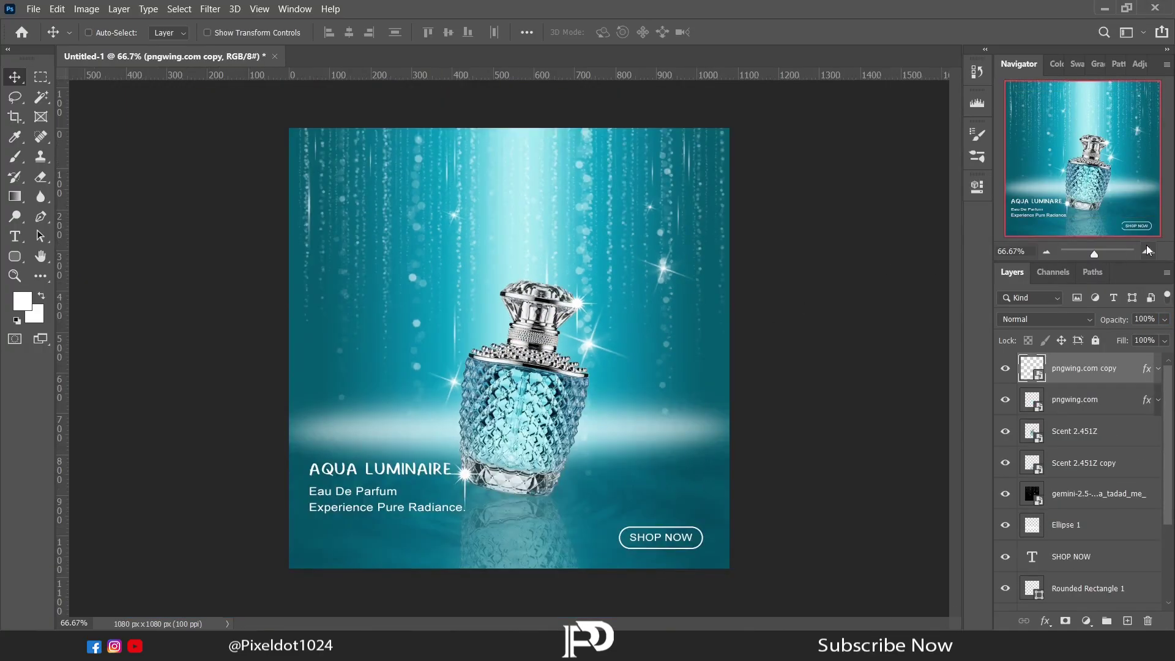
double_click(1148, 369)
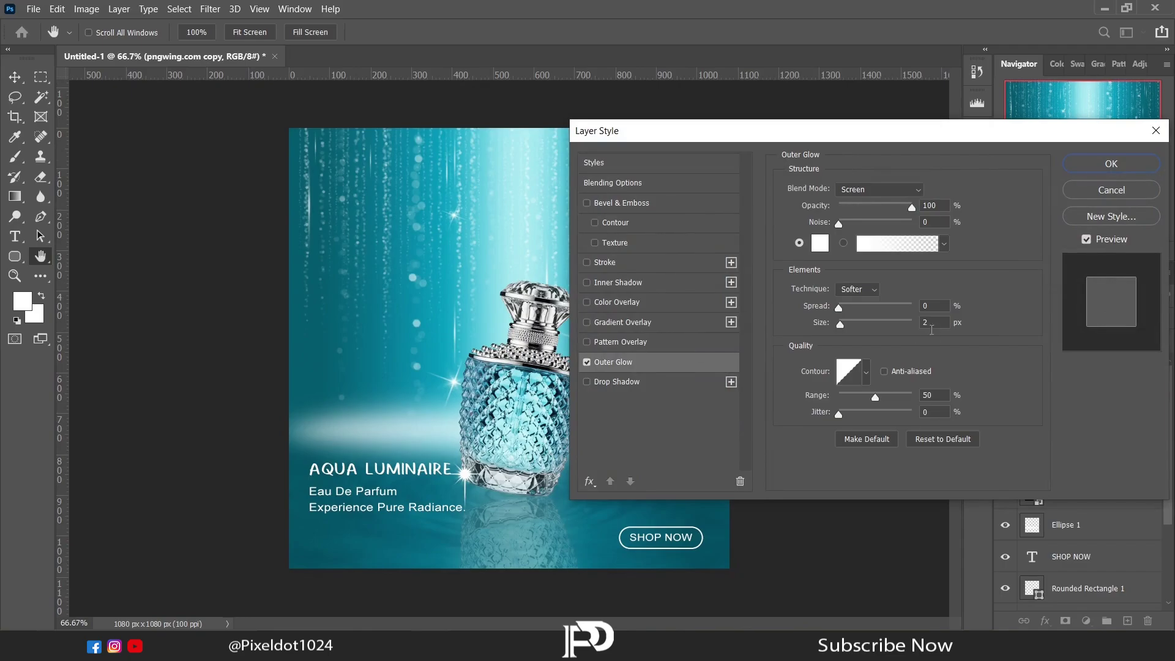
left_click(919, 323)
left_click_drag(912, 208, 868, 215)
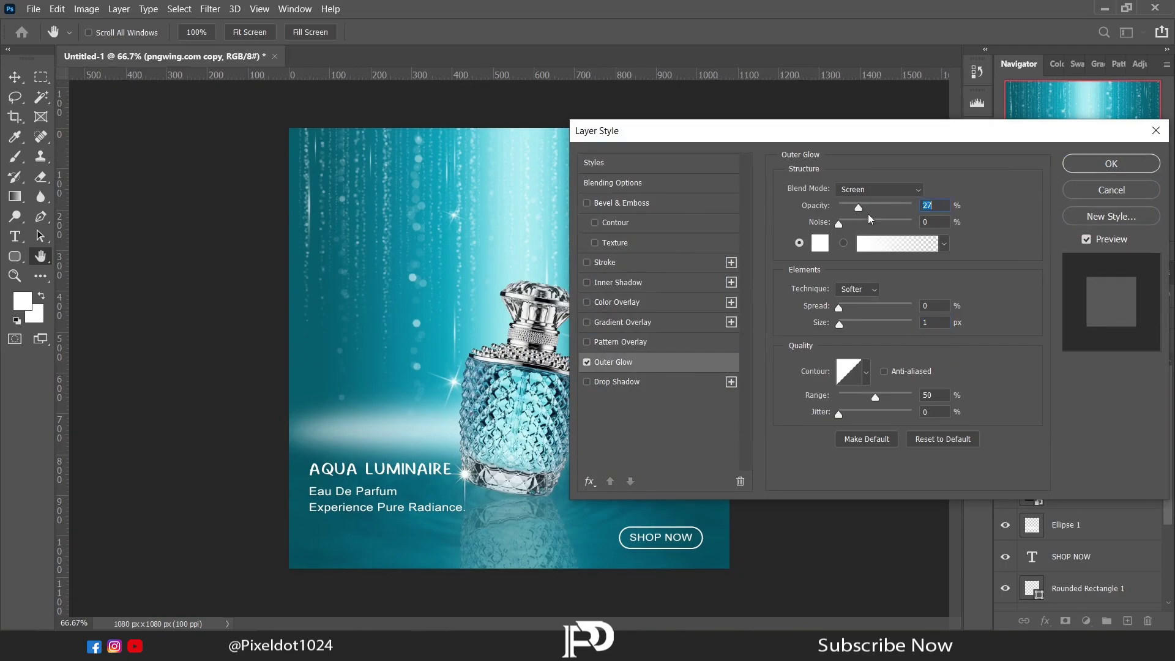
left_click(1075, 167)
Lower the Outer Glow opacity of the original sparkle on the cap to about 58%
double_click(1108, 397)
left_click(637, 361)
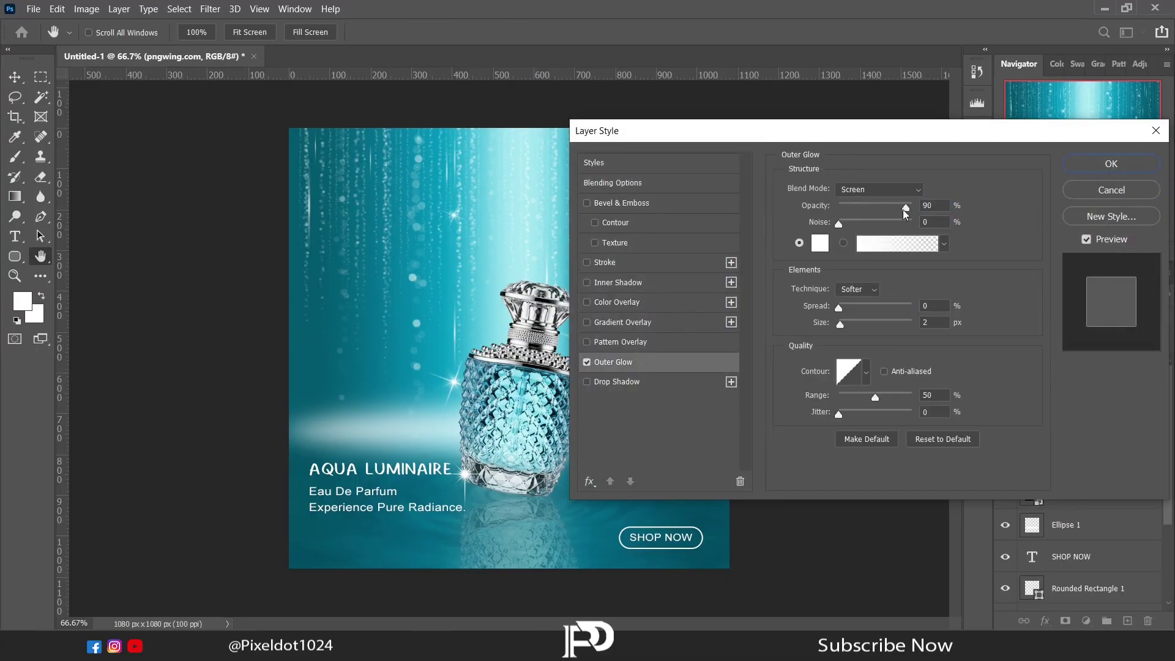
left_click_drag(904, 211, 888, 210)
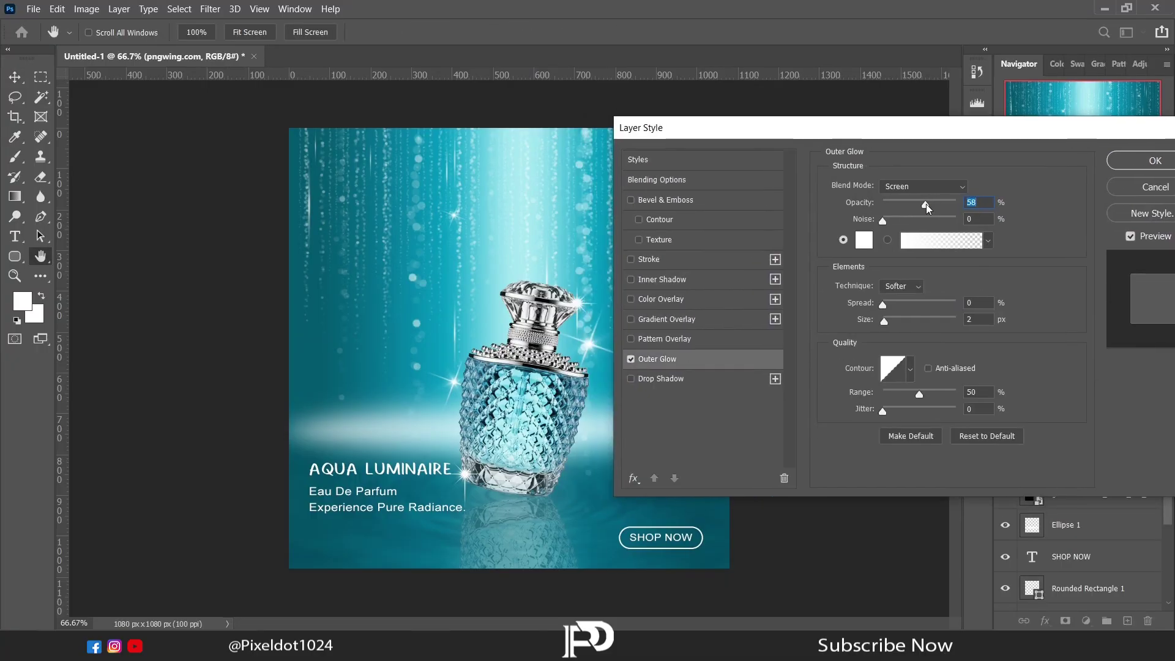
left_click(1111, 163)
Move the AQUA LUMINAIRE headline and the tagline down together so the tagline lines up with the SHOP NOW button
left_click(1098, 370)
scroll(1098, 370, "down", 3)
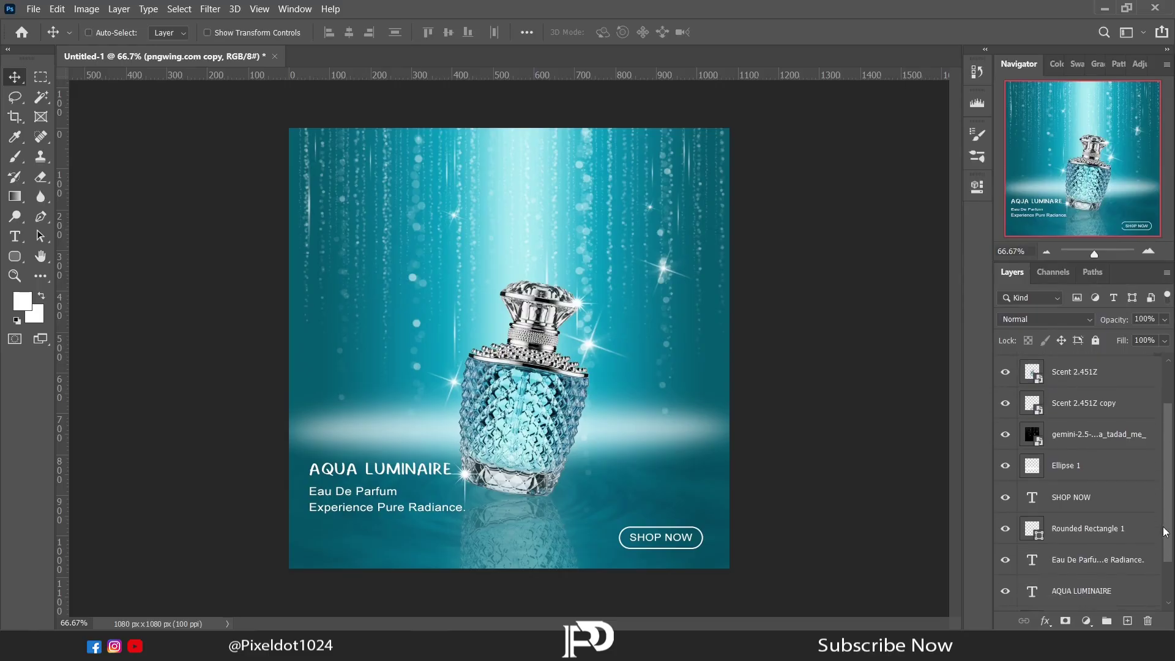
left_click(1082, 546)
left_click(1097, 514, "shift")
left_click_drag(356, 477, 353, 506)
scroll(1170, 398, "up", 3)
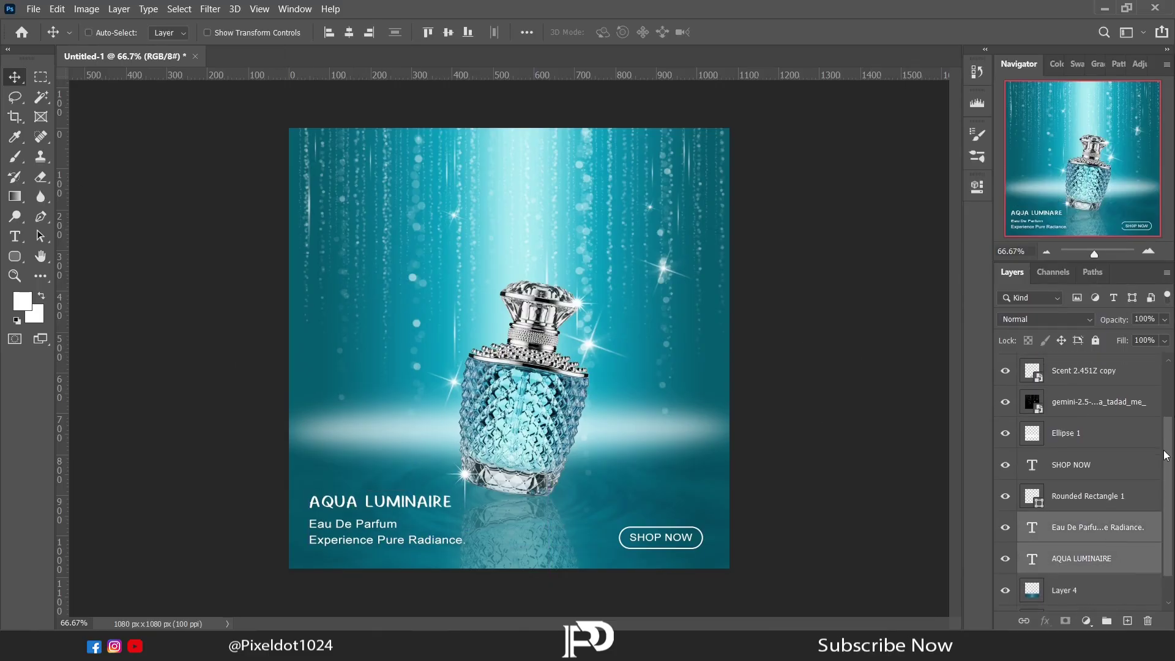
Enlarge the bottle and its reflection together proportionally and reposition them with the base still on the water ripples
left_click(1101, 466)
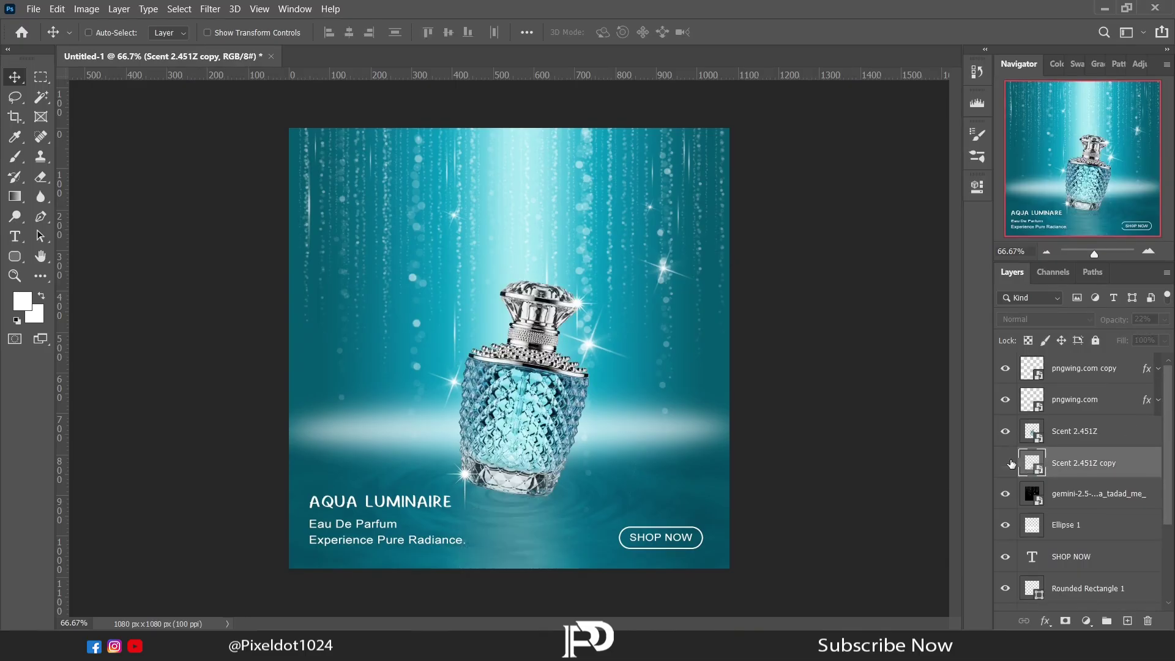
left_click(1084, 440, "ctrl")
left_click(21, 103)
right_click(487, 322)
left_click(536, 219)
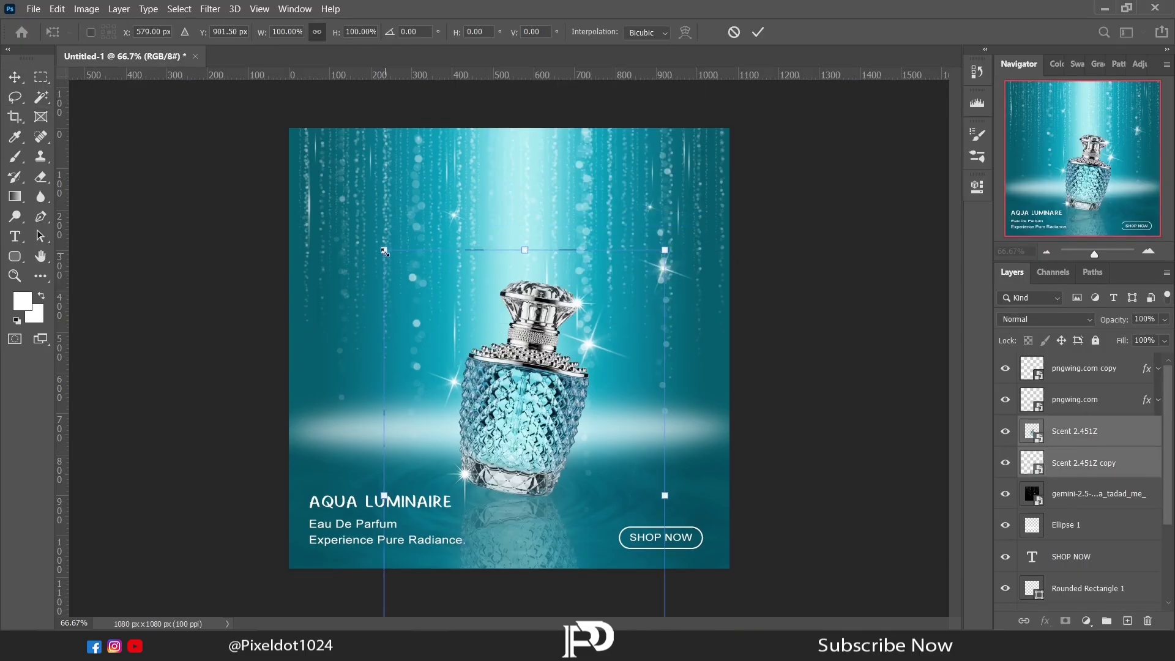
left_click_drag(385, 251, 343, 180)
left_click_drag(503, 265, 597, 365)
key("Return")
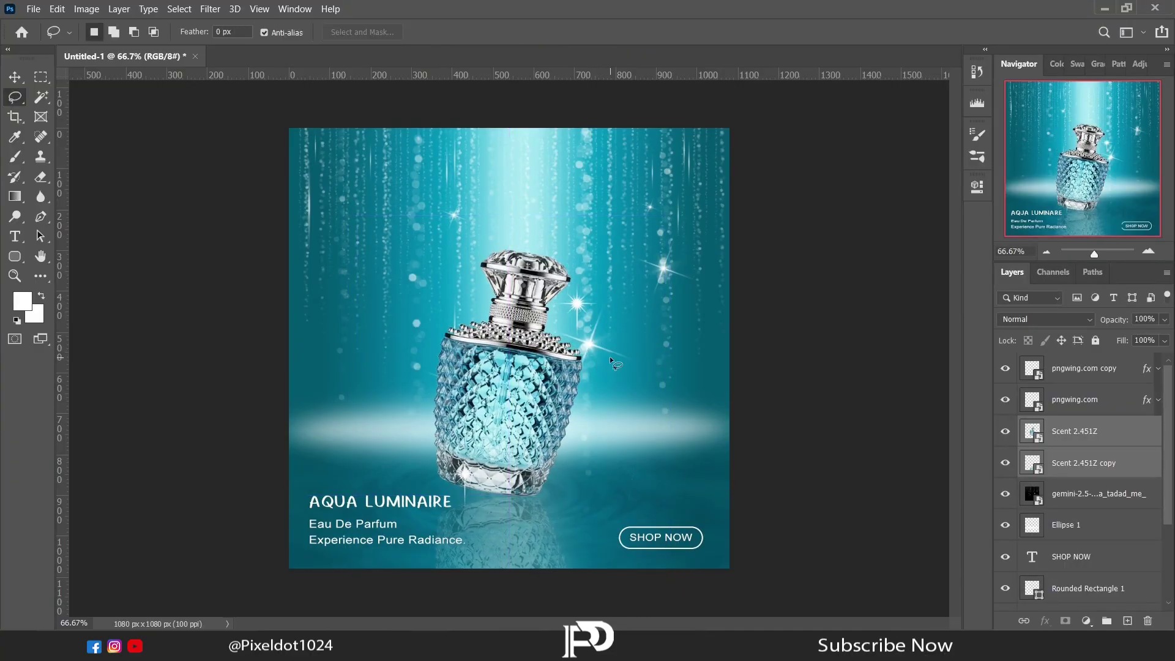
Realign both sparkles with the enlarged bottle, one on the lower-left base edge and the other on the cap's right edge
left_click(1064, 369)
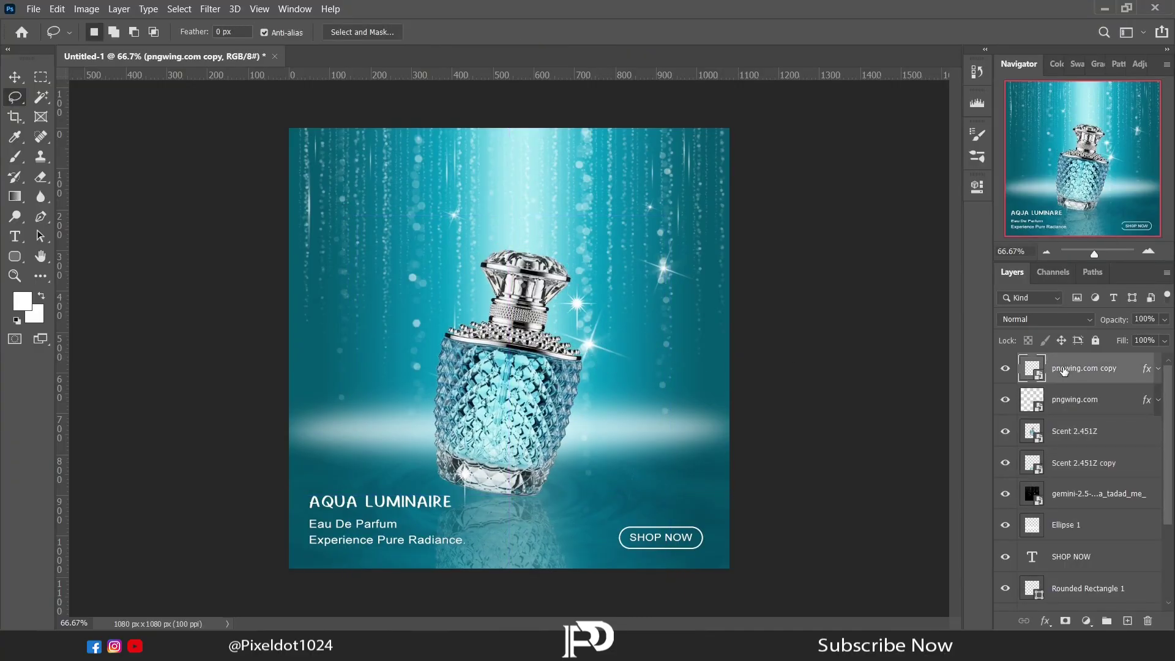
left_click(14, 80)
left_click(1033, 402)
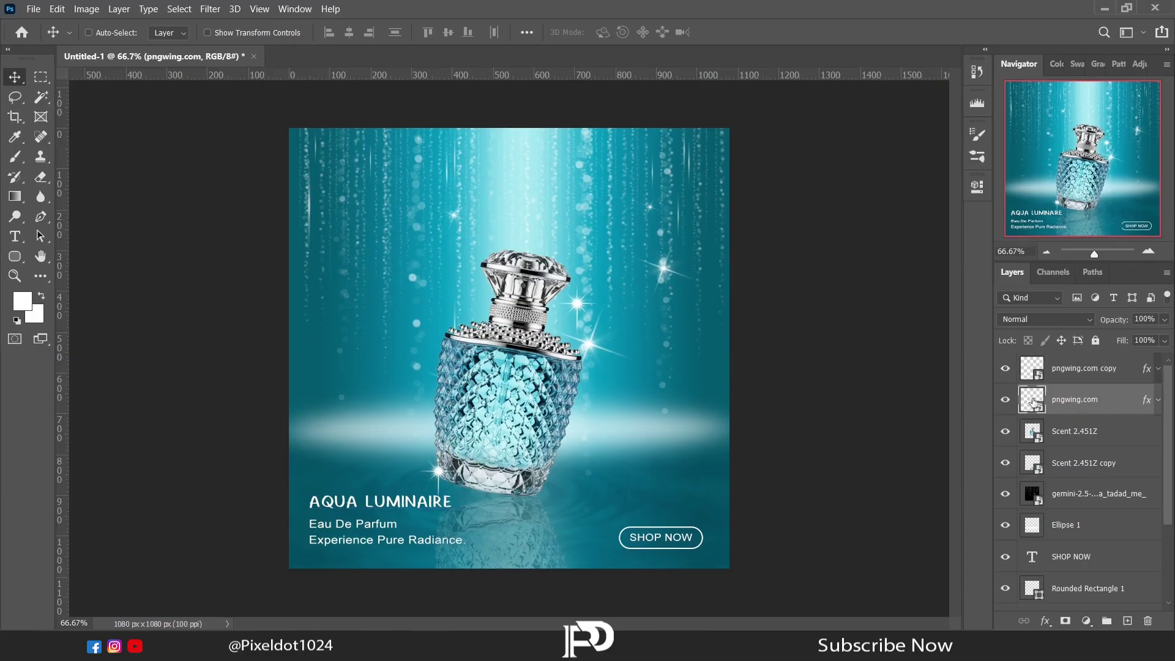
left_click_drag(567, 311, 564, 299)
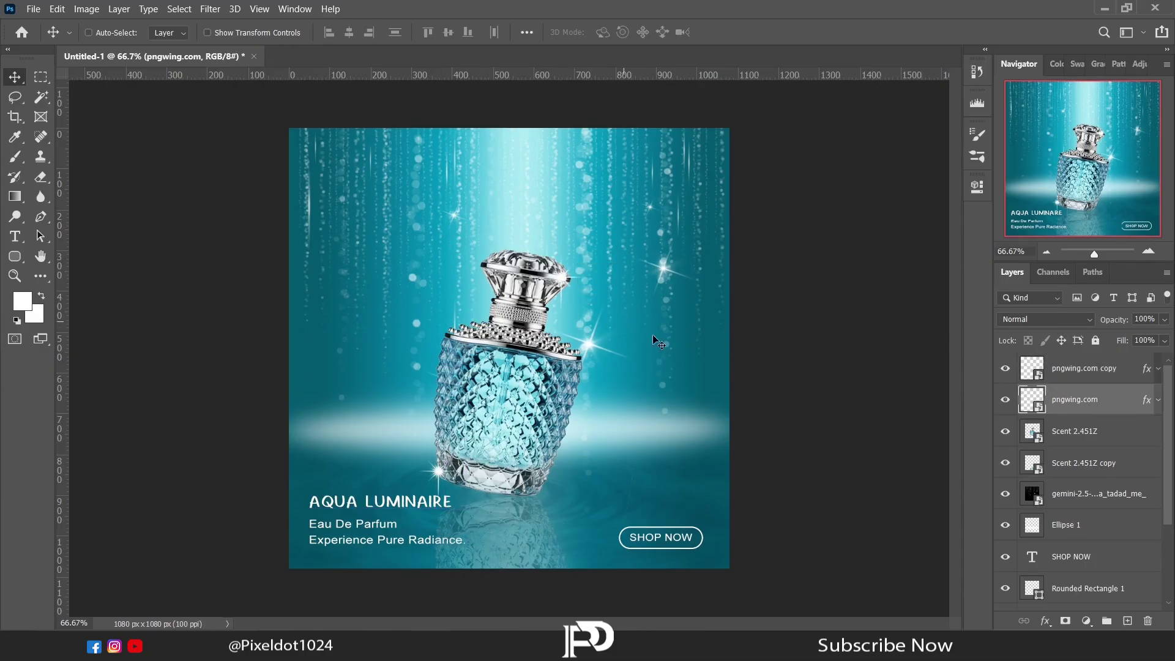
Apply Hue/Saturation to the Scent 2.451Z bottle layer with saturation at +21
scroll(1076, 441, "down", 1)
left_click(1075, 421)
left_click(86, 9)
mouse_move(105, 40)
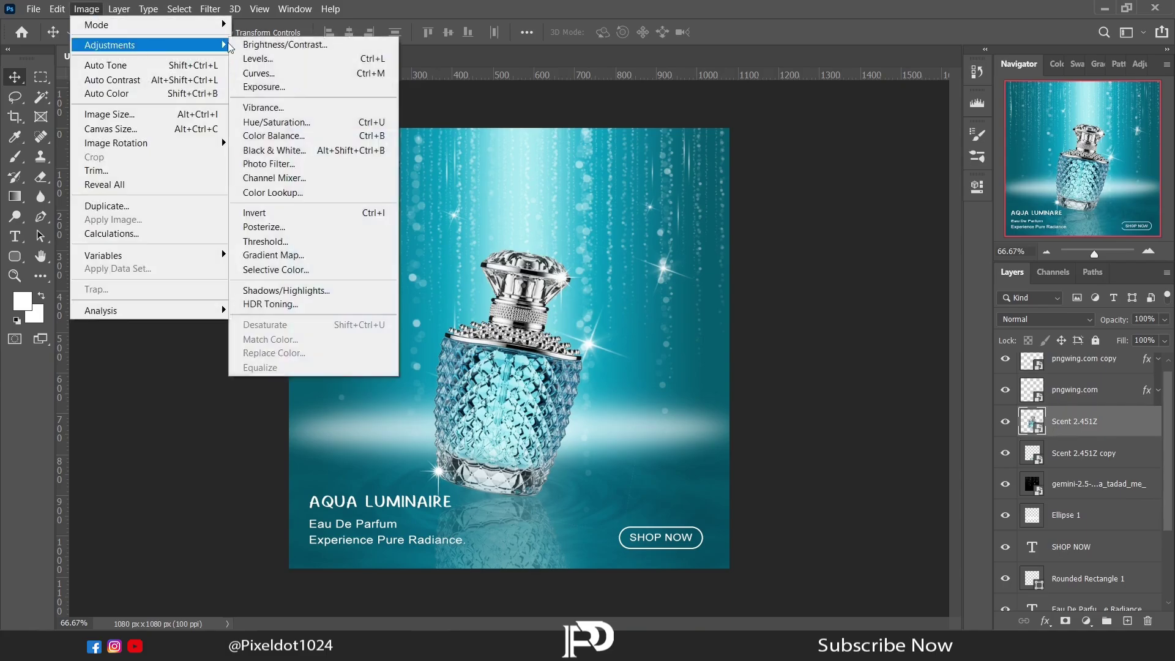
left_click(276, 119)
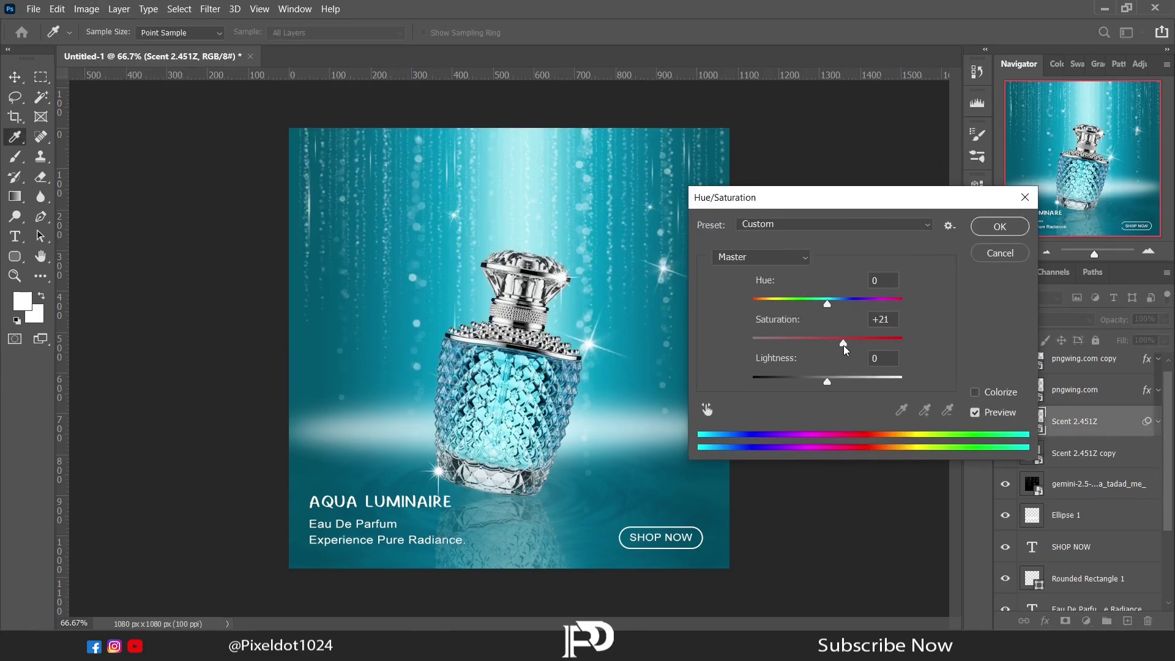
left_click_drag(846, 345, 845, 346)
left_click(1000, 226)
Stamp all visible layers into a new top layer and apply Camera Raw with contrast +12, highlights -12, shadows -22 and vibrance +20
key("ctrl+shift+alt+e")
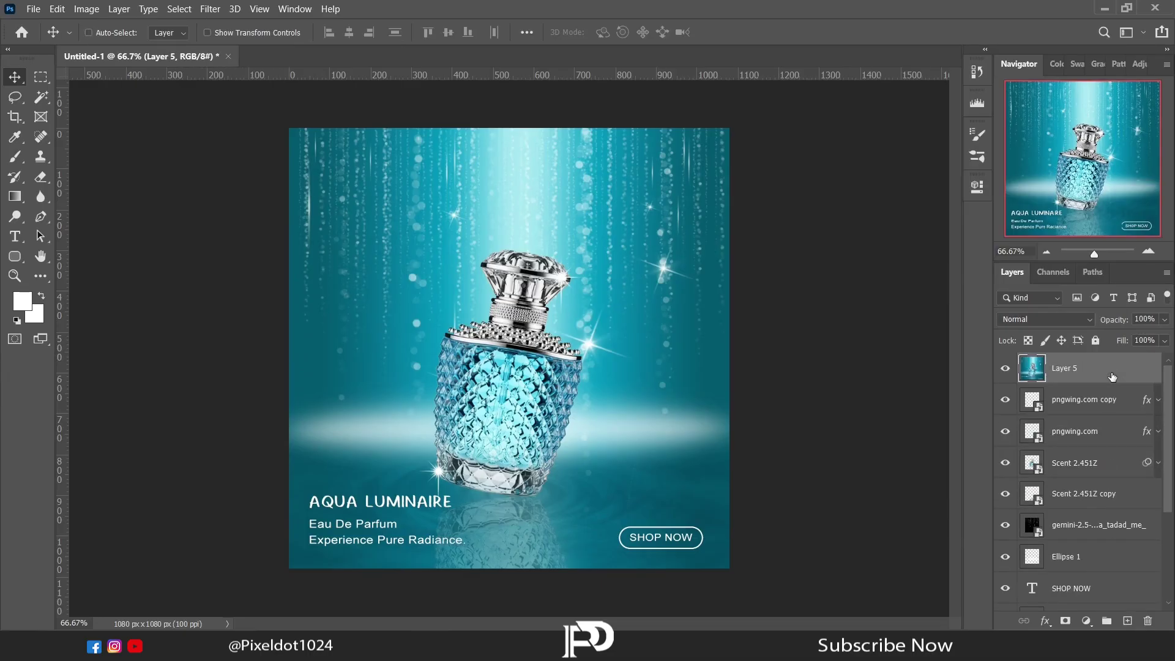
left_click(210, 9)
left_click(223, 95)
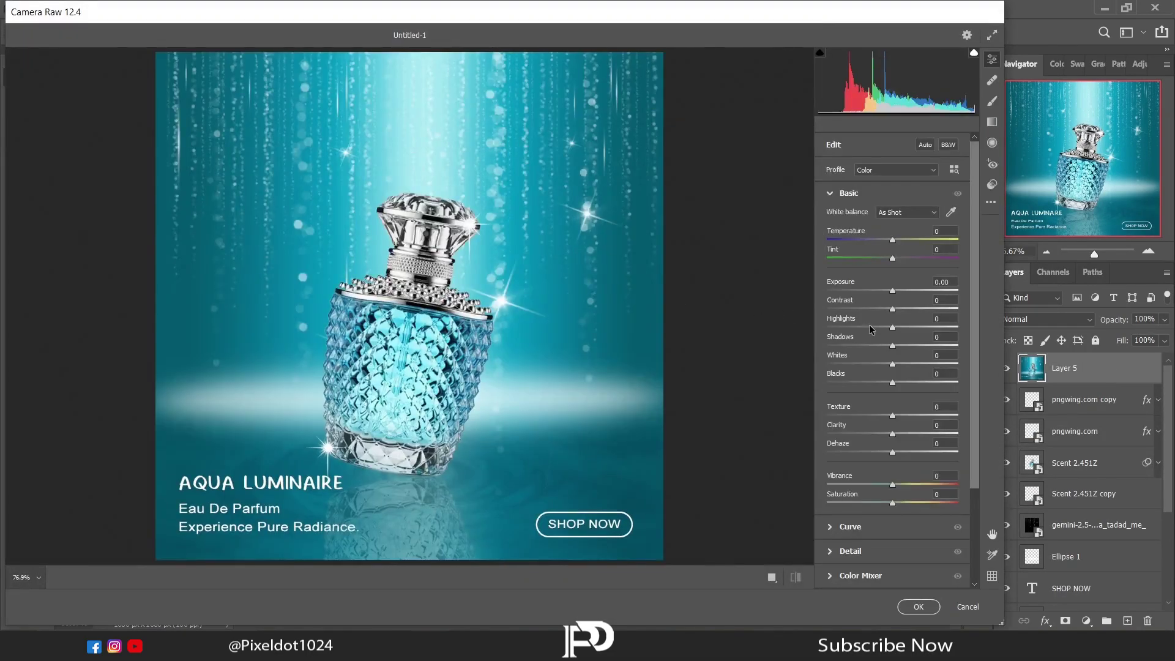
left_click_drag(892, 309, 883, 334)
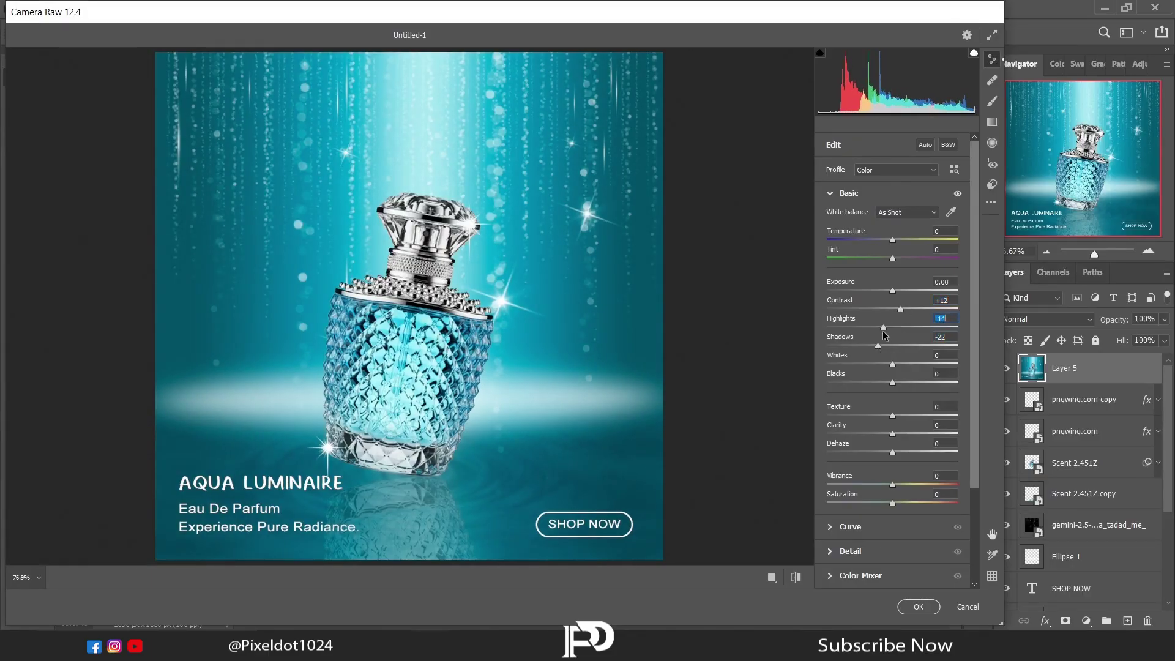
left_click_drag(894, 483, 905, 488)
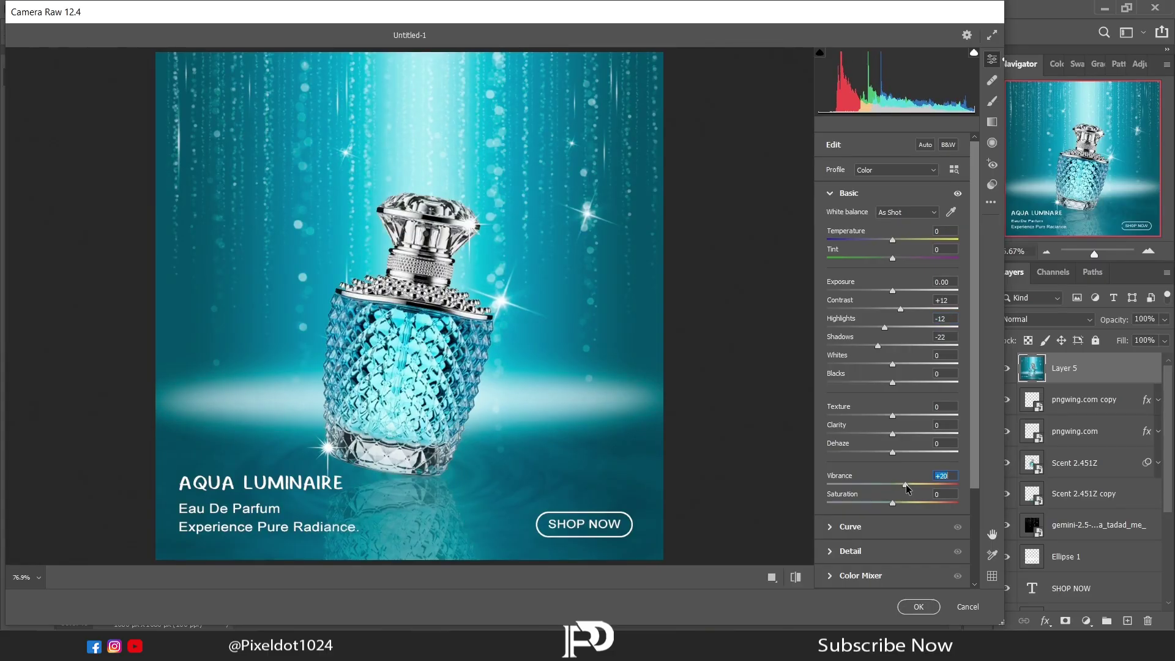
left_click(918, 607)
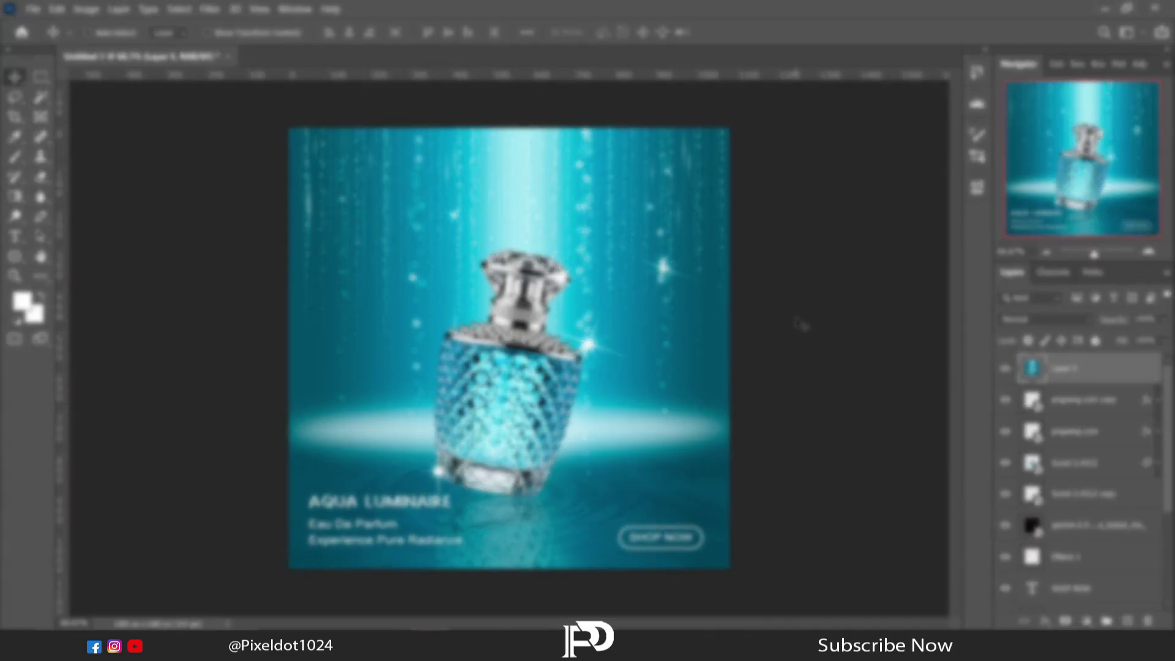